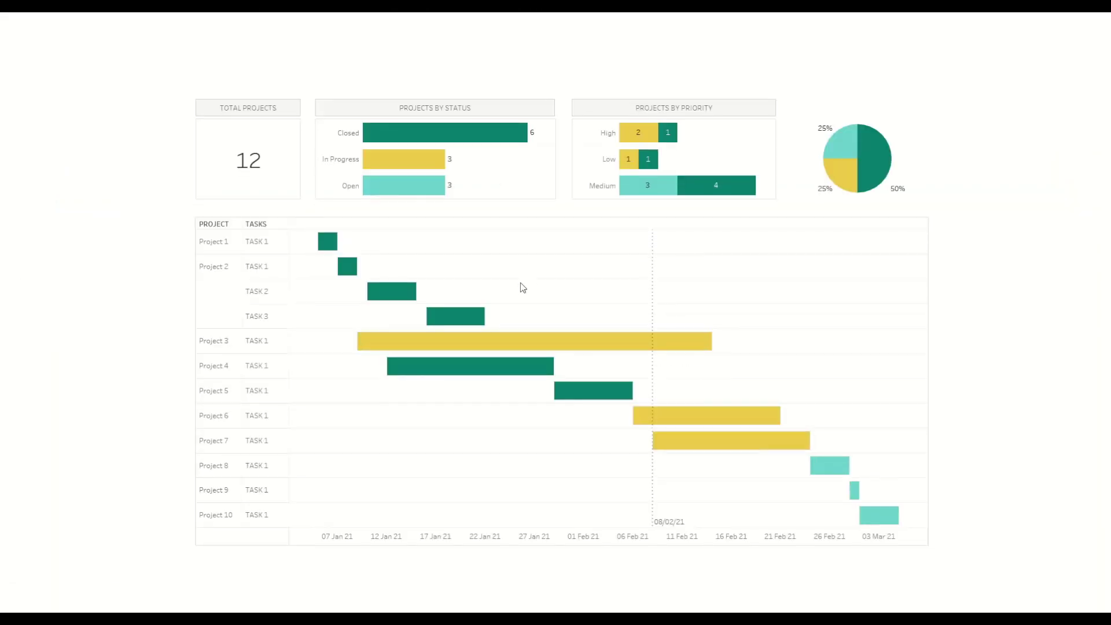
Step: Examine the dashboard's total projects figure, the status and priority bar charts, and the status share pie chart
{"action": "mouse_move", "coordinate": [263, 173]}
{"action": "mouse_move", "coordinate": [426, 139]}
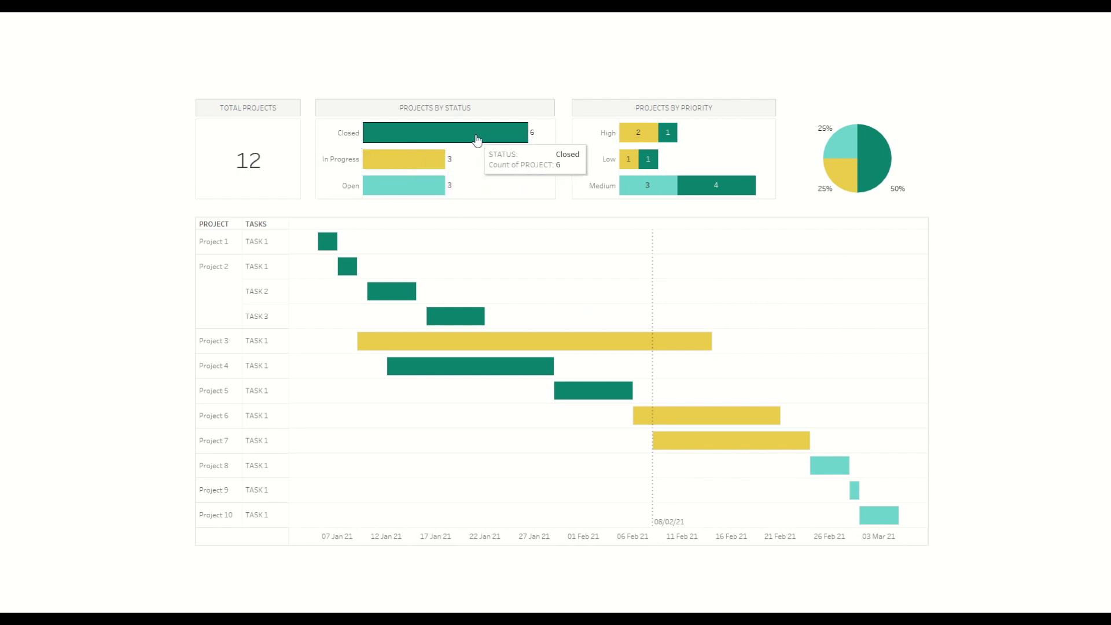
{"action": "mouse_move", "coordinate": [431, 163]}
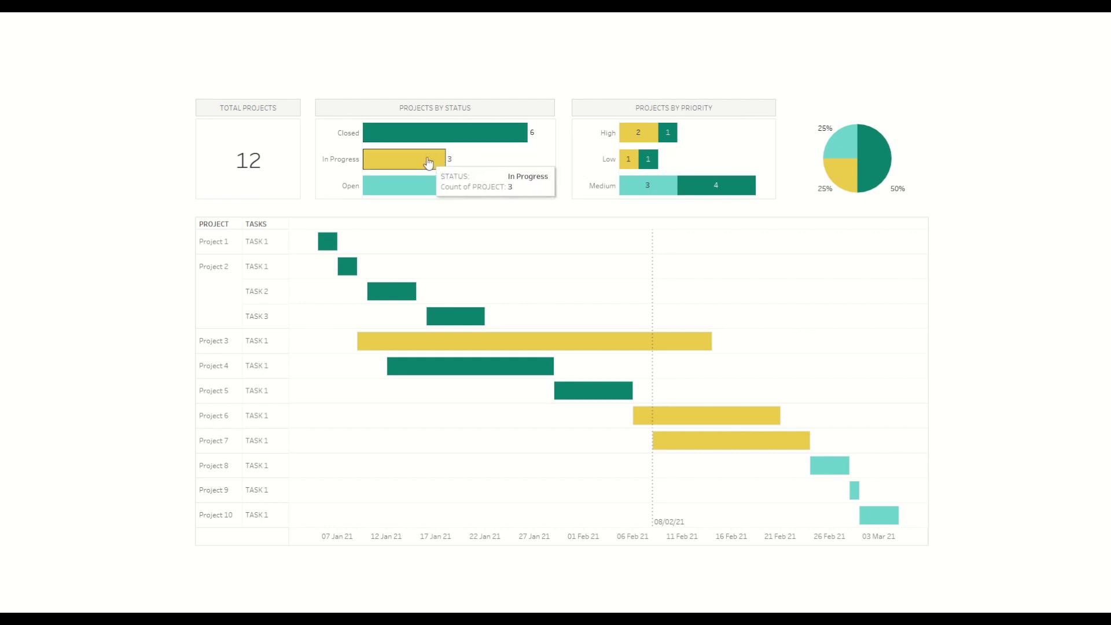
{"action": "mouse_move", "coordinate": [425, 192]}
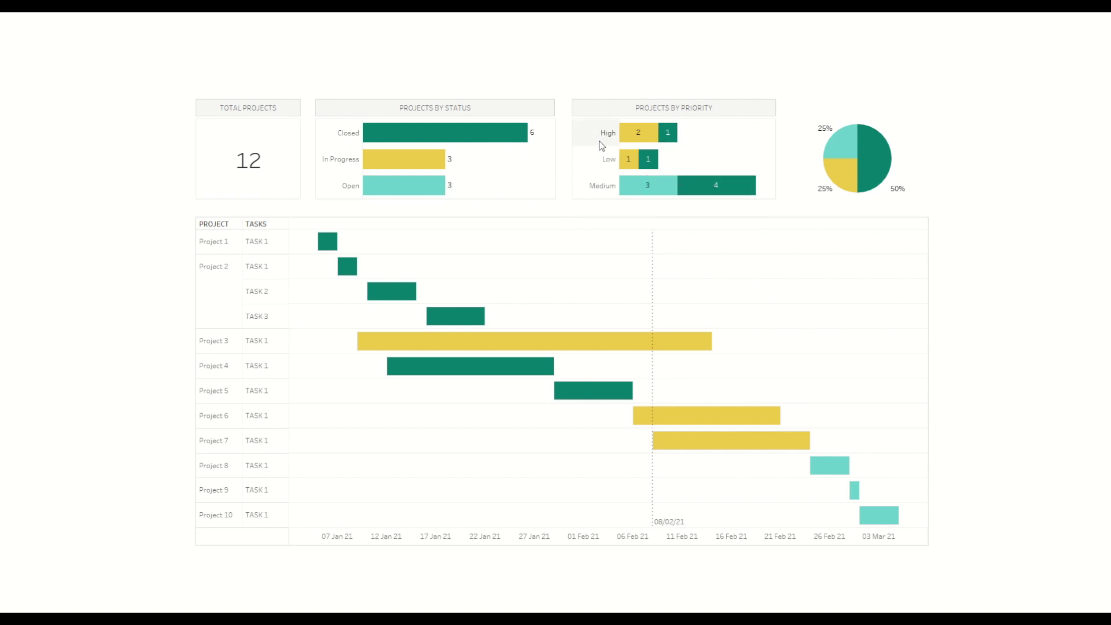
{"action": "mouse_move", "coordinate": [656, 141]}
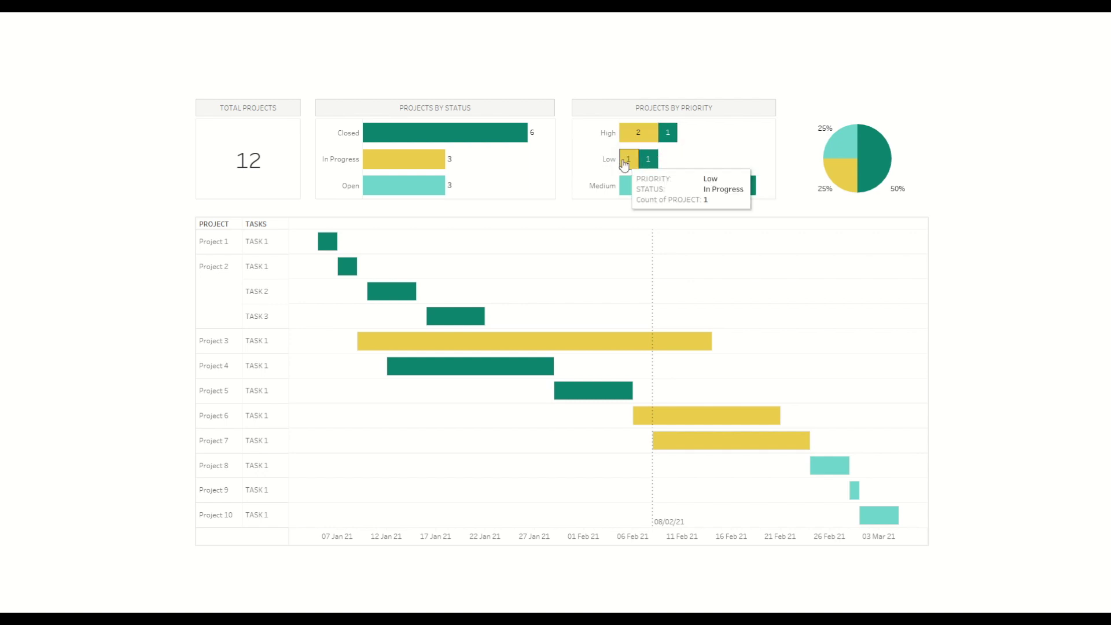
{"action": "mouse_move", "coordinate": [629, 168]}
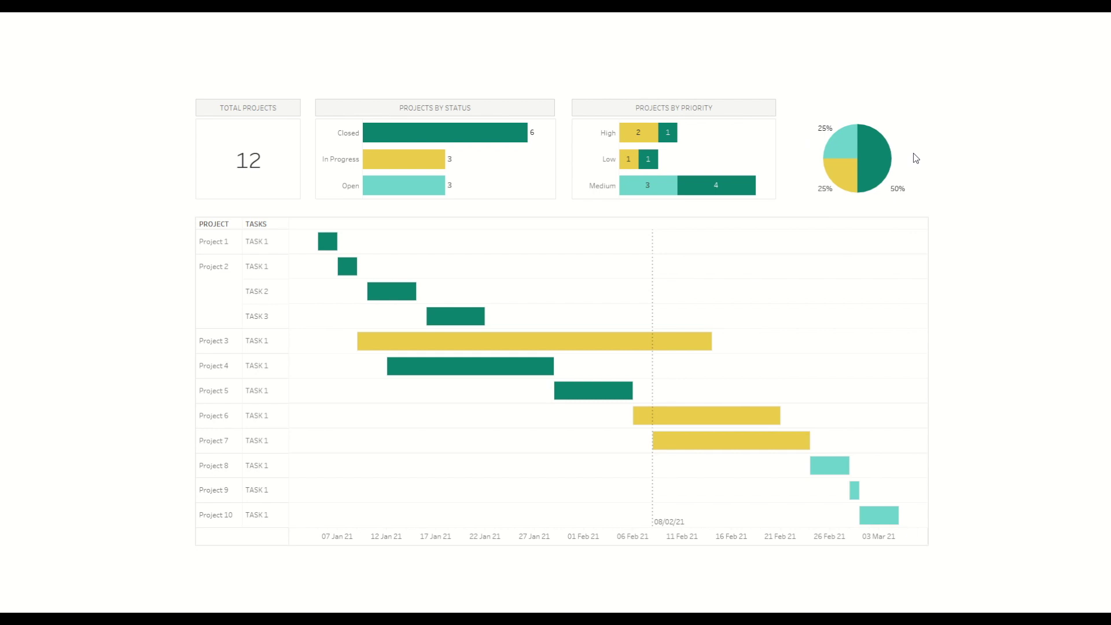
{"action": "mouse_move", "coordinate": [907, 192]}
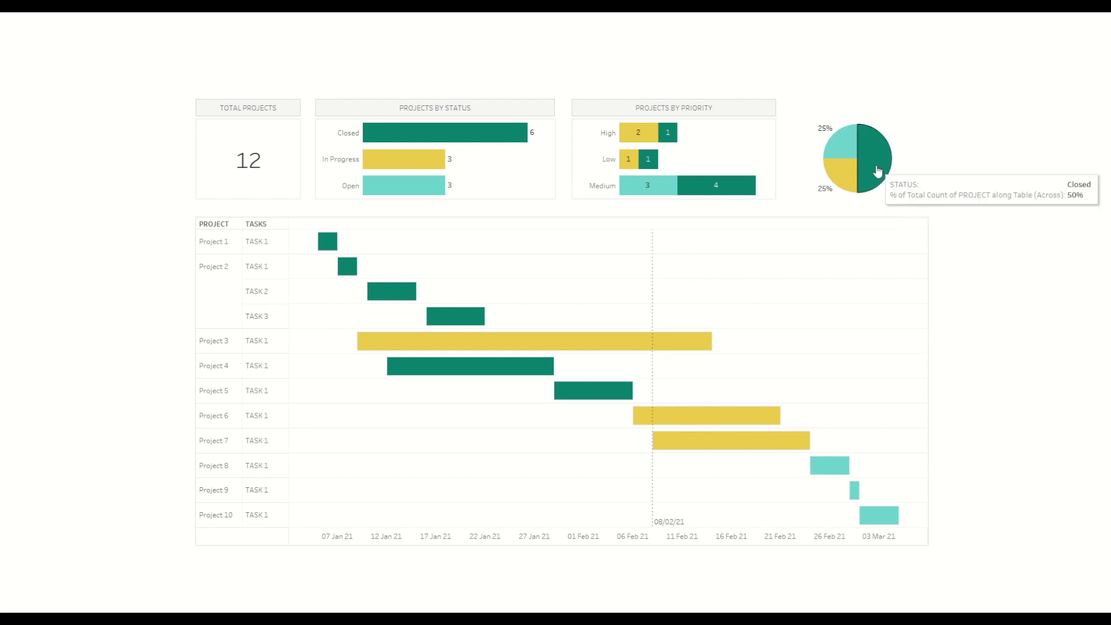
{"action": "mouse_move", "coordinate": [844, 183]}
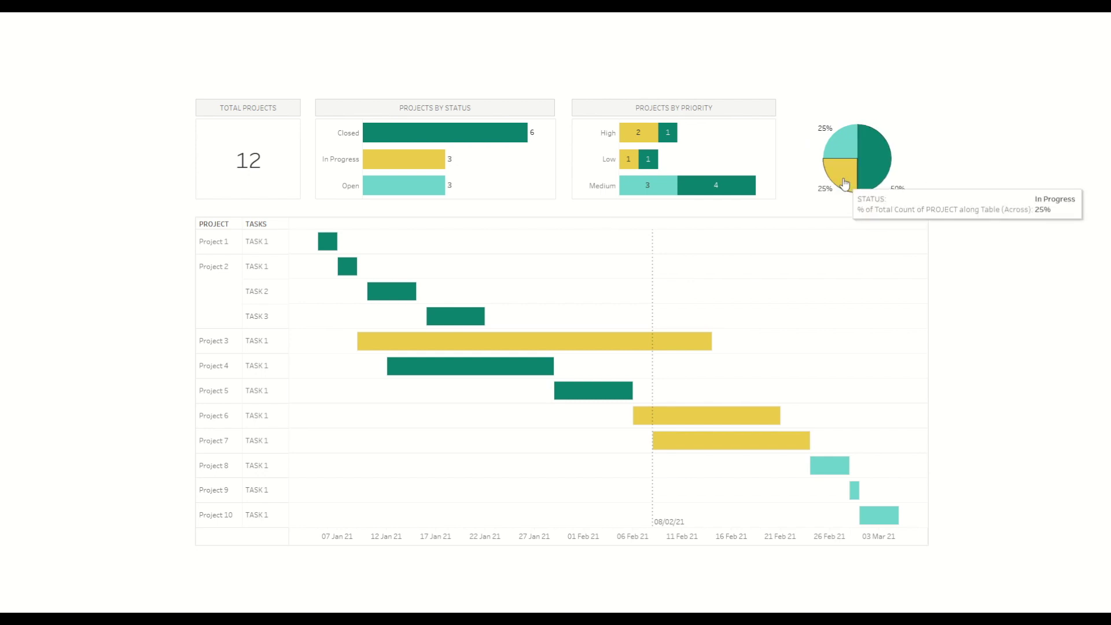
{"action": "mouse_move", "coordinate": [842, 150]}
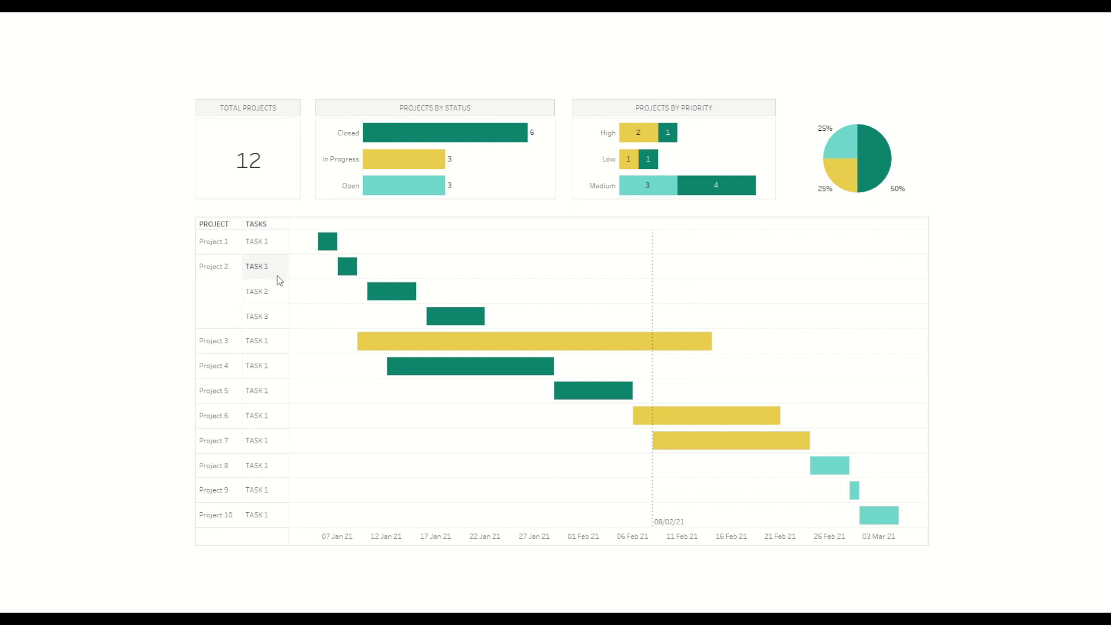
Step: Examine the start date, duration and status of the project bars in the dashboard's Gantt chart
{"action": "mouse_move", "coordinate": [351, 271]}
{"action": "mouse_move", "coordinate": [373, 349]}
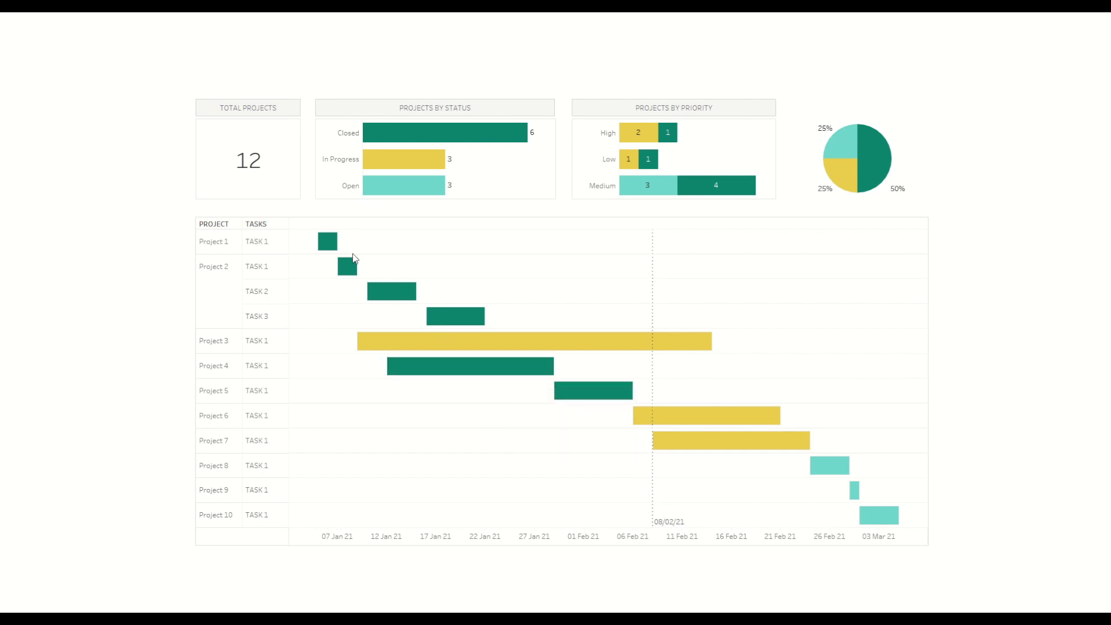
{"action": "mouse_move", "coordinate": [566, 390]}
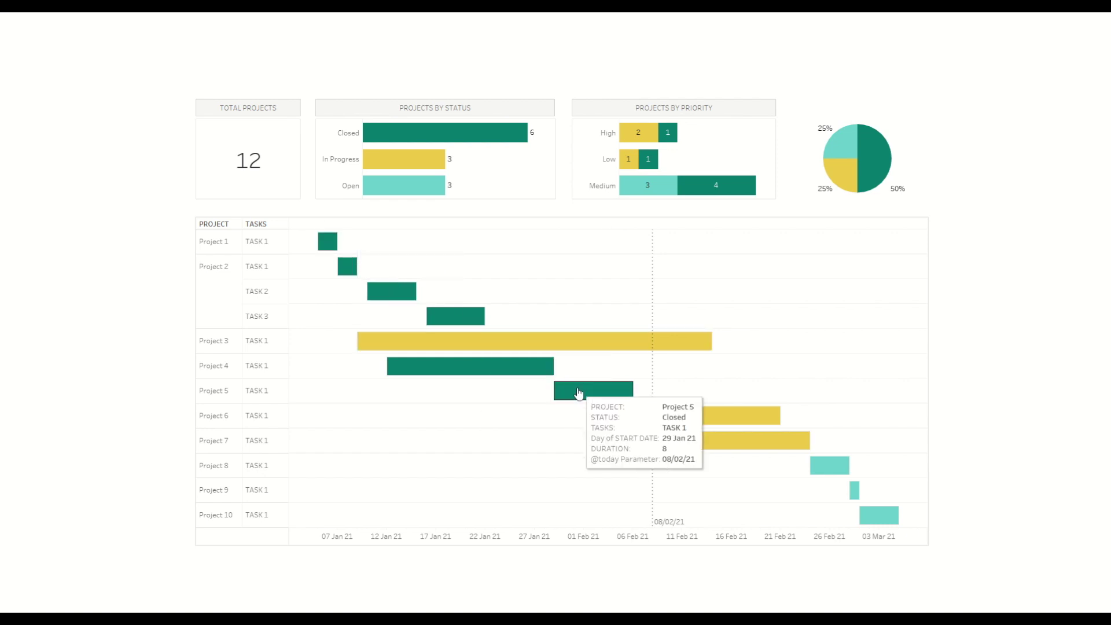
{"action": "mouse_move", "coordinate": [486, 342]}
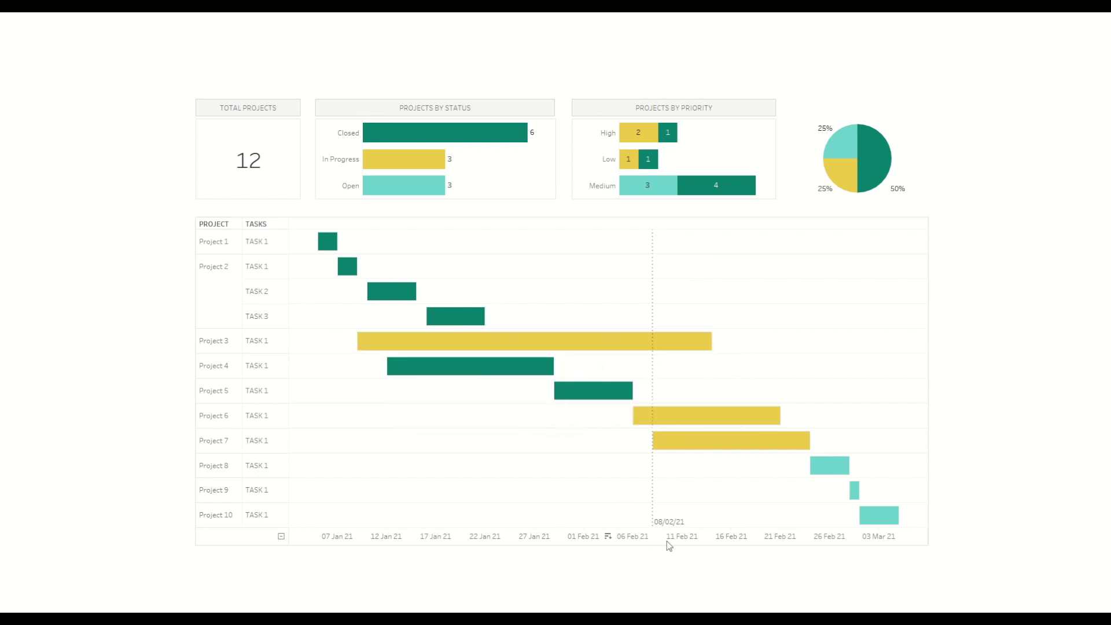
{"action": "mouse_move", "coordinate": [711, 342]}
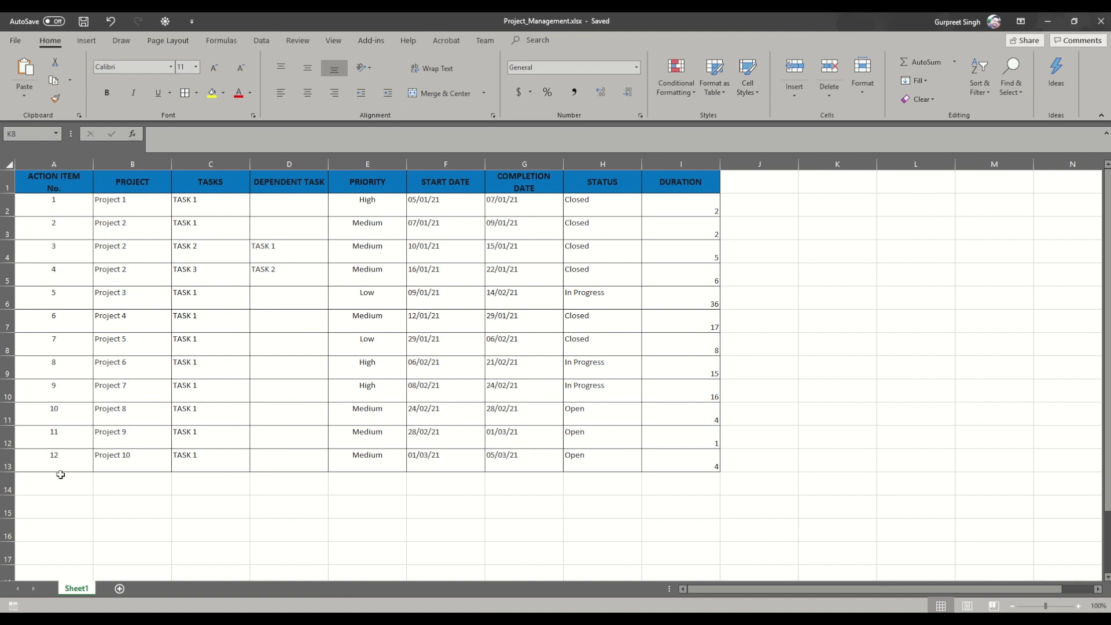
Step: In the Excel workbook Project_Management.xlsx, review the PROJECT and TASKS columns and how Project 2's tasks depend on each other
{"action": "left_click_drag", "start_coordinate": [140, 206], "coordinate": [127, 455]}
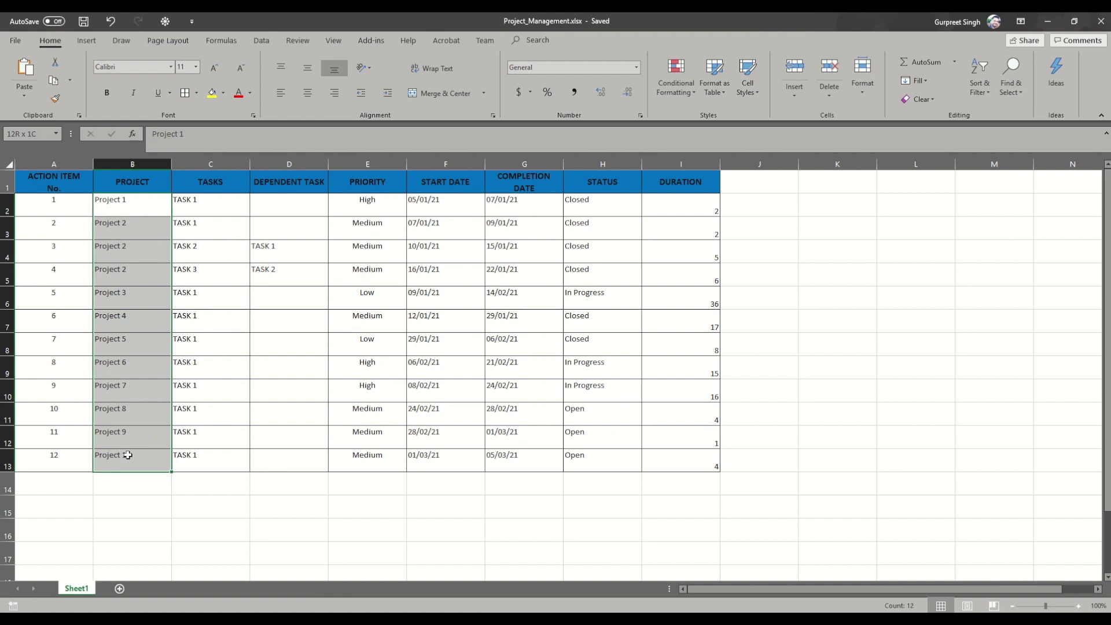
{"action": "left_click_drag", "start_coordinate": [208, 199], "coordinate": [206, 455]}
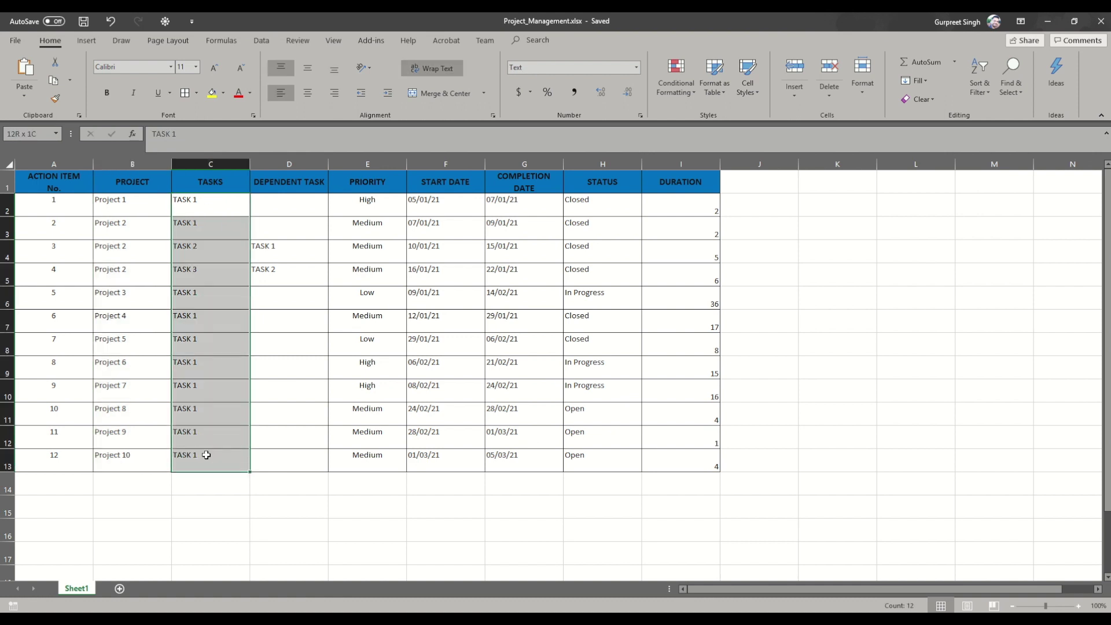
{"action": "left_click_drag", "start_coordinate": [128, 227], "coordinate": [188, 272]}
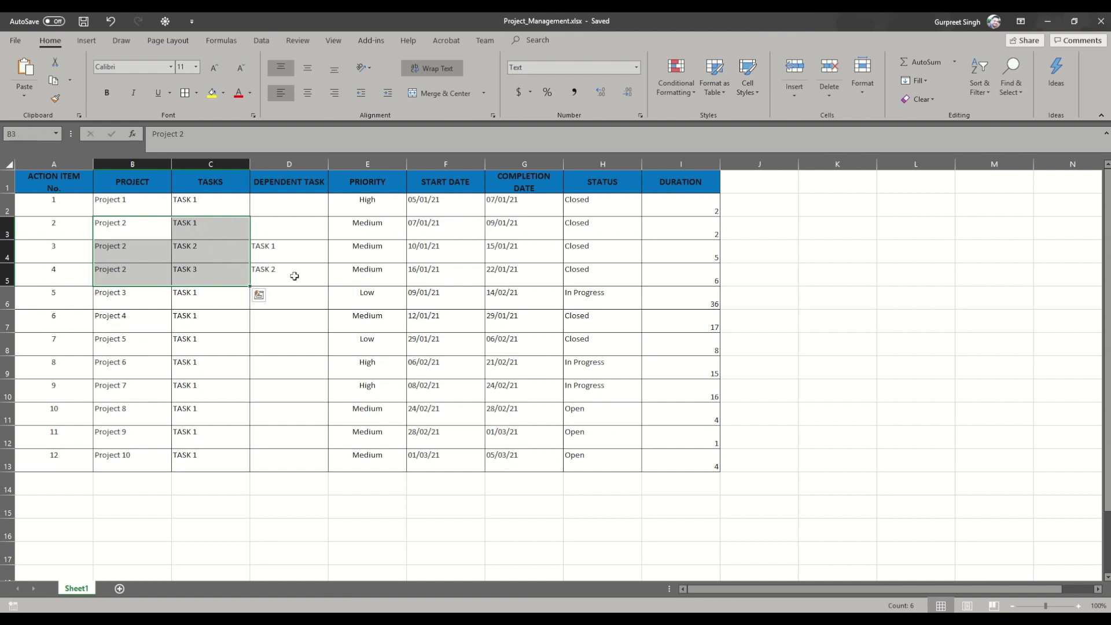
{"action": "left_click", "coordinate": [198, 252]}
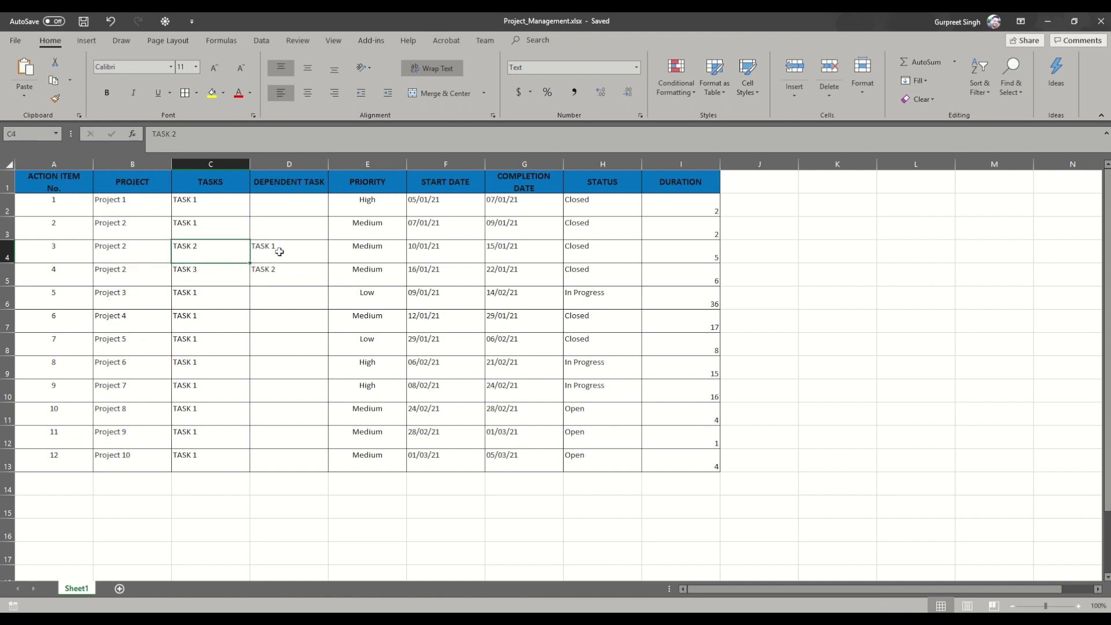
{"action": "left_click", "coordinate": [268, 251]}
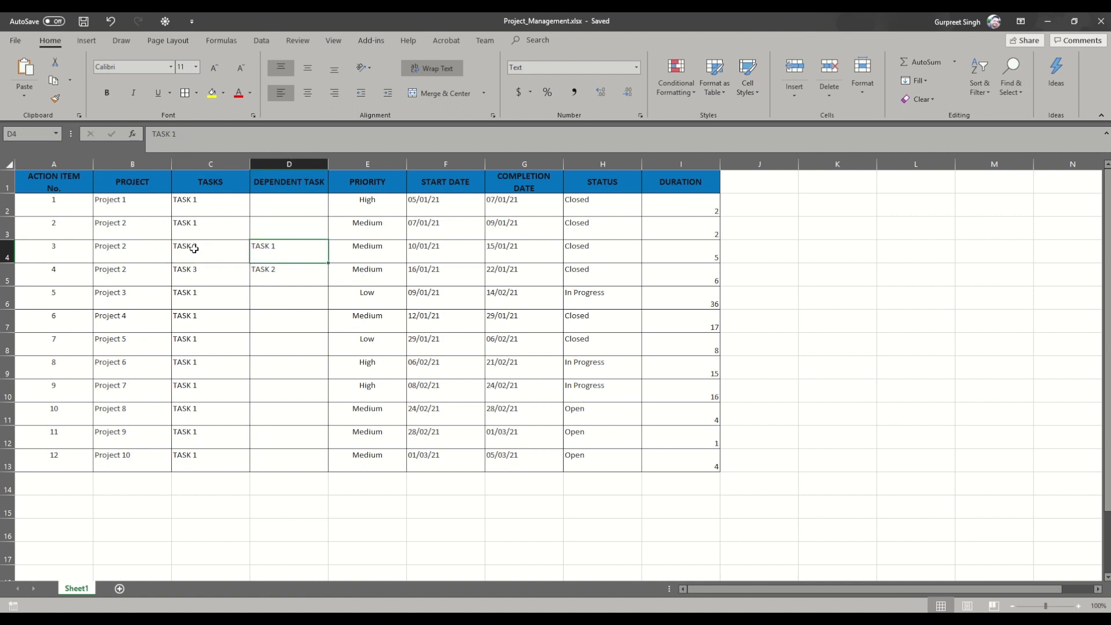
{"action": "left_click", "coordinate": [209, 249]}
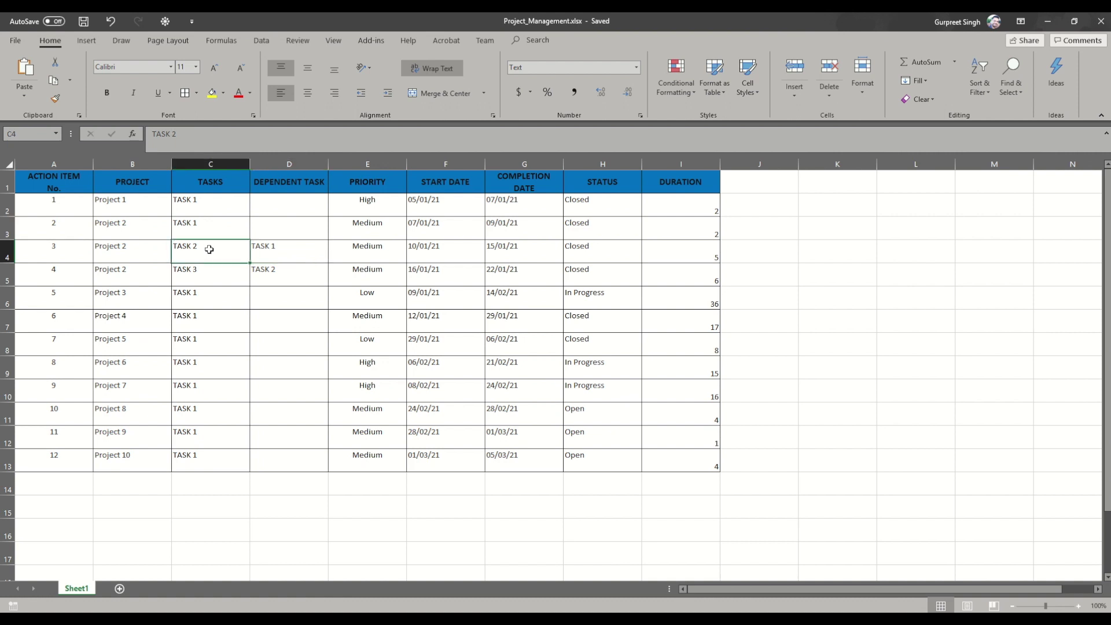
{"action": "left_click", "coordinate": [278, 274]}
{"action": "left_click_drag", "start_coordinate": [187, 230], "coordinate": [262, 279]}
Step: Review the PRIORITY, START DATE, COMPLETION DATE, STATUS and DURATION columns of the project table
{"action": "left_click_drag", "start_coordinate": [362, 207], "coordinate": [405, 467]}
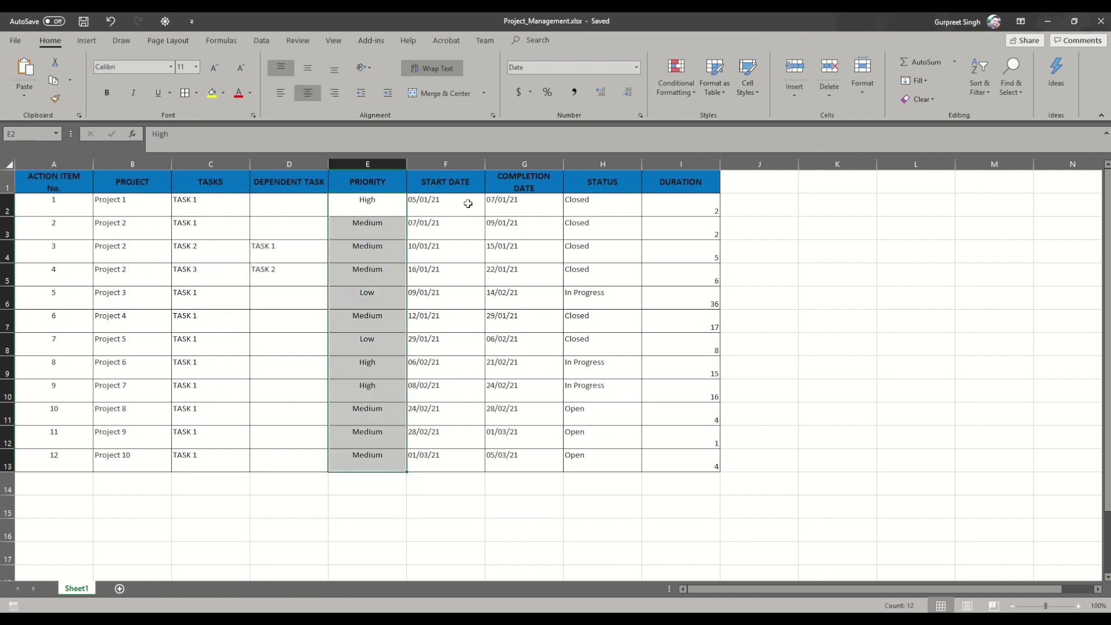
{"action": "left_click_drag", "start_coordinate": [468, 204], "coordinate": [492, 344]}
{"action": "left_click_drag", "start_coordinate": [520, 200], "coordinate": [535, 452]}
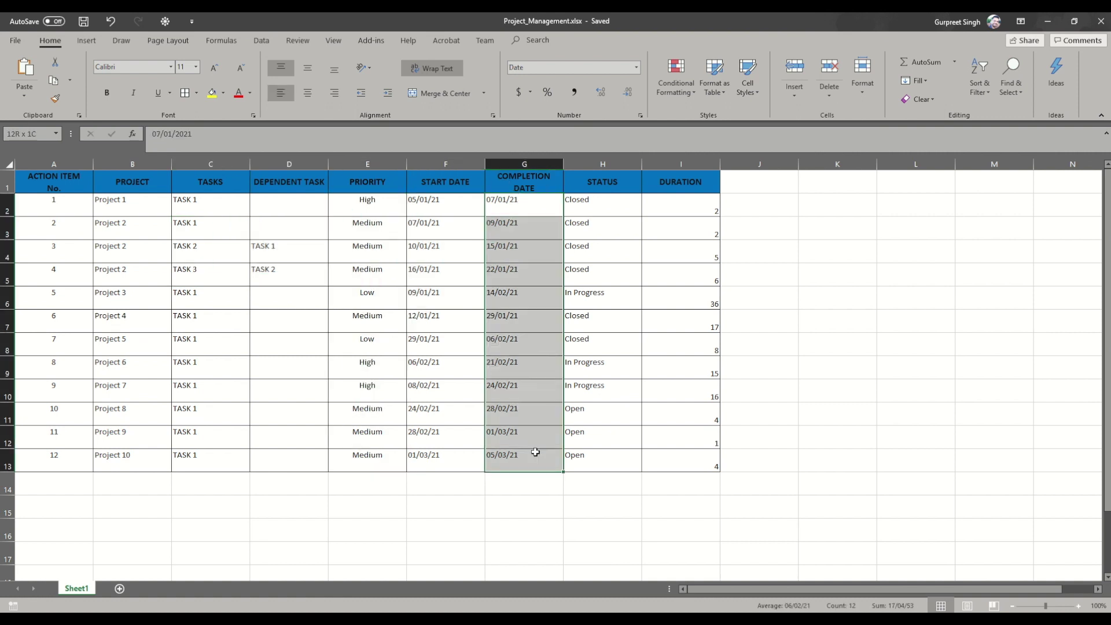
{"action": "left_click_drag", "start_coordinate": [604, 201], "coordinate": [611, 445]}
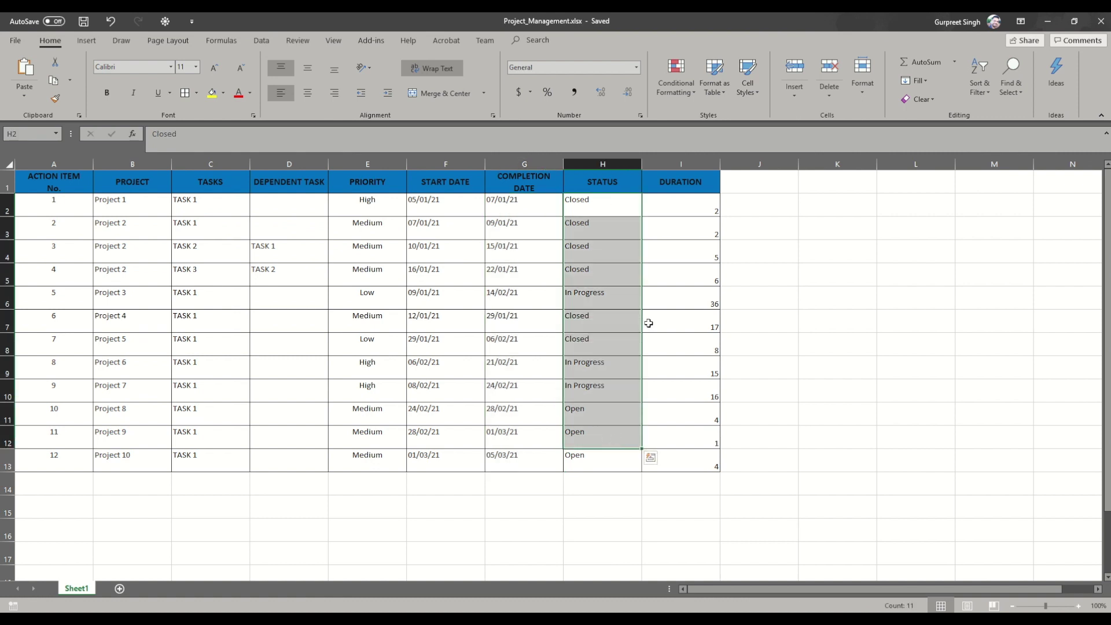
{"action": "left_click_drag", "start_coordinate": [698, 208], "coordinate": [711, 465]}
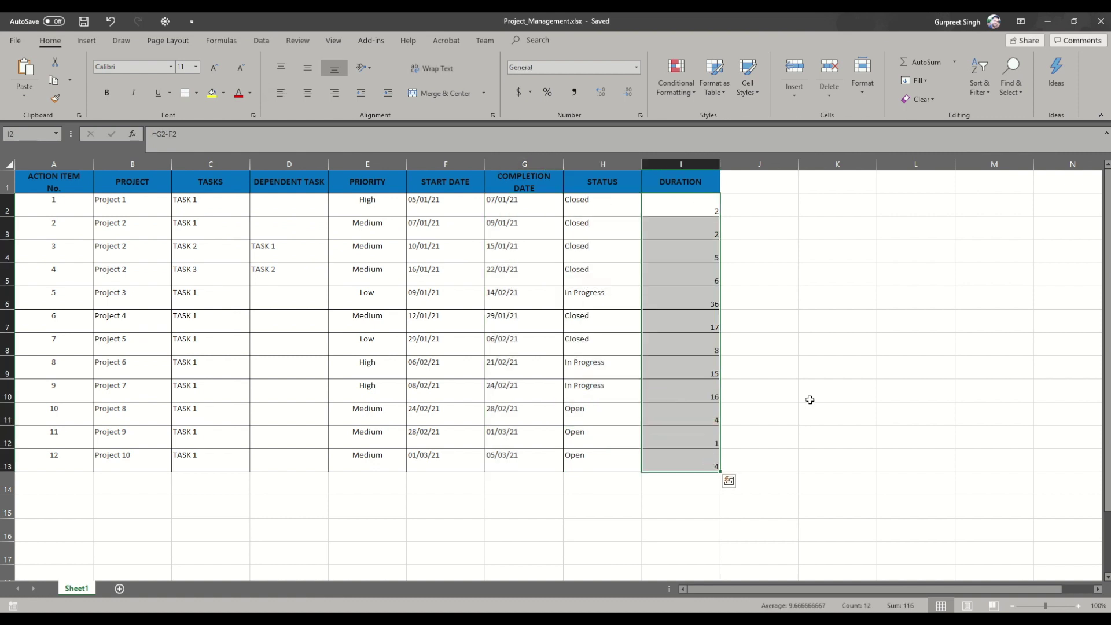
{"action": "left_click", "coordinate": [810, 400]}
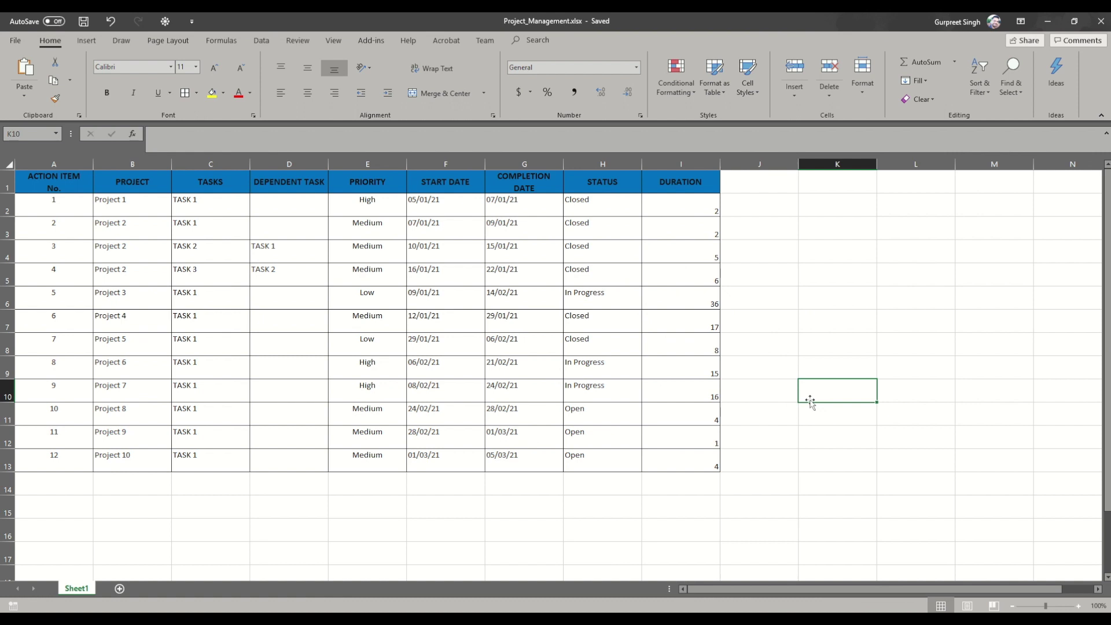
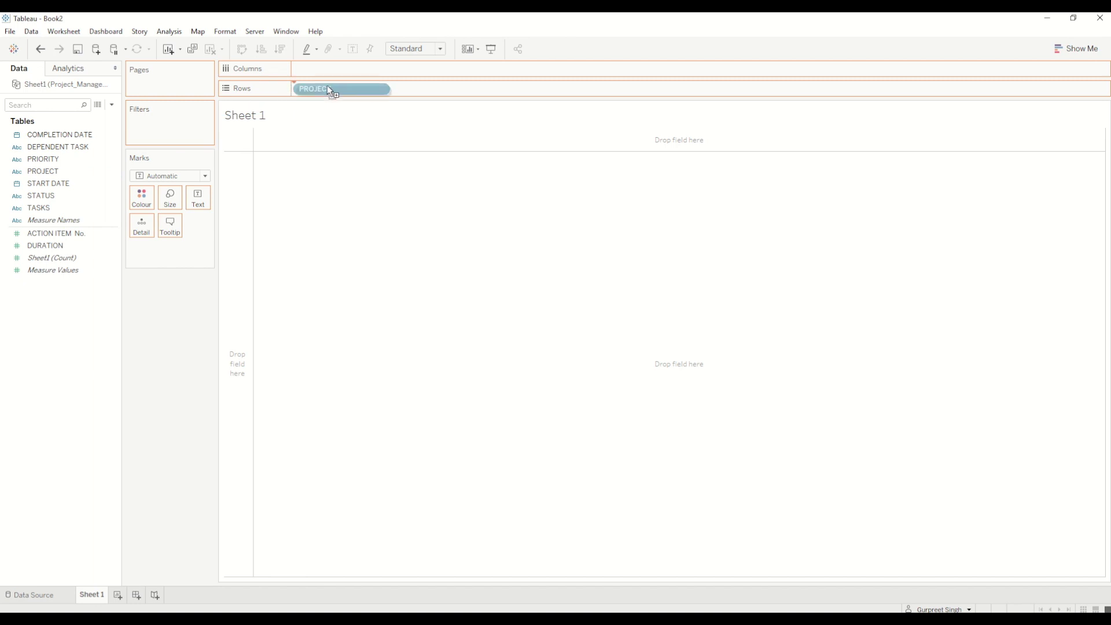
Step: In Tableau, place START DATE on Columns and set it to the continuous Day level
{"action": "left_click", "coordinate": [58, 258]}
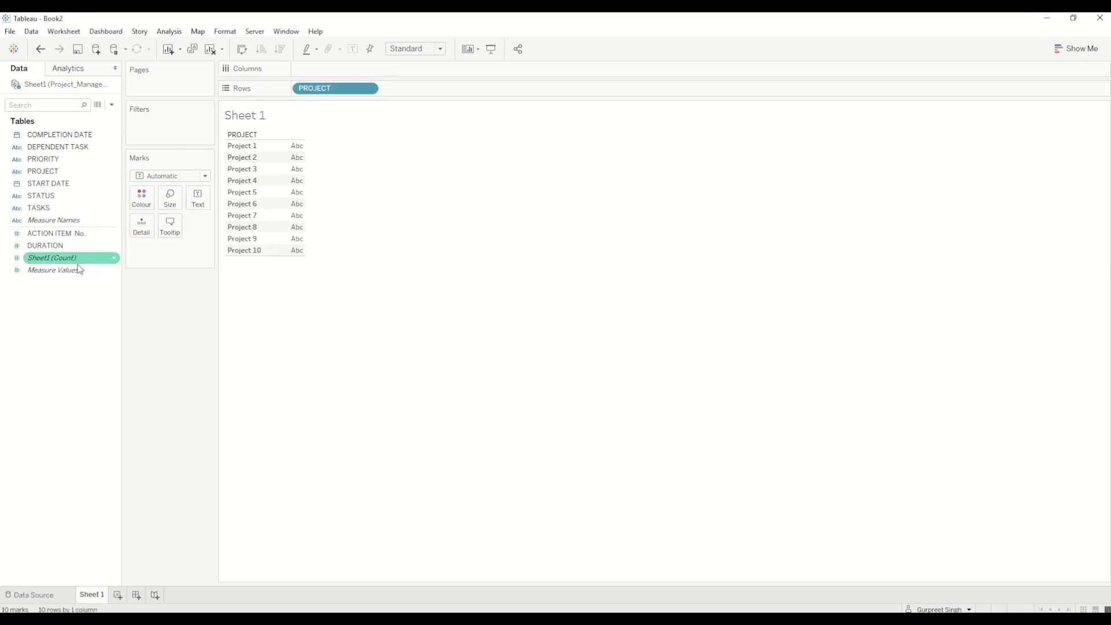
{"action": "left_click", "coordinate": [58, 185]}
{"action": "left_click_drag", "start_coordinate": [57, 187], "coordinate": [351, 67]}
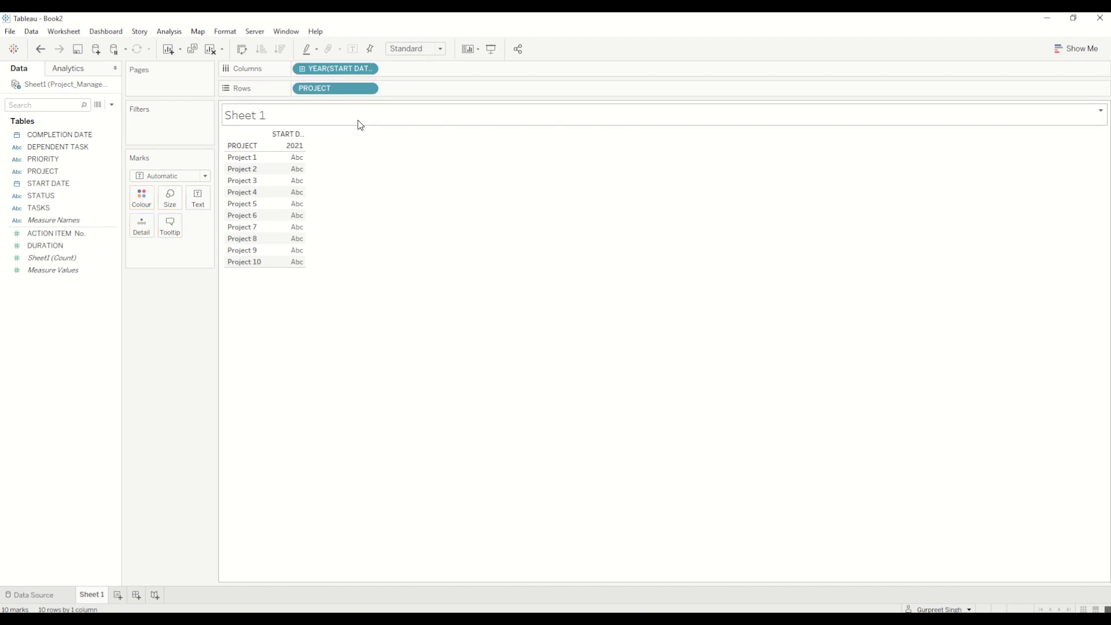
{"action": "left_click", "coordinate": [370, 70]}
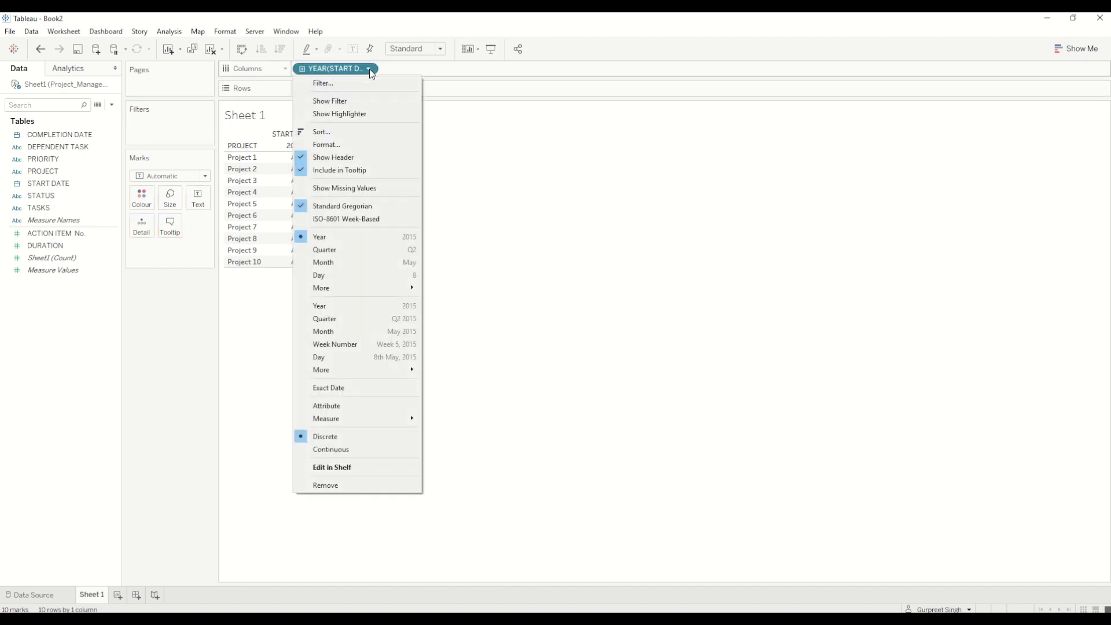
{"action": "left_click", "coordinate": [380, 358]}
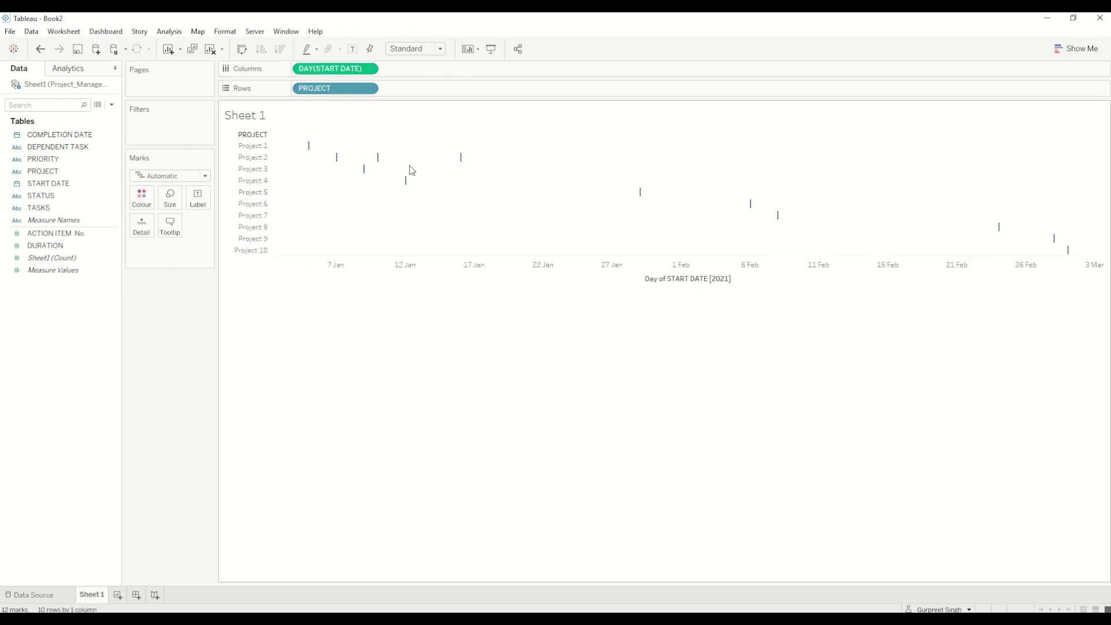
Step: Size the Gantt marks by DURATION and check the resulting bars' details
{"action": "left_click", "coordinate": [200, 177]}
{"action": "key", "text": "Escape"}
{"action": "left_click", "coordinate": [107, 234]}
{"action": "left_click", "coordinate": [75, 247]}
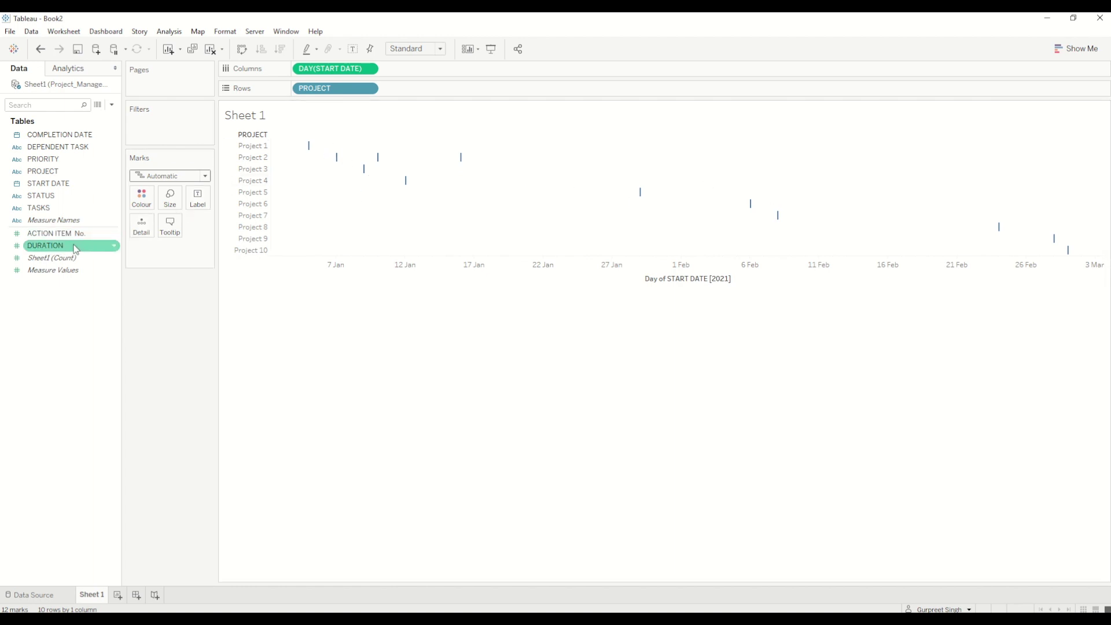
{"action": "left_click_drag", "start_coordinate": [75, 248], "coordinate": [172, 202]}
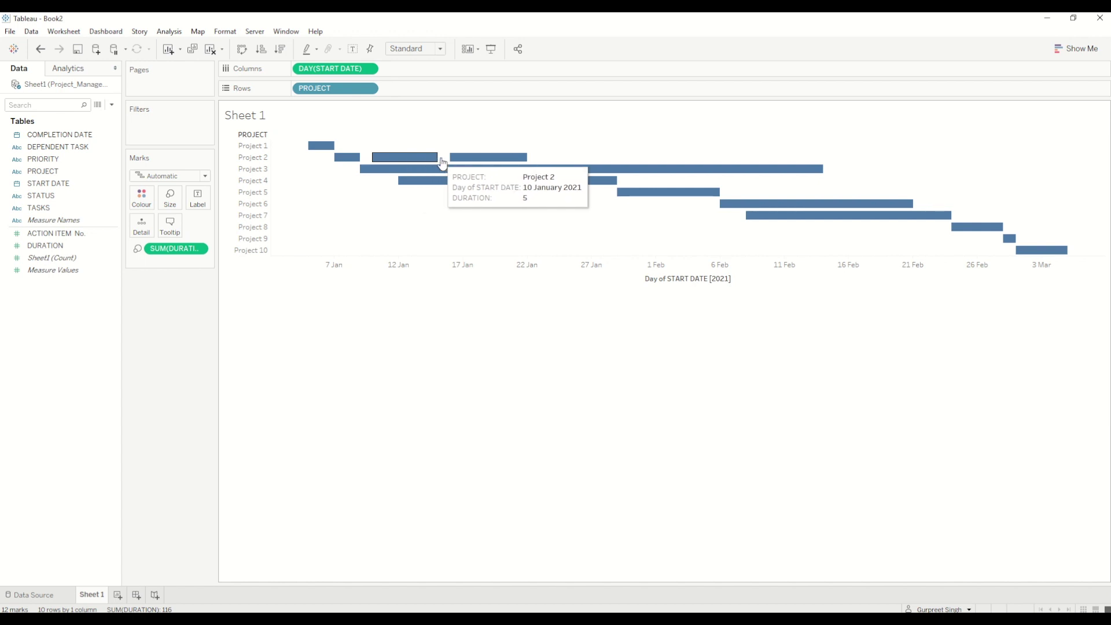
{"action": "mouse_move", "coordinate": [923, 217]}
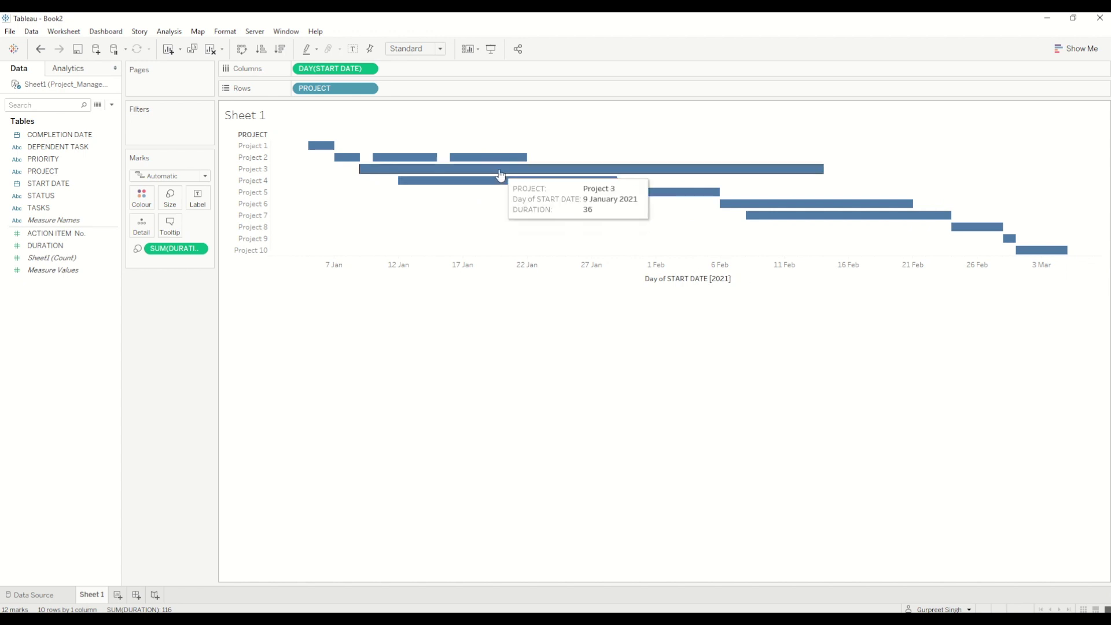
{"action": "mouse_move", "coordinate": [374, 173]}
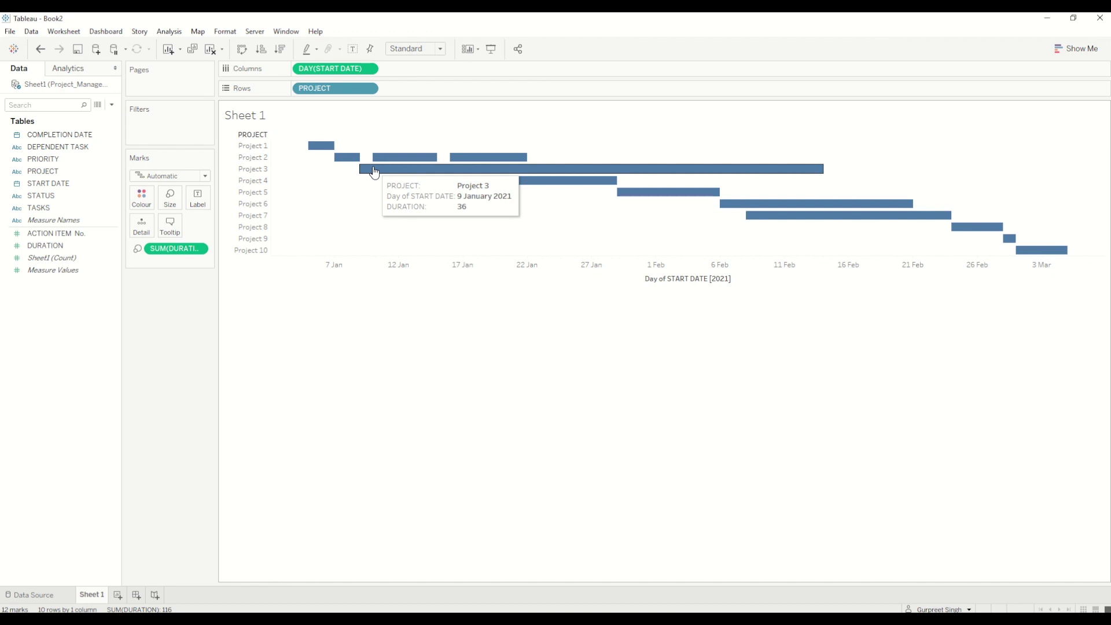
Step: Add COMPLETION DATE to the marks' tooltip and place TASKS after PROJECT on Rows
{"action": "left_click", "coordinate": [83, 209]}
{"action": "left_click", "coordinate": [66, 233]}
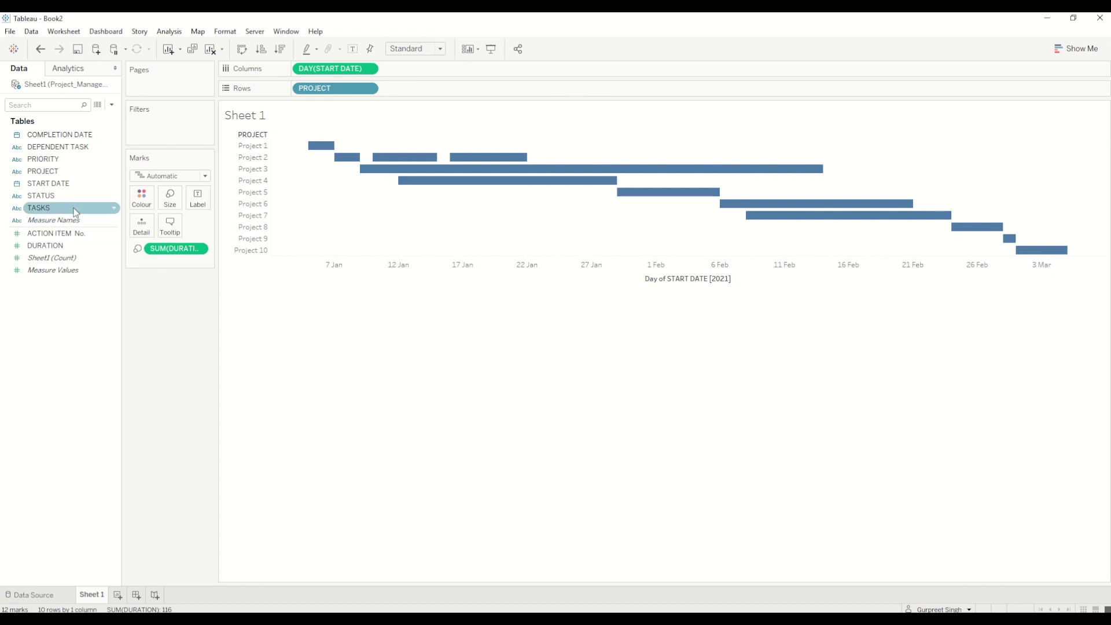
{"action": "left_click_drag", "start_coordinate": [58, 134], "coordinate": [175, 228]}
{"action": "mouse_move", "coordinate": [417, 171]}
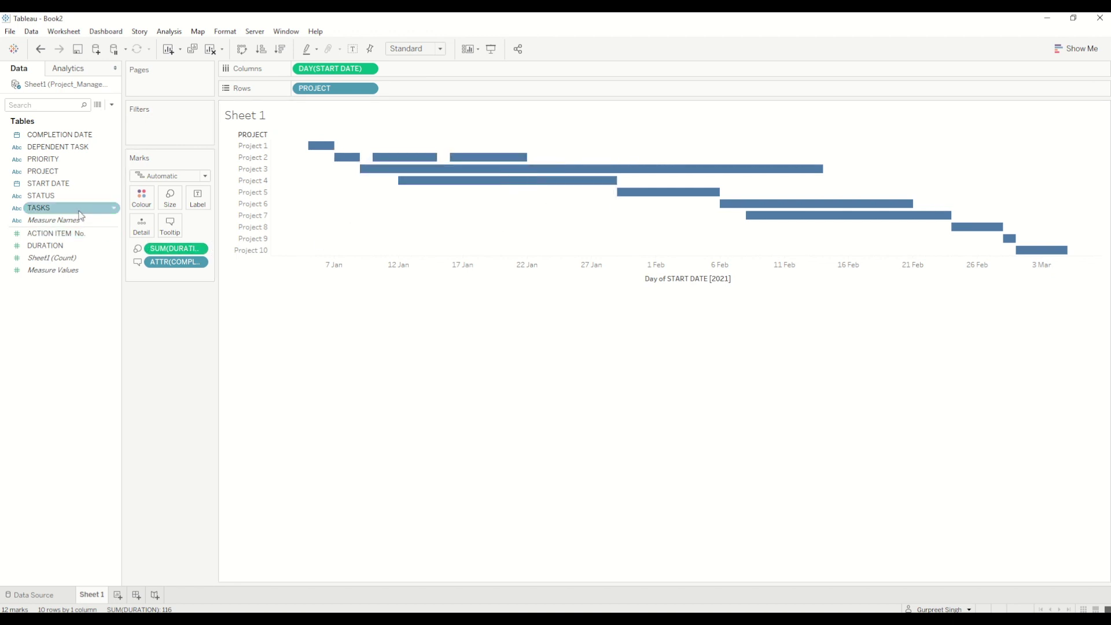
{"action": "left_click_drag", "start_coordinate": [60, 217], "coordinate": [426, 93]}
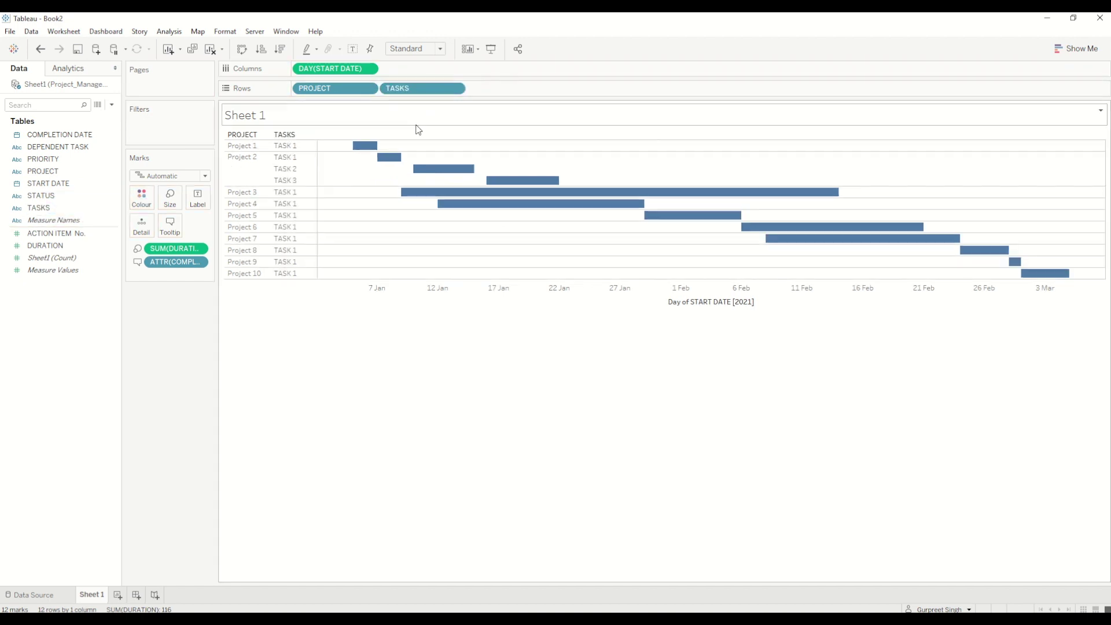
Step: Colour the Gantt bars by STATUS
{"action": "mouse_move", "coordinate": [379, 159]}
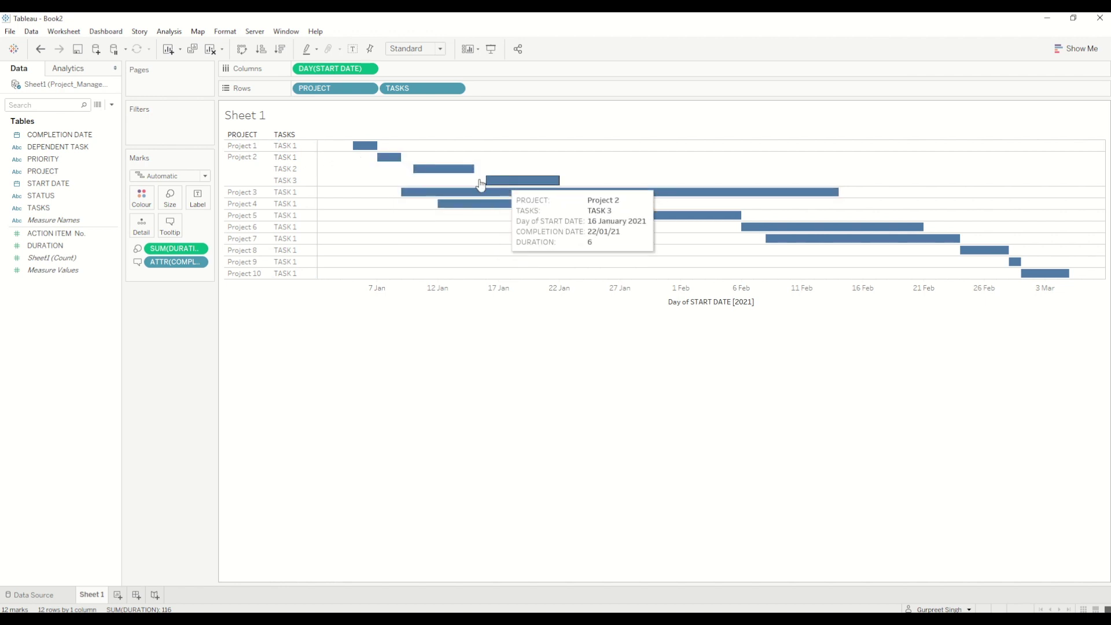
{"action": "left_click", "coordinate": [53, 235]}
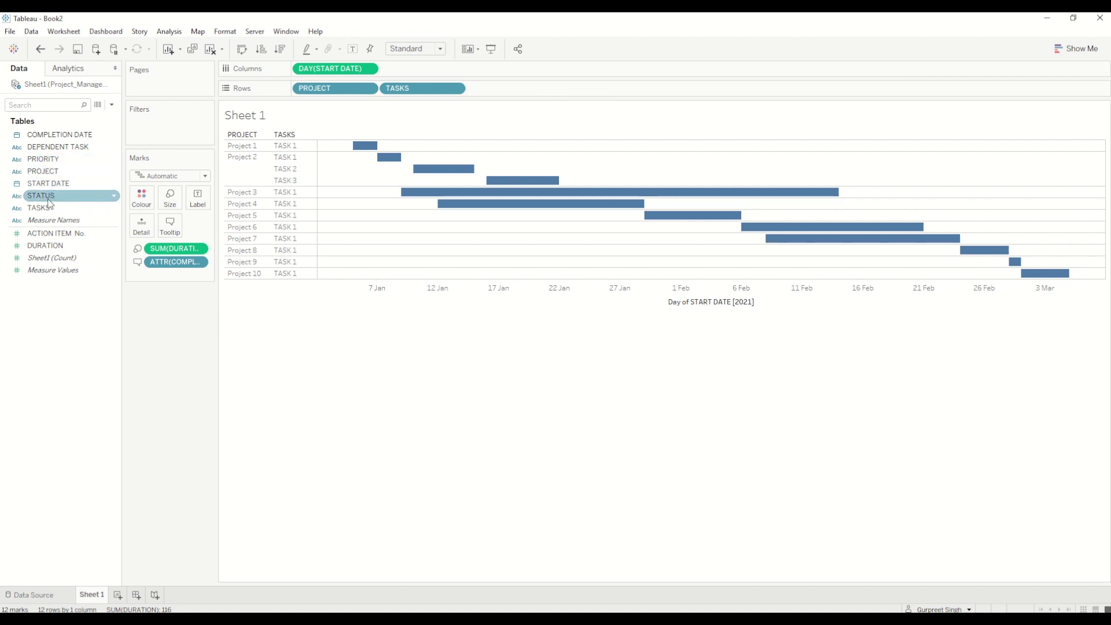
{"action": "left_click_drag", "start_coordinate": [51, 203], "coordinate": [142, 198]}
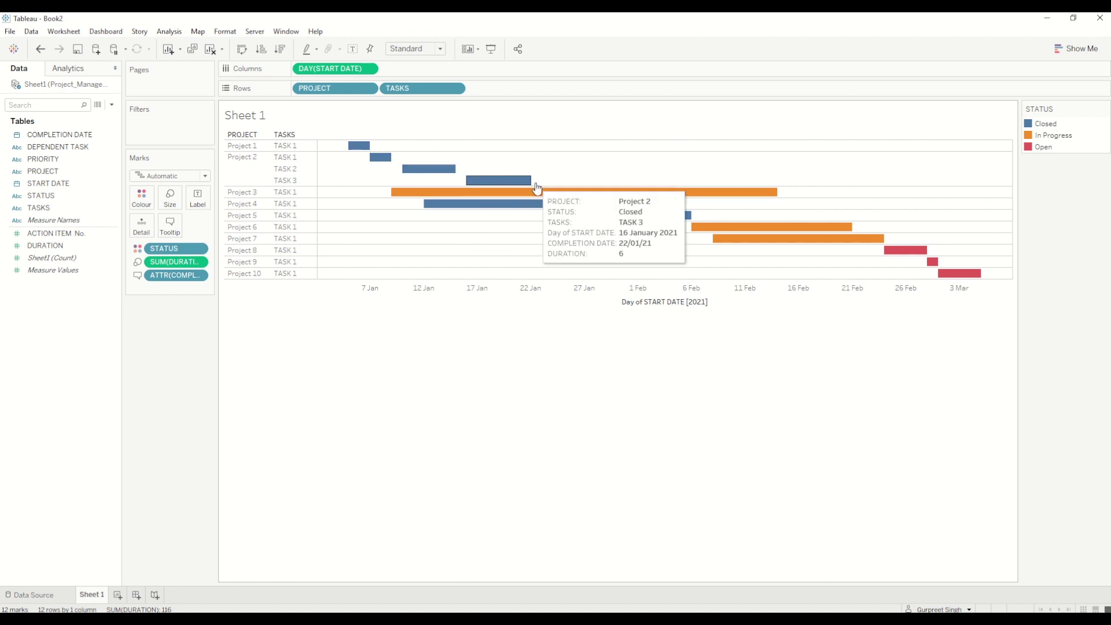
Step: Highlight the Closed, In Progress and Open bars in turn from the STATUS legend, and clear the highlighting
{"action": "left_click", "coordinate": [1044, 124]}
{"action": "mouse_move", "coordinate": [379, 158]}
{"action": "left_click", "coordinate": [1050, 136]}
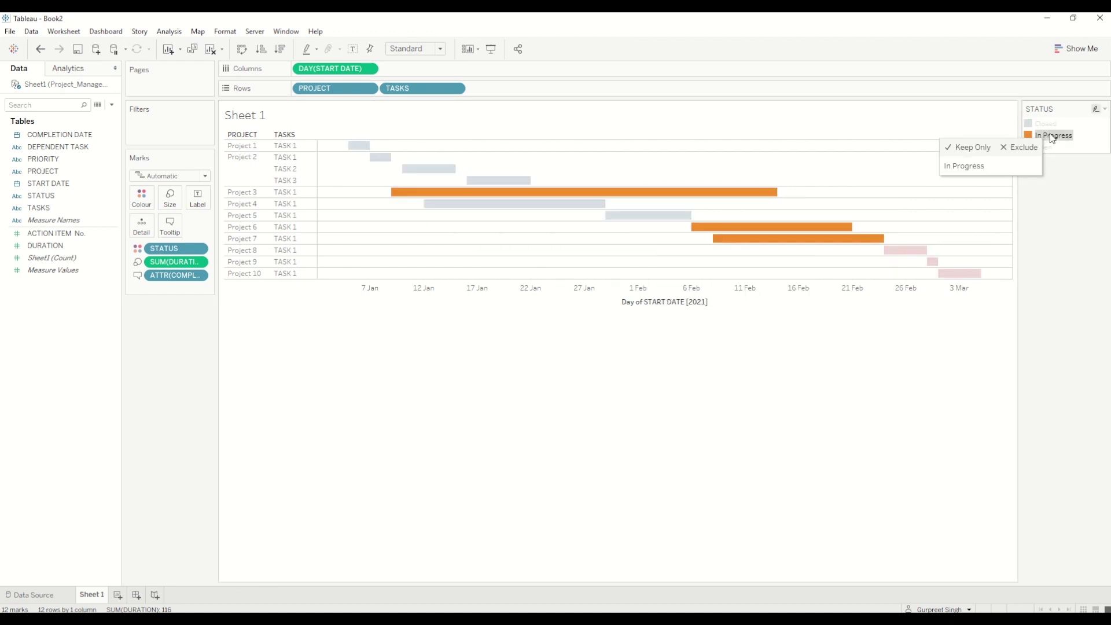
{"action": "left_click", "coordinate": [1046, 147]}
{"action": "left_click", "coordinate": [1065, 231]}
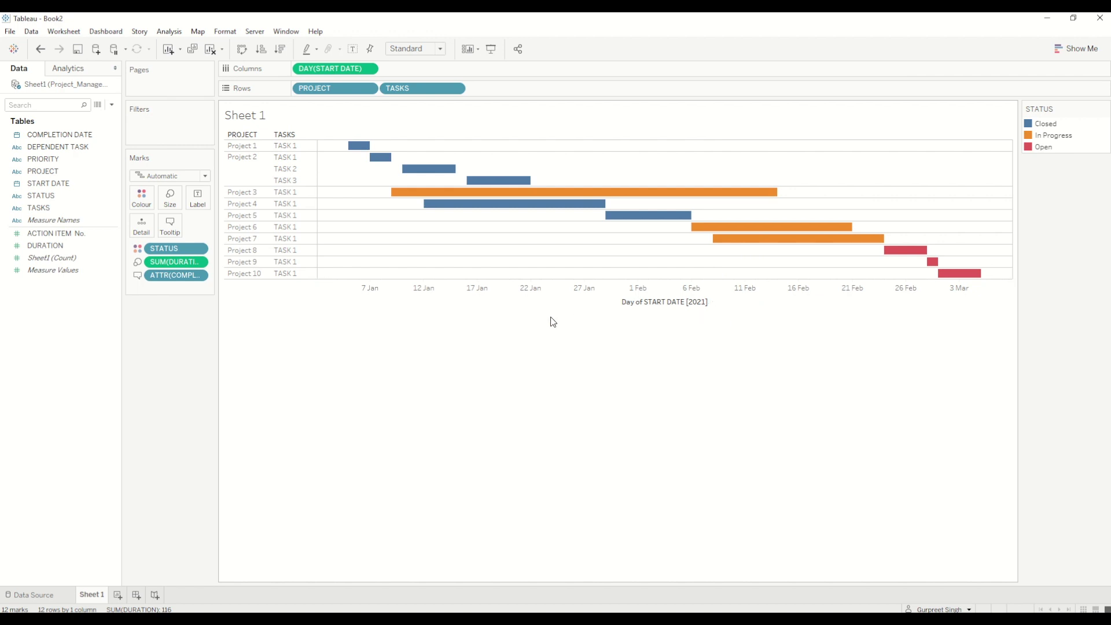
{"action": "left_click", "coordinate": [112, 105]}
{"action": "left_click", "coordinate": [93, 116]}
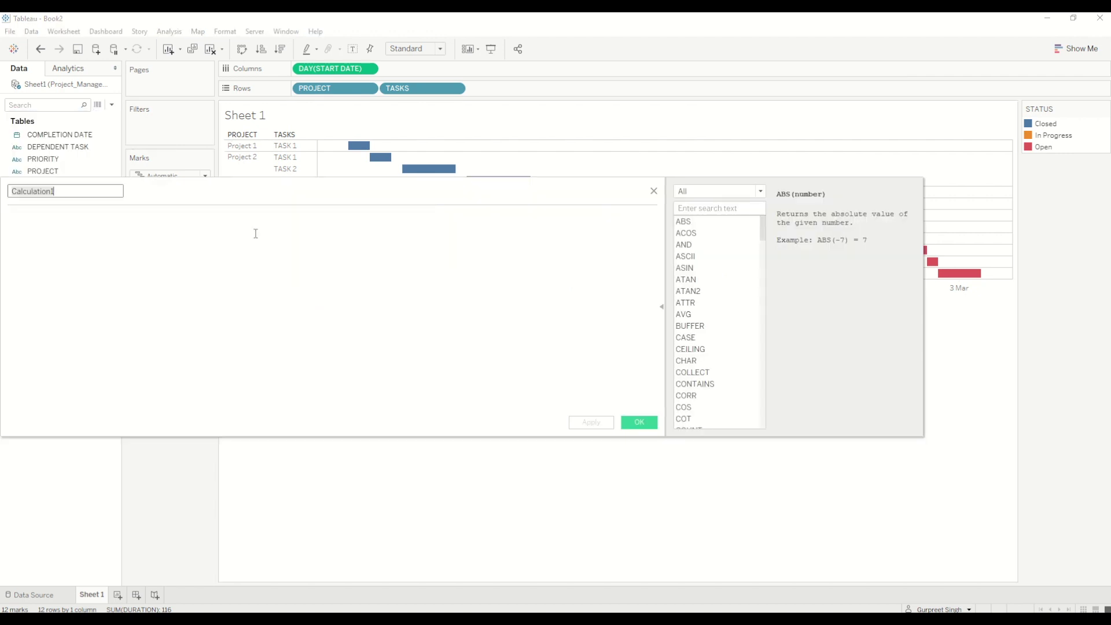
{"action": "type", "text": "@Today"}
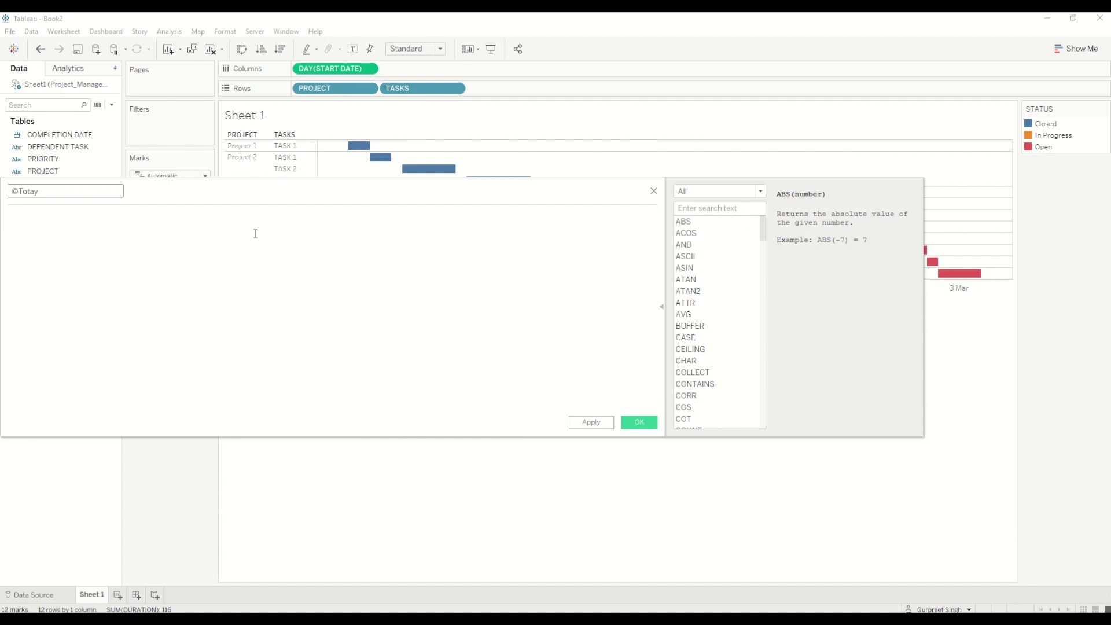
{"action": "left_click", "coordinate": [255, 234]}
{"action": "type", "text": "today"}
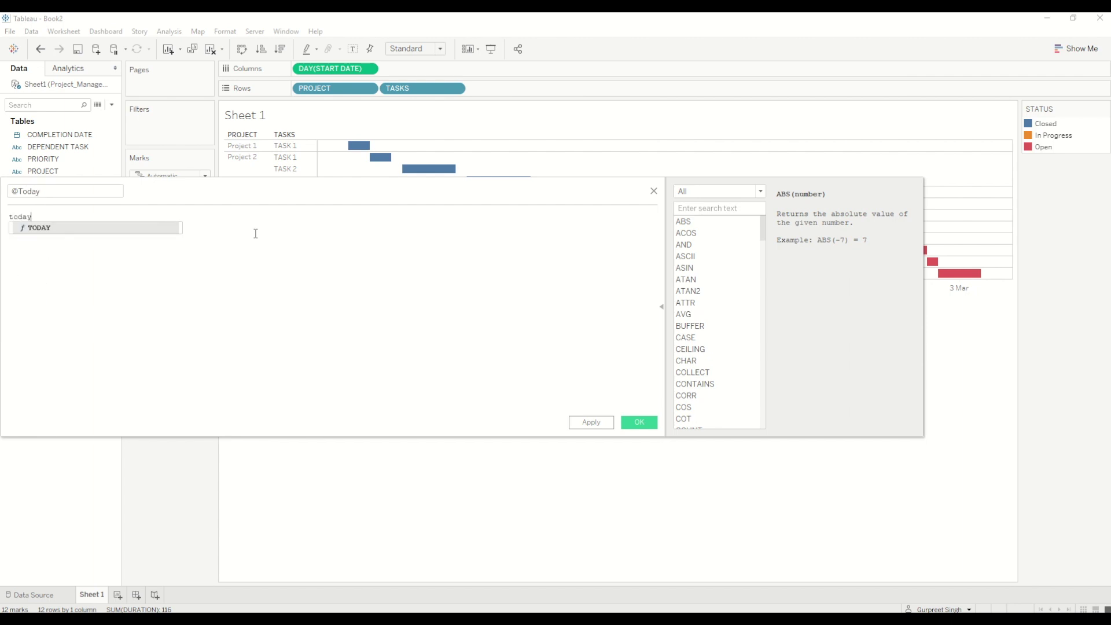
{"action": "key", "text": "Return"}
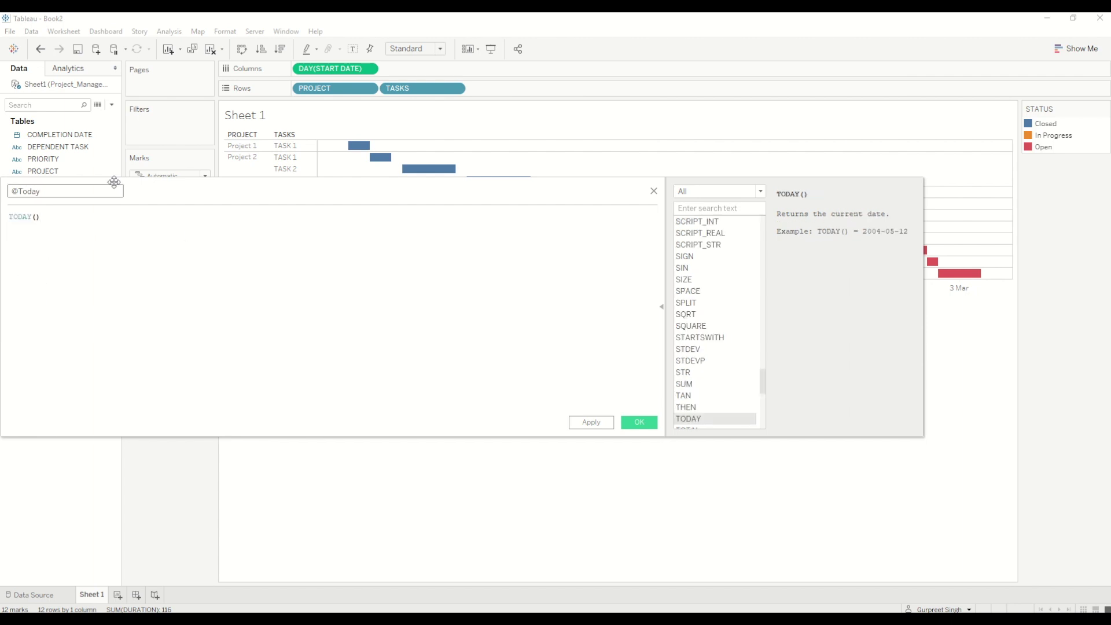
{"action": "left_click", "coordinate": [639, 422]}
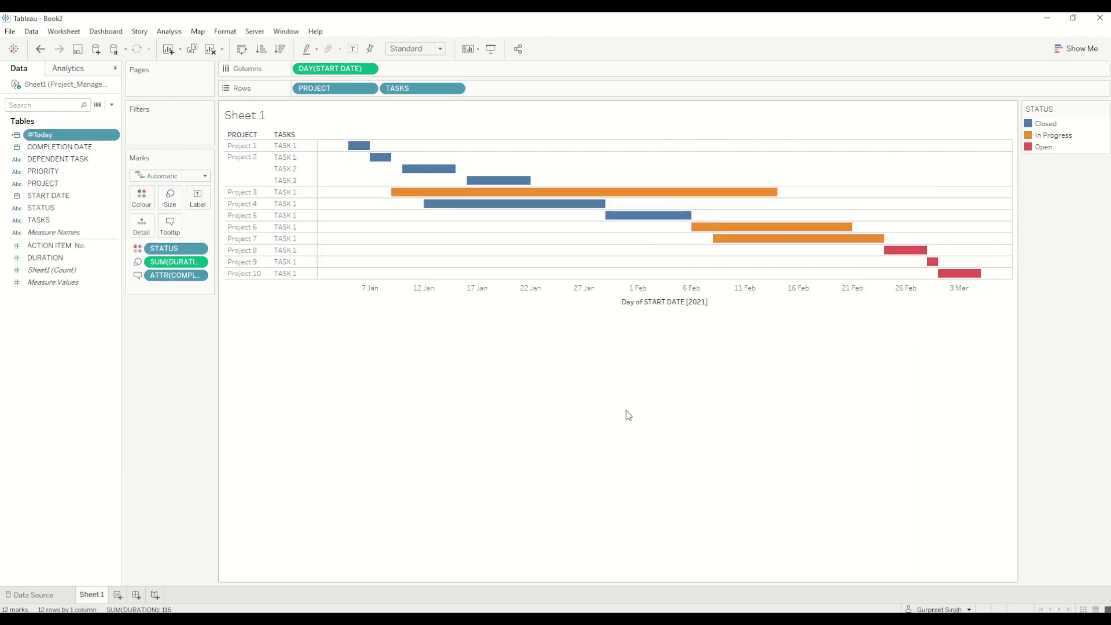
Step: Start a reference line on the START DATE axis and set its scope to Entire Table
{"action": "left_click", "coordinate": [602, 295]}
{"action": "right_click", "coordinate": [602, 295]}
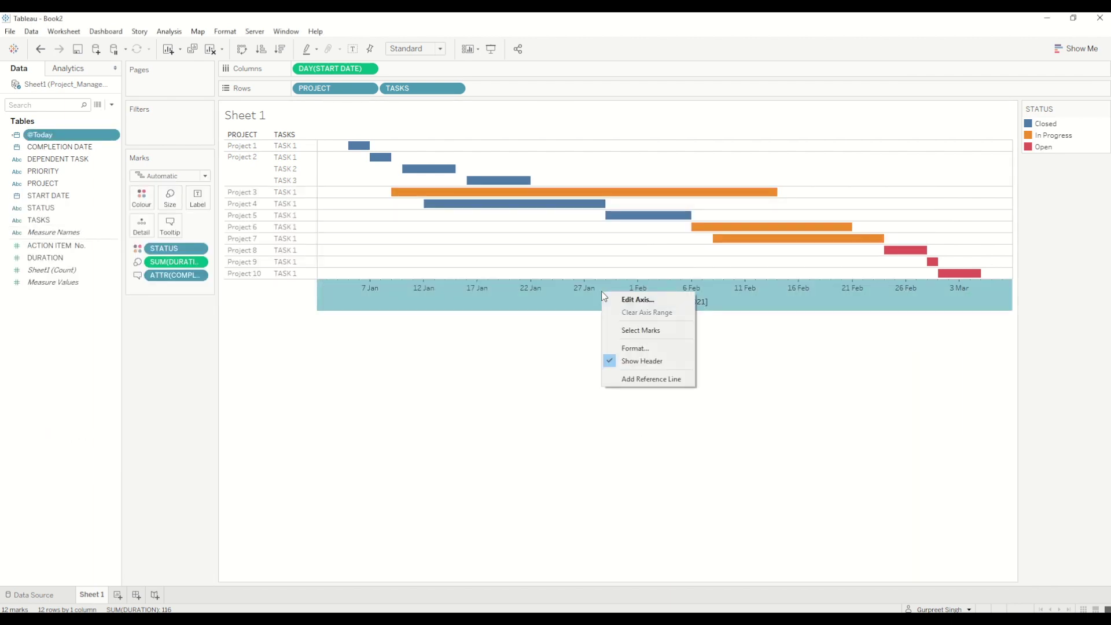
{"action": "left_click", "coordinate": [650, 381]}
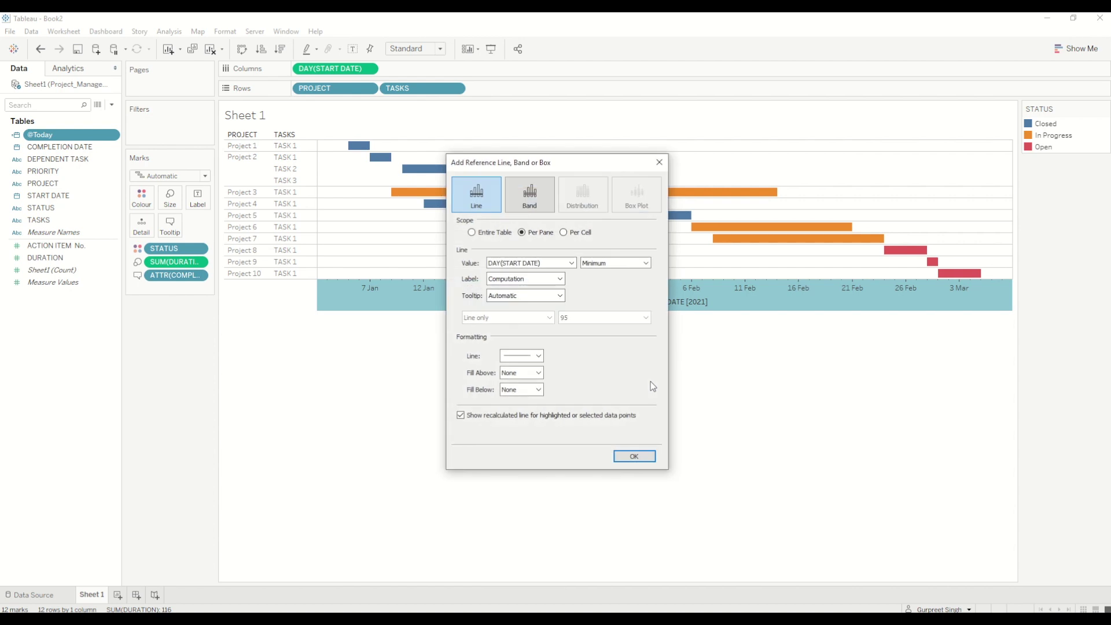
{"action": "left_click", "coordinate": [480, 234]}
{"action": "left_click_drag", "start_coordinate": [539, 166], "coordinate": [634, 181]}
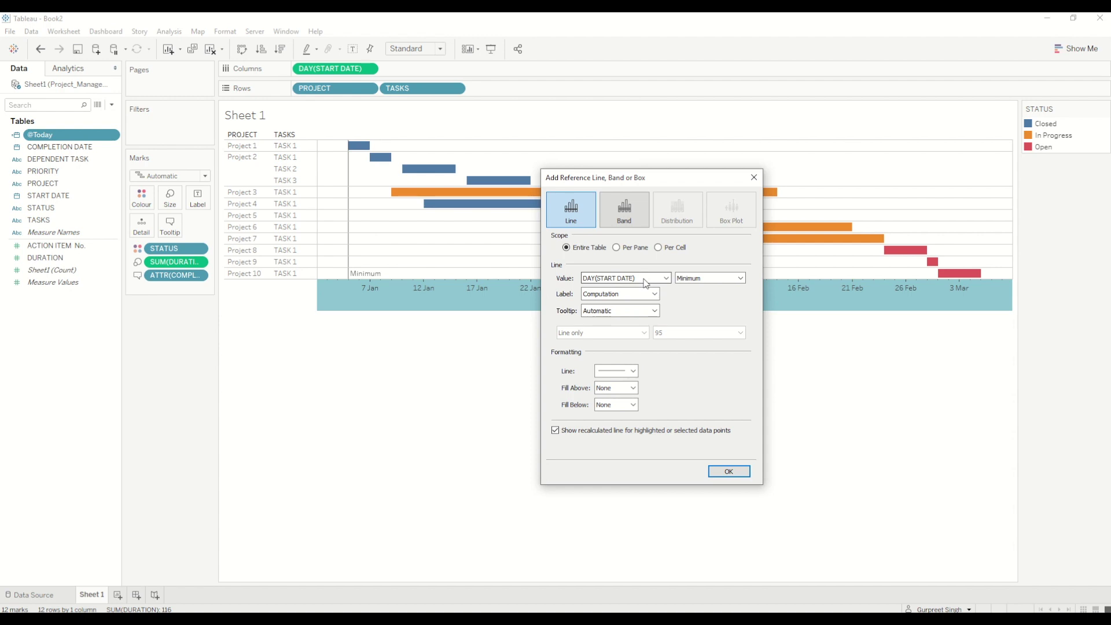
{"action": "left_click", "coordinate": [667, 278]}
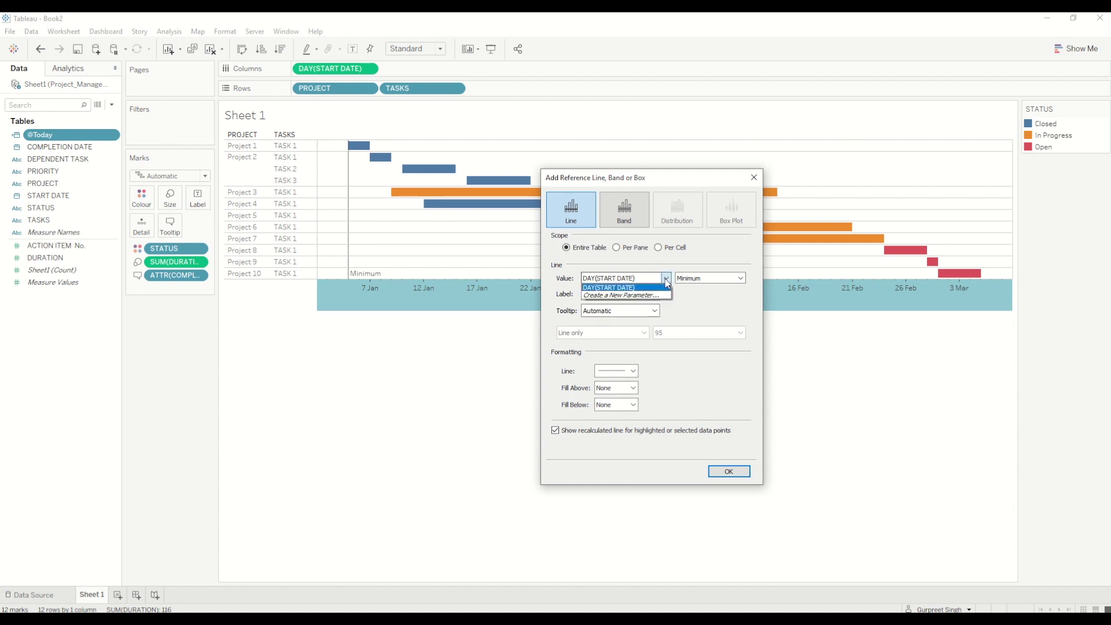
{"action": "left_click", "coordinate": [649, 296]}
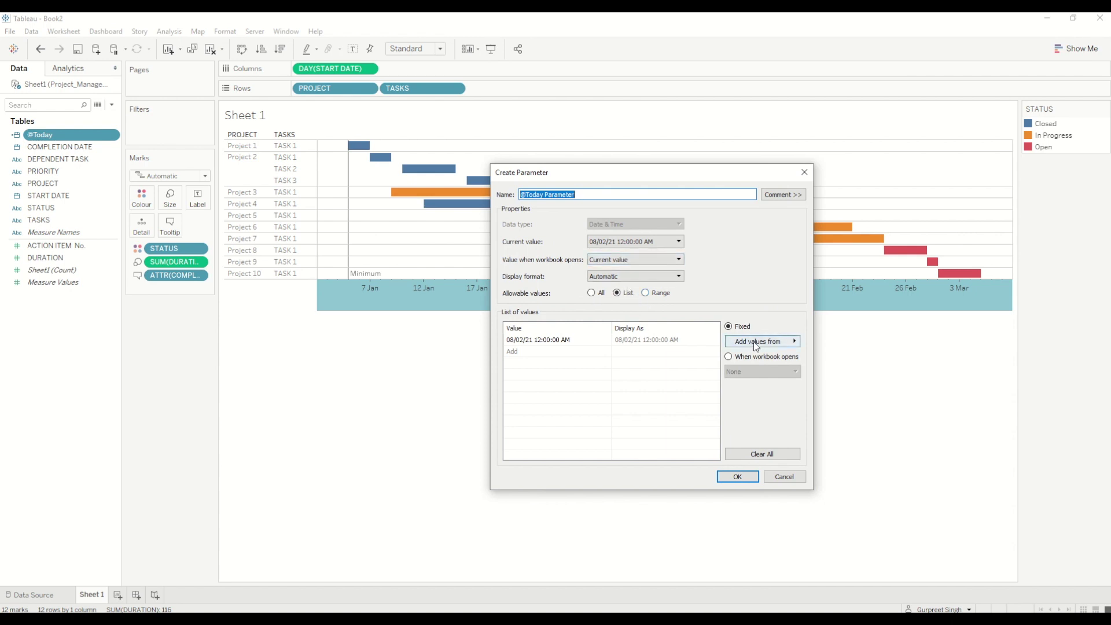
{"action": "left_click", "coordinate": [717, 339]}
{"action": "left_click", "coordinate": [716, 339]}
{"action": "left_click", "coordinate": [759, 342]}
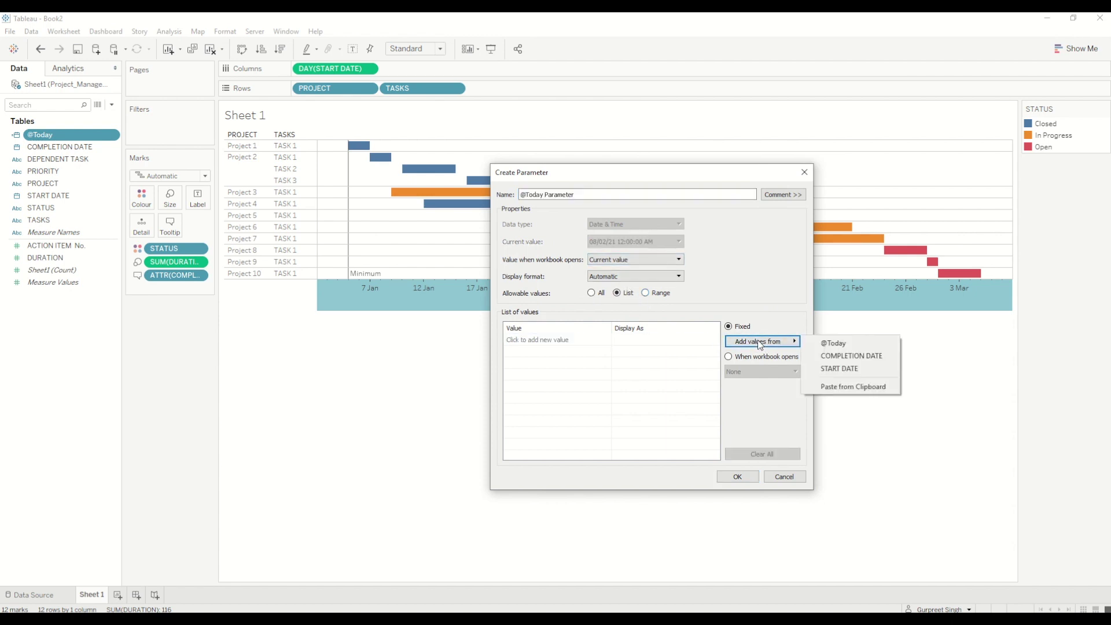
{"action": "left_click", "coordinate": [835, 343]}
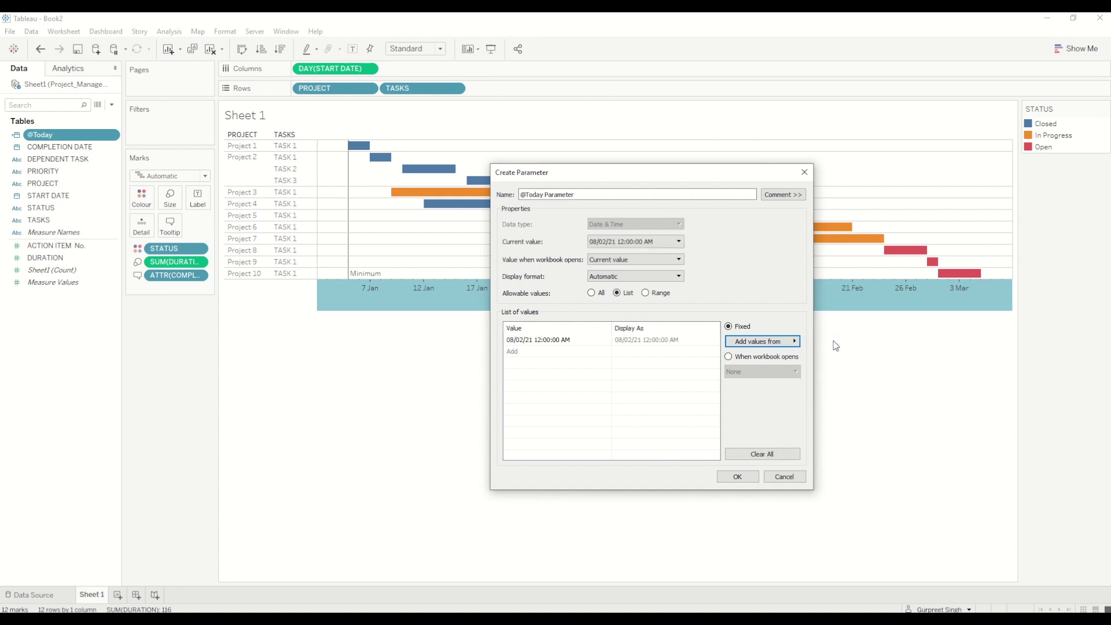
{"action": "left_click", "coordinate": [674, 258]}
{"action": "left_click", "coordinate": [636, 292]}
{"action": "left_click", "coordinate": [679, 242]}
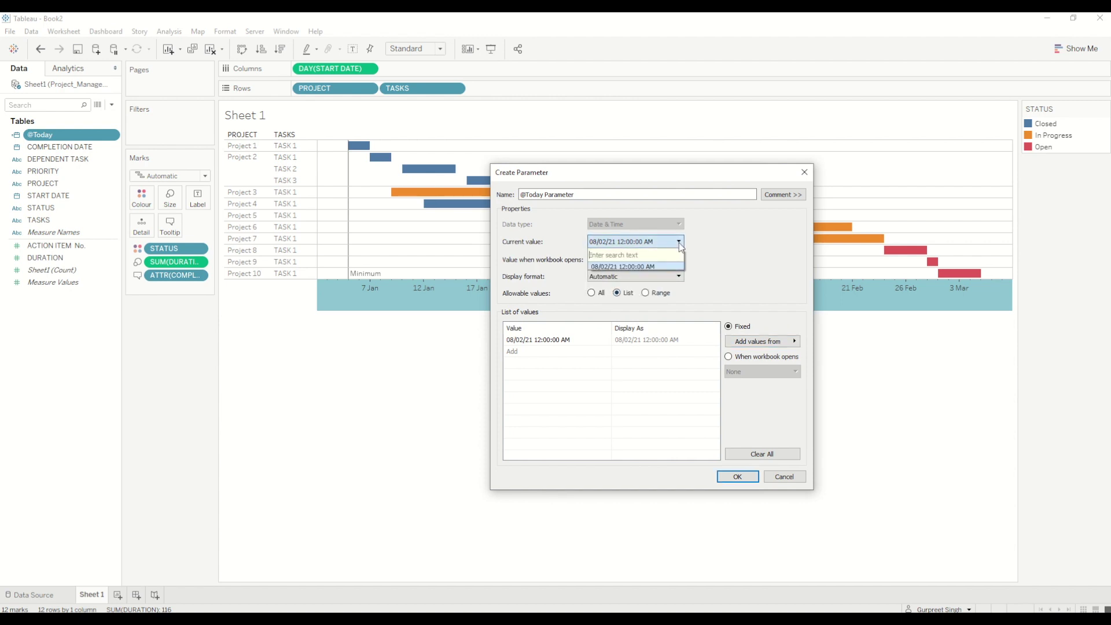
{"action": "left_click", "coordinate": [680, 243]}
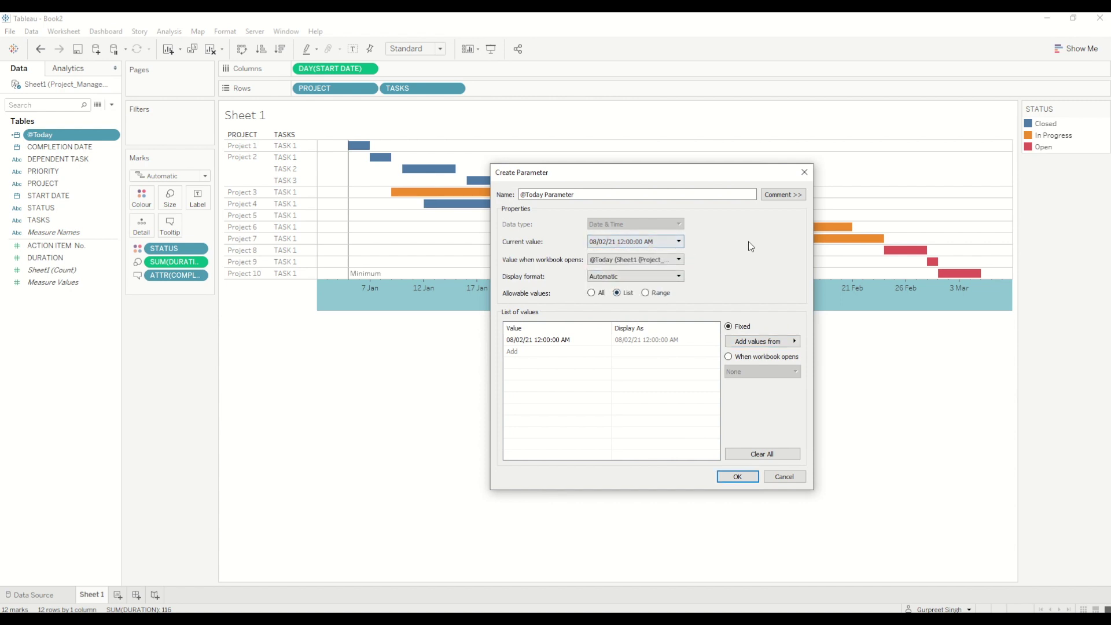
{"action": "left_click", "coordinate": [752, 480]}
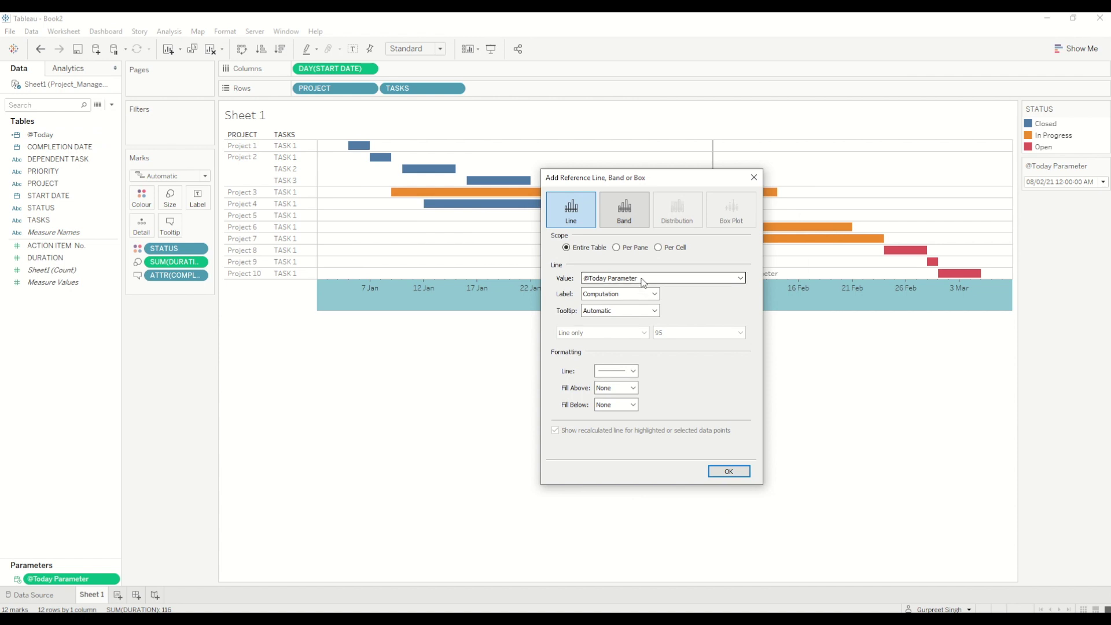
Step: Label the reference line with its Value, give it a dotted line style and apply it to the chart
{"action": "left_click", "coordinate": [619, 312]}
{"action": "left_click", "coordinate": [633, 374]}
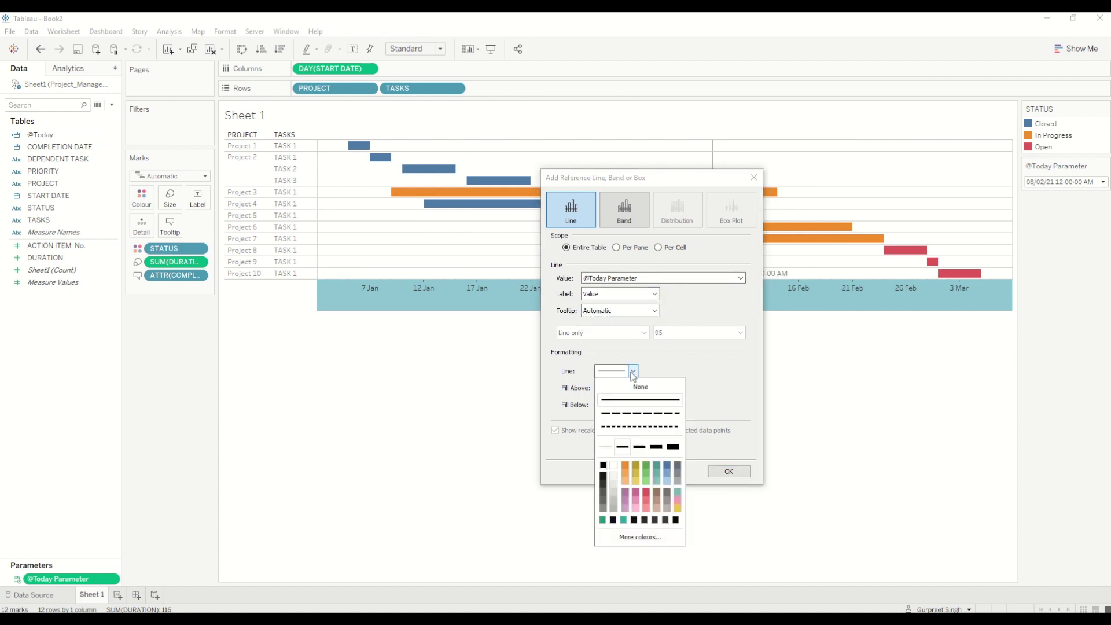
{"action": "left_click", "coordinate": [630, 427]}
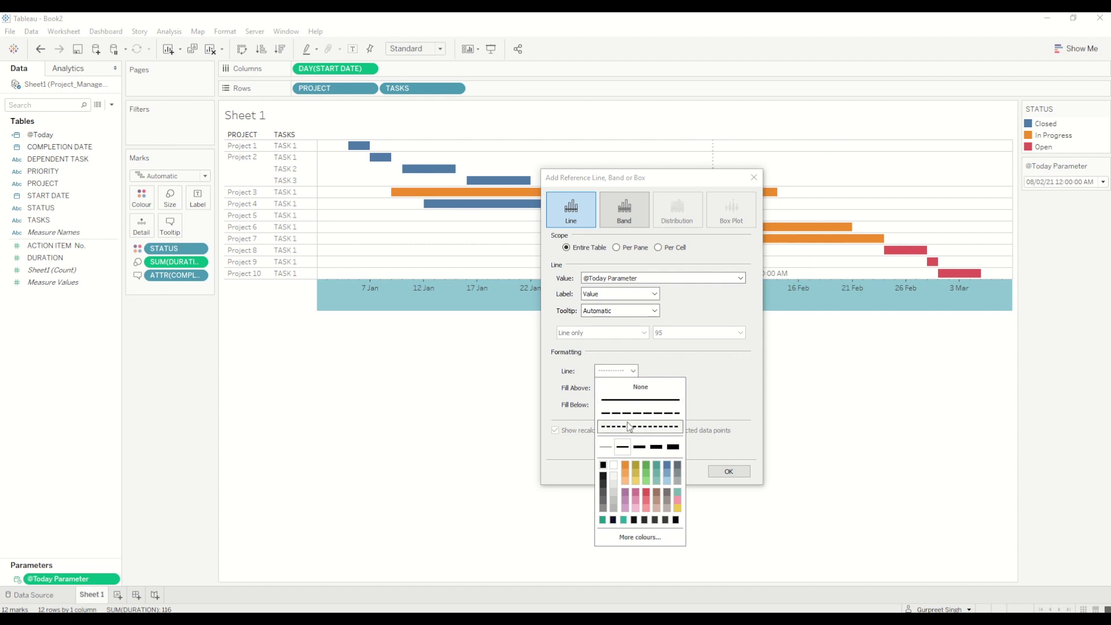
{"action": "left_click", "coordinate": [729, 471]}
{"action": "left_click", "coordinate": [729, 471]}
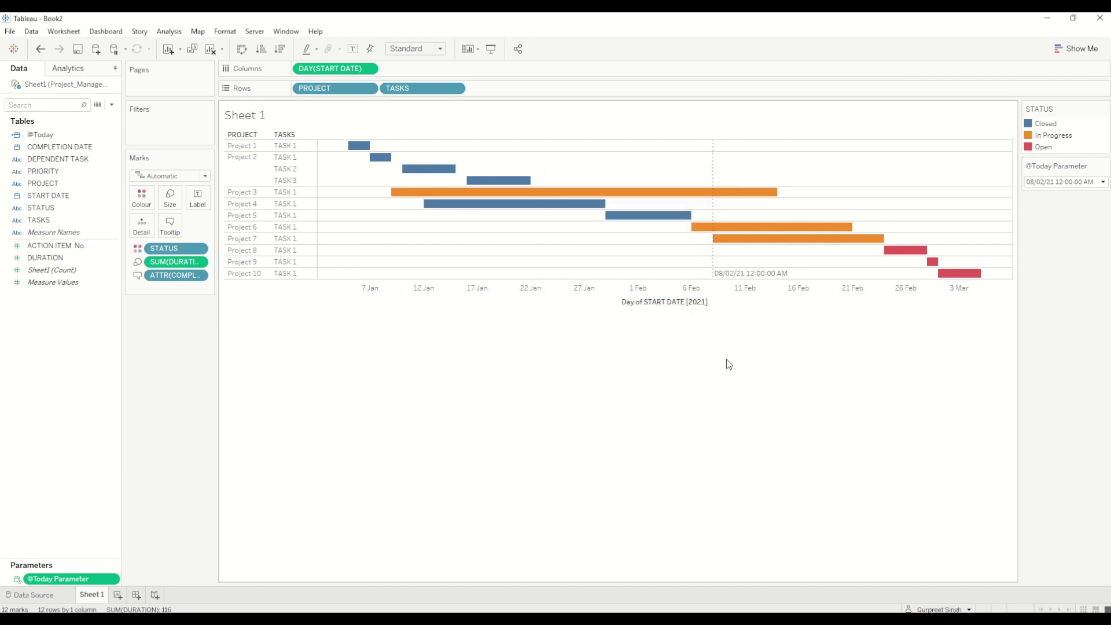
{"action": "mouse_move", "coordinate": [738, 280]}
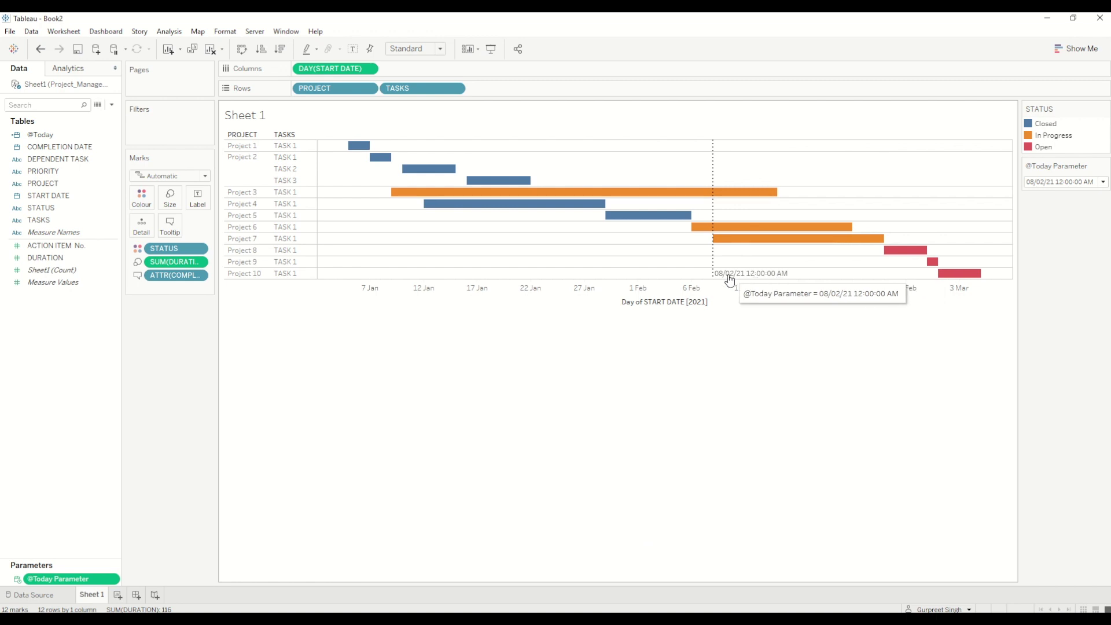
{"action": "left_click", "coordinate": [1106, 168]}
{"action": "left_click", "coordinate": [1059, 177]}
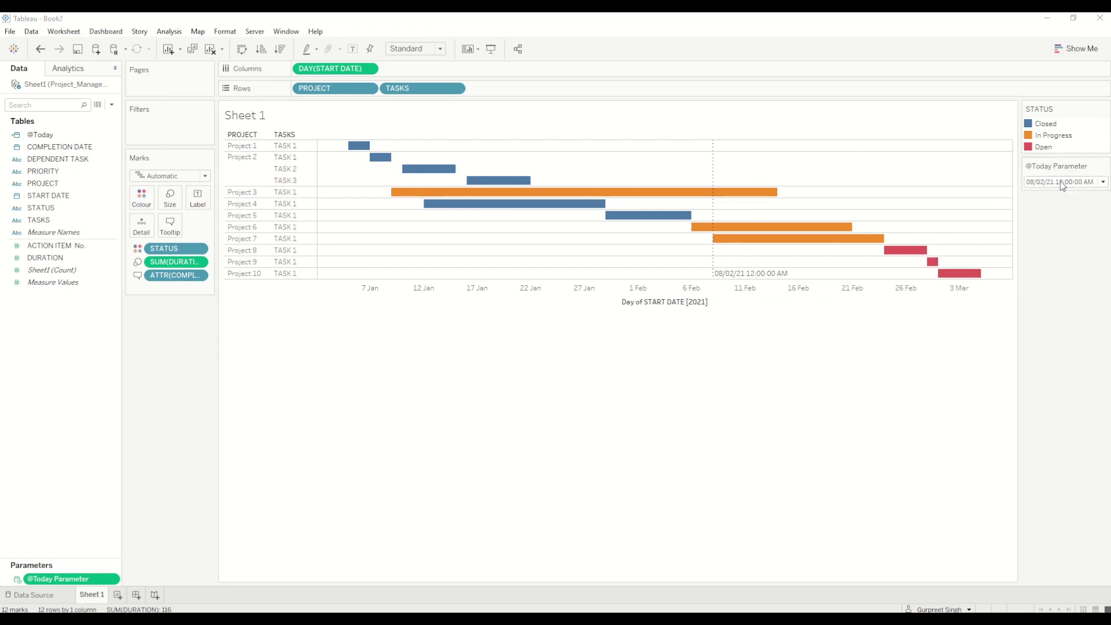
{"action": "left_click", "coordinate": [567, 209]}
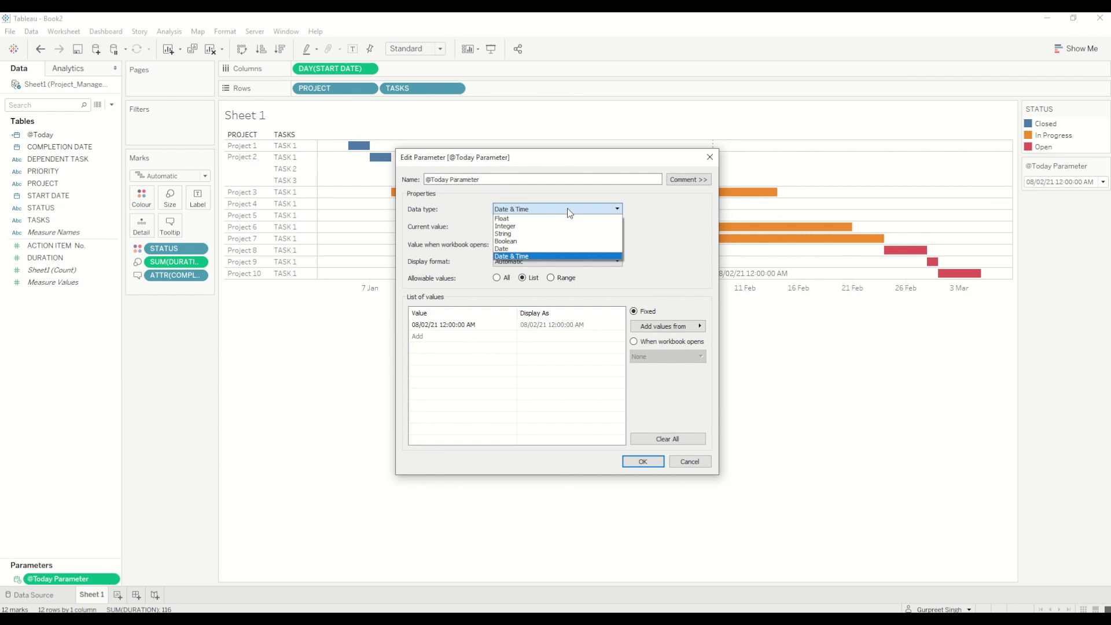
{"action": "left_click", "coordinate": [533, 247]}
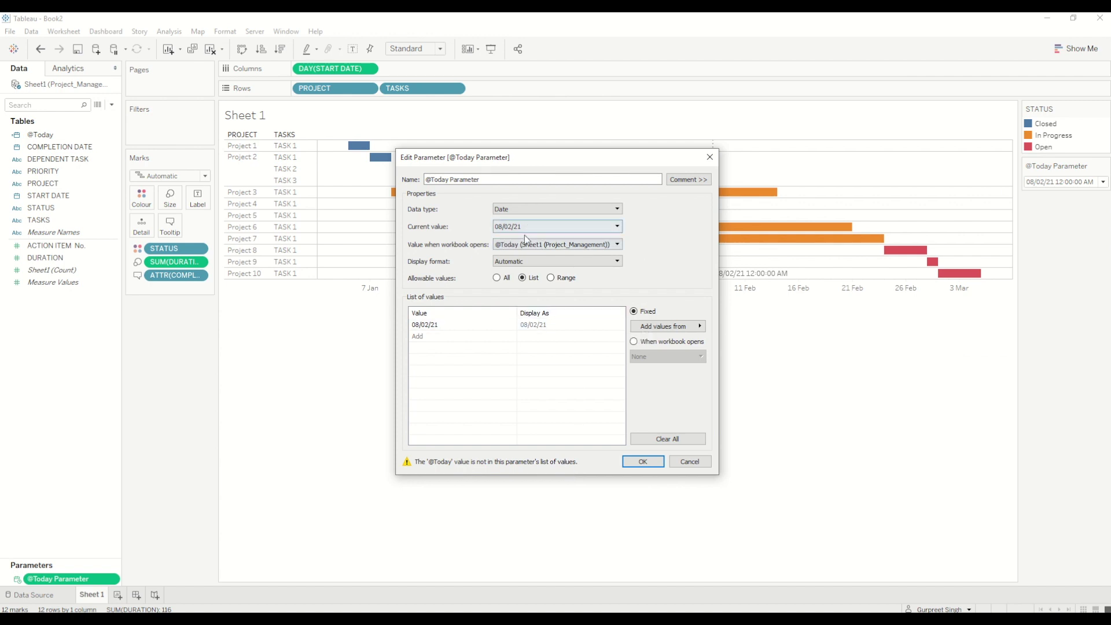
{"action": "left_click", "coordinate": [620, 325]}
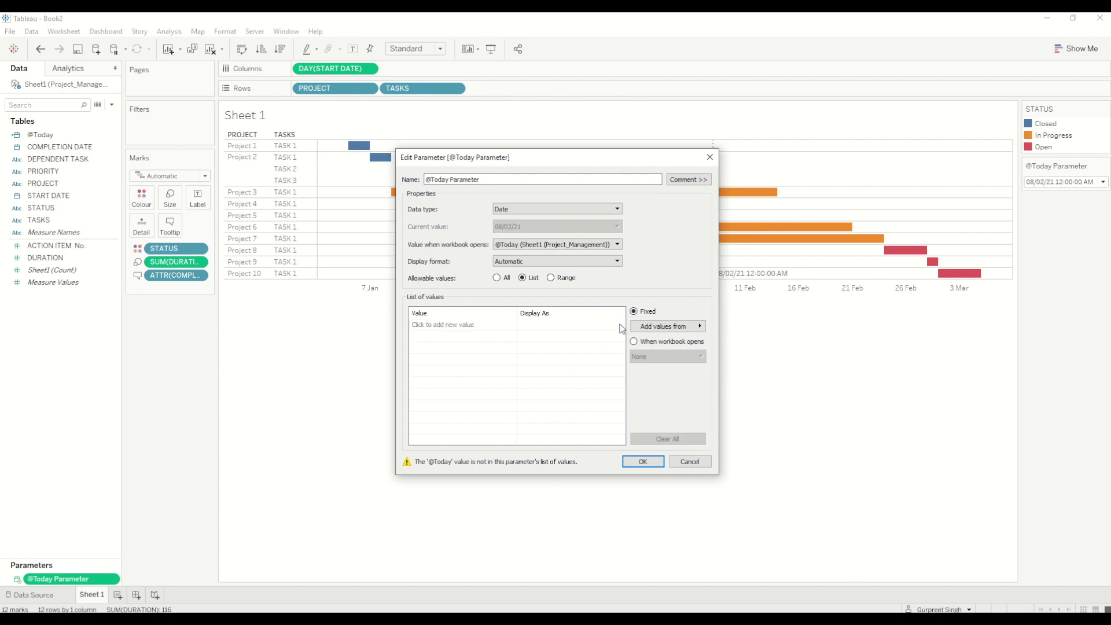
{"action": "left_click", "coordinate": [704, 325]}
{"action": "left_click", "coordinate": [746, 327]}
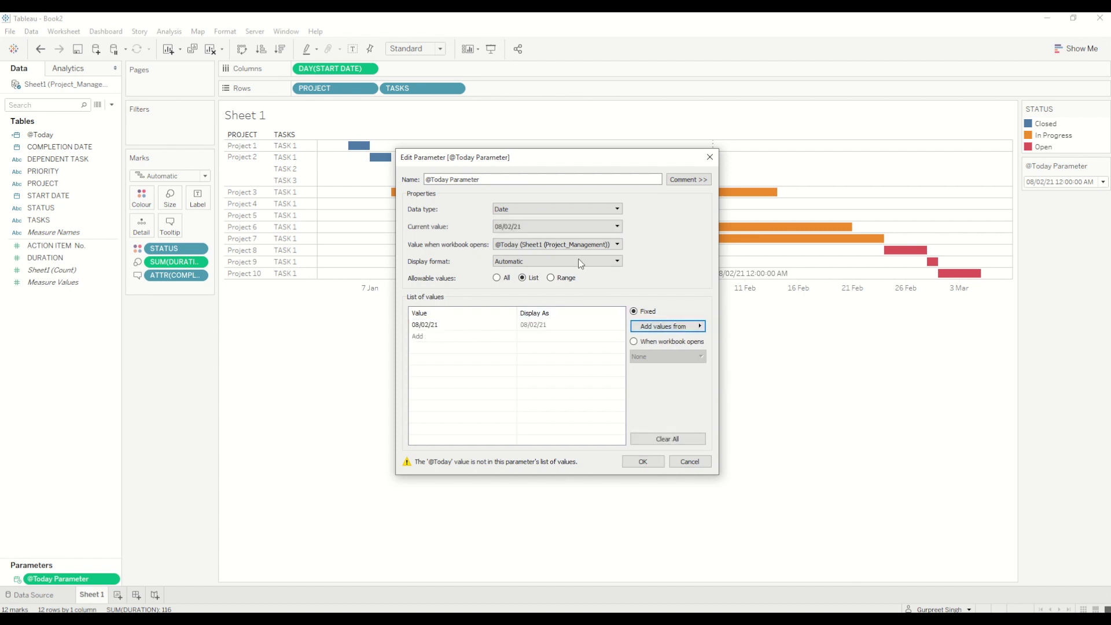
{"action": "left_click", "coordinate": [560, 249]}
{"action": "left_click", "coordinate": [534, 272]}
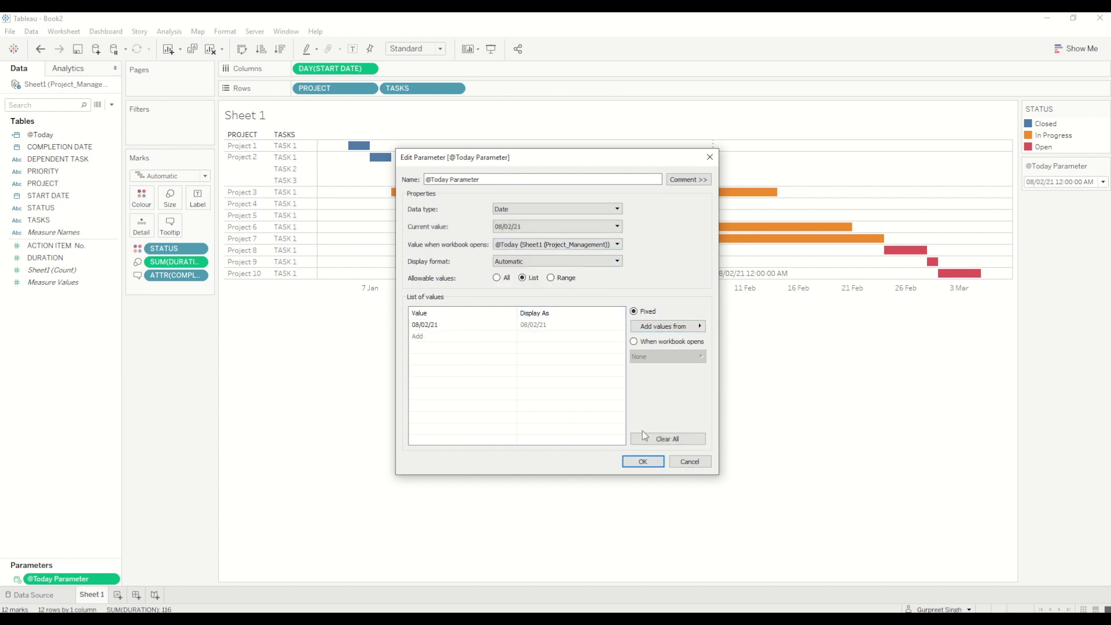
{"action": "left_click", "coordinate": [642, 461]}
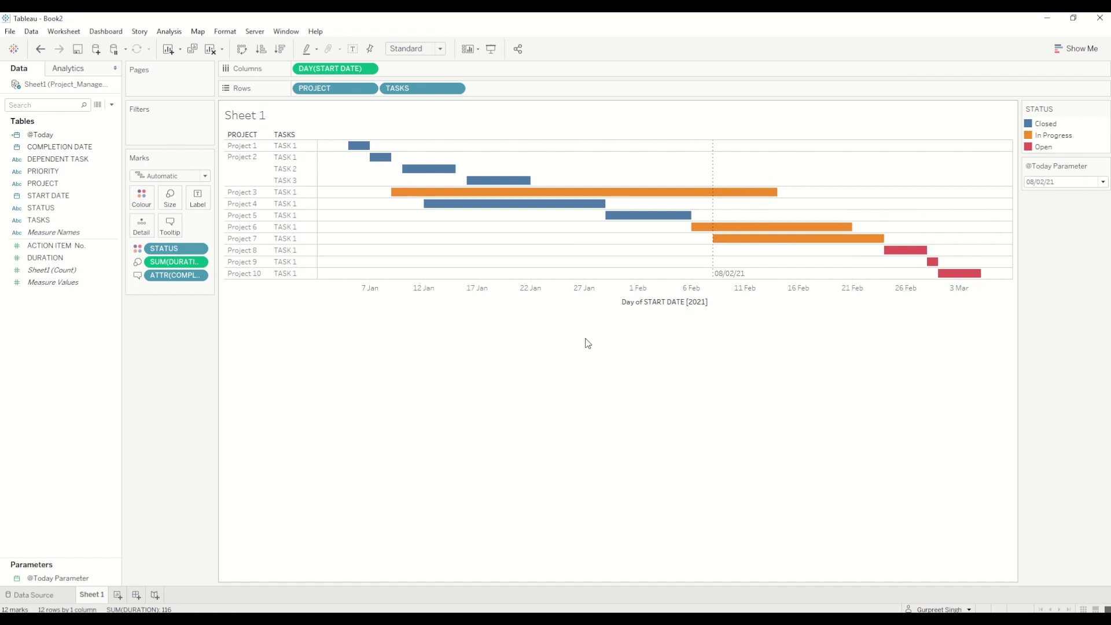
Step: Add a new worksheet and place STATUS on Rows
{"action": "left_click", "coordinate": [118, 594]}
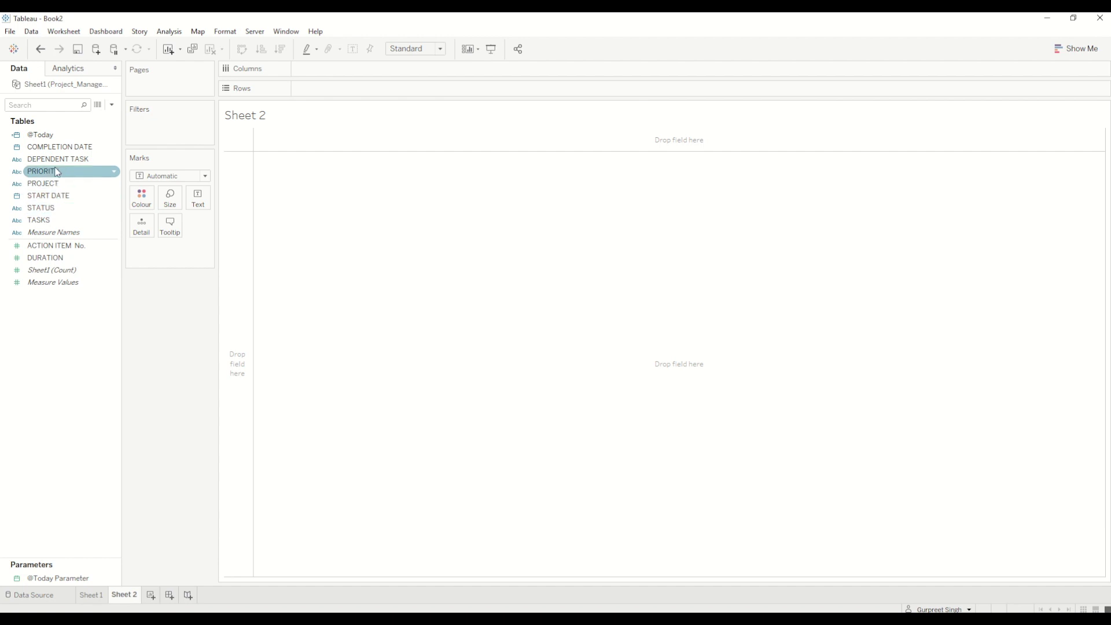
{"action": "left_click", "coordinate": [56, 211]}
{"action": "left_click_drag", "start_coordinate": [56, 211], "coordinate": [324, 90]}
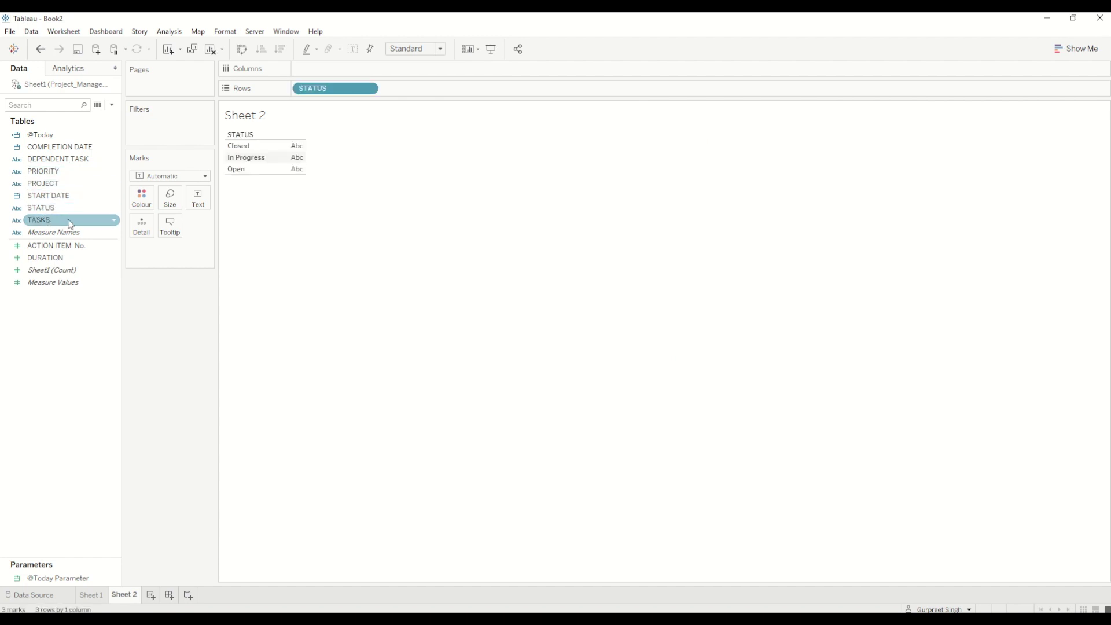
Step: Add PROJECT to Rows beside STATUS and convert it to a Count measure
{"action": "left_click", "coordinate": [52, 186]}
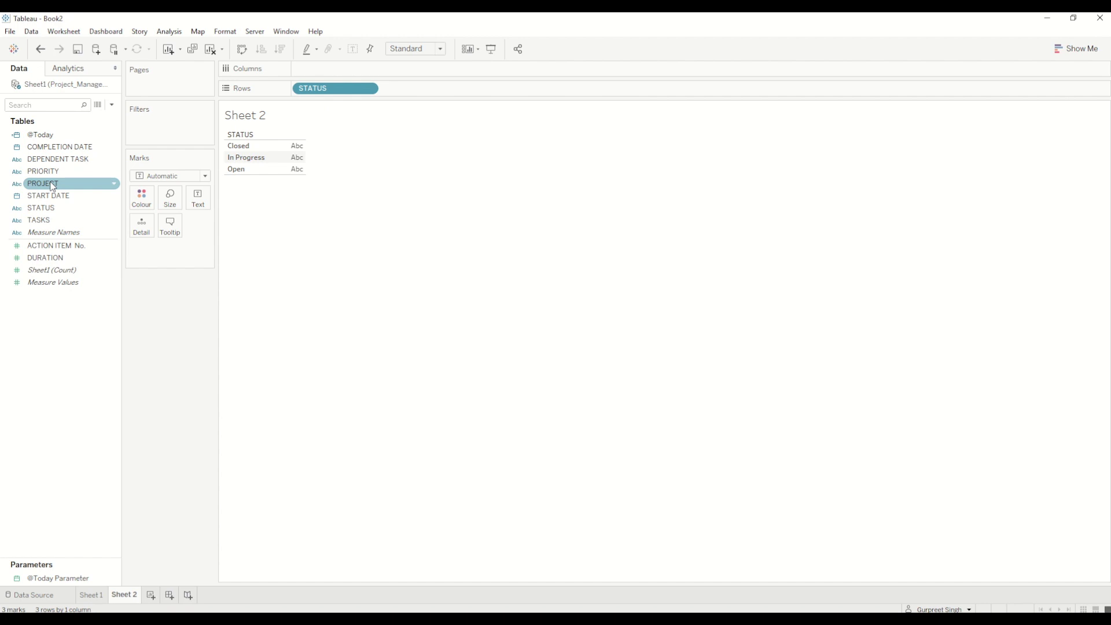
{"action": "left_click_drag", "start_coordinate": [53, 185], "coordinate": [289, 160]}
{"action": "left_click", "coordinate": [455, 88]}
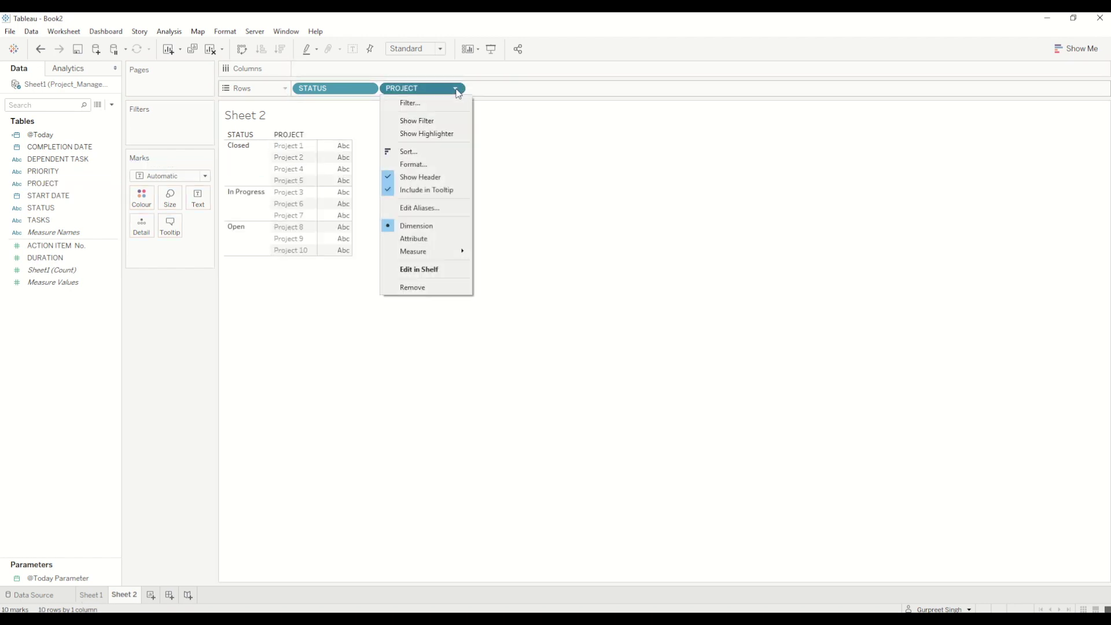
{"action": "mouse_move", "coordinate": [427, 251]}
{"action": "left_click", "coordinate": [498, 277]}
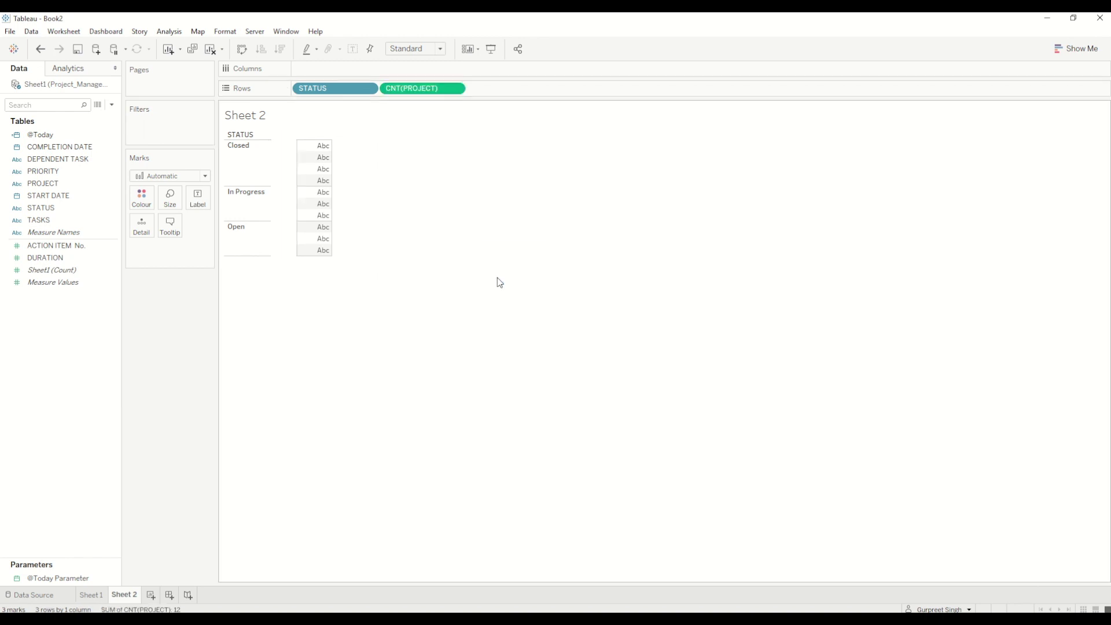
Step: Display the project count per status as horizontal bars and colour the bars by STATUS
{"action": "left_click", "coordinate": [1079, 49]}
{"action": "left_click", "coordinate": [1018, 135]}
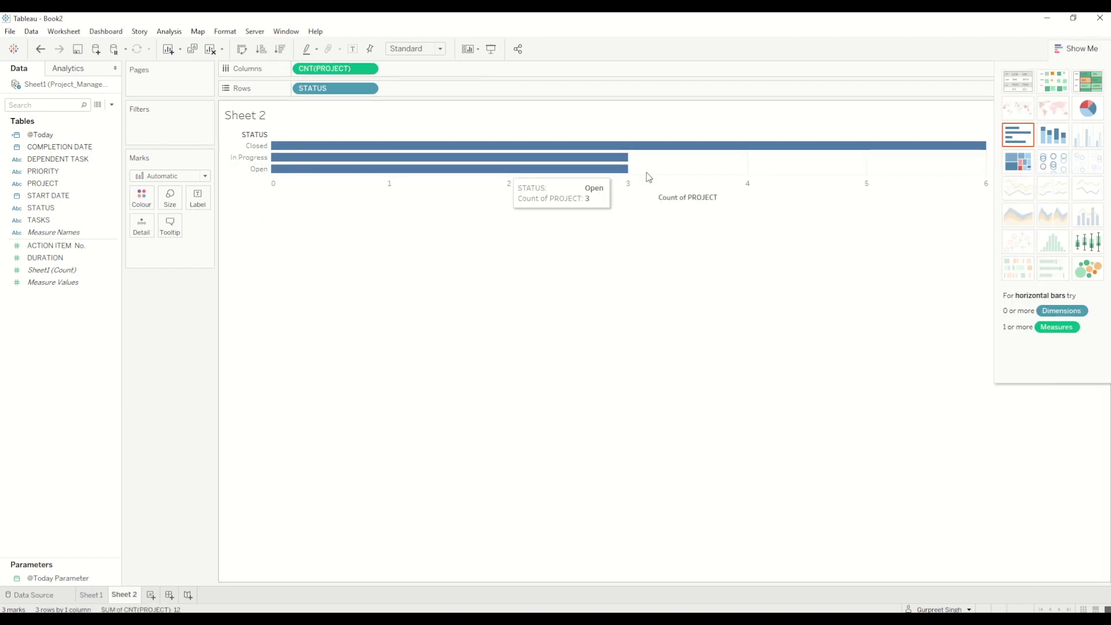
{"action": "left_click", "coordinate": [1081, 51]}
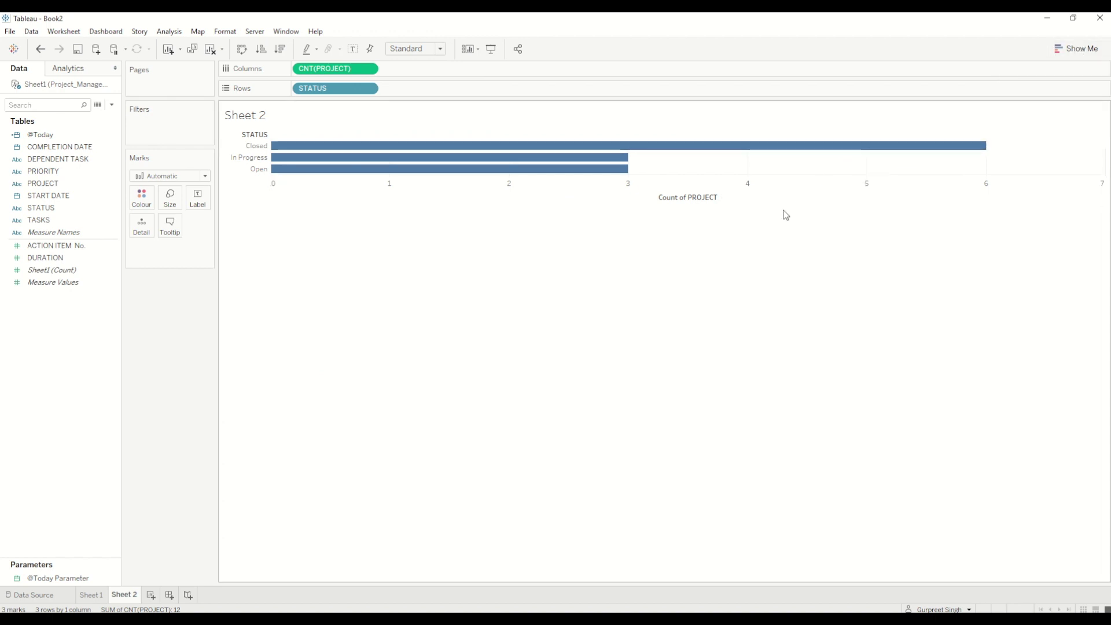
{"action": "mouse_move", "coordinate": [285, 177]}
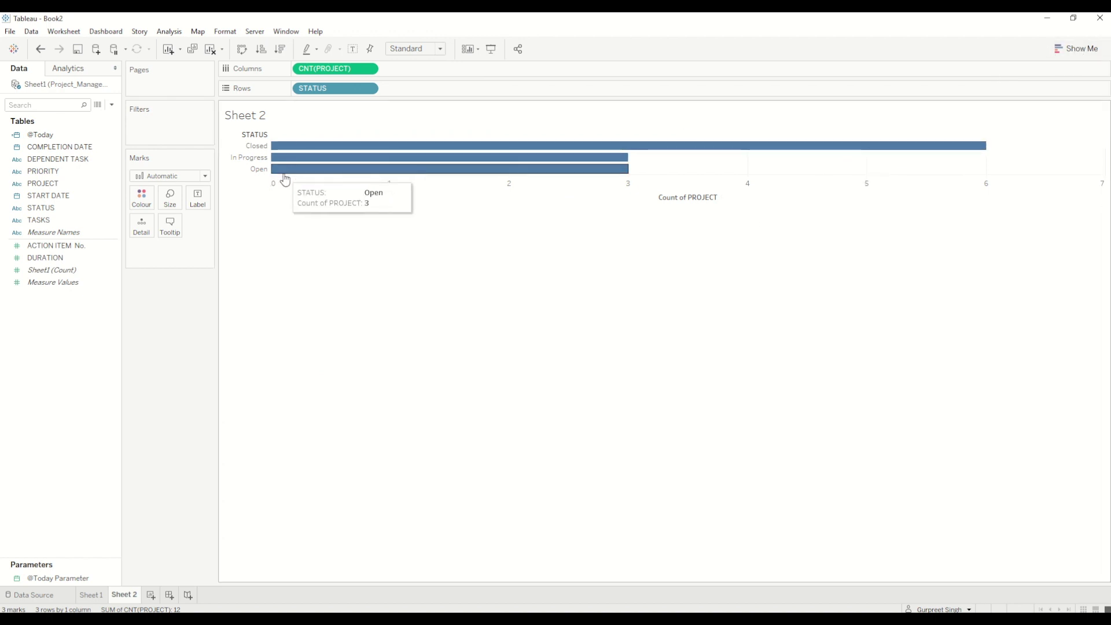
{"action": "left_click_drag", "start_coordinate": [51, 210], "coordinate": [138, 203]}
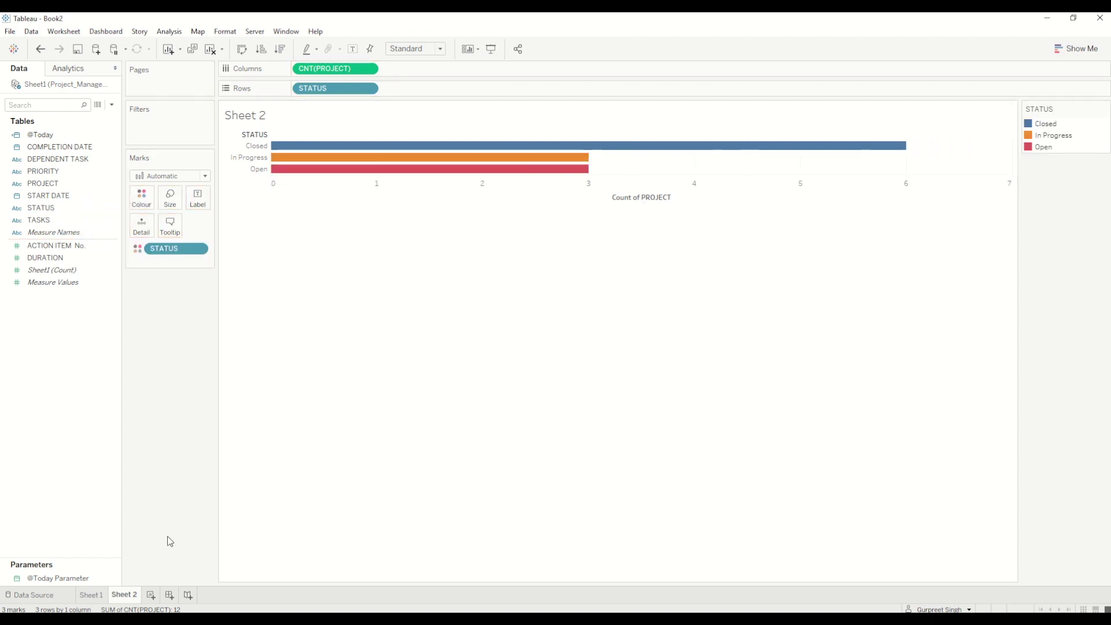
Step: Duplicate the status sheet and replace STATUS with PRIORITY on the copy's Rows
{"action": "right_click", "coordinate": [124, 595]}
{"action": "left_click", "coordinate": [162, 481]}
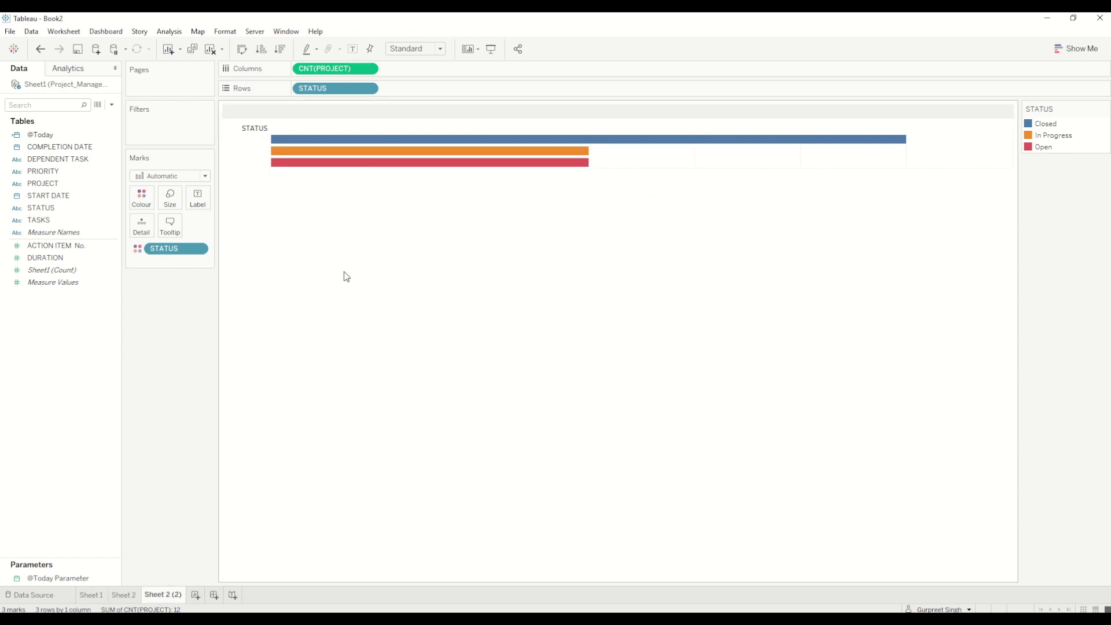
{"action": "left_click_drag", "start_coordinate": [47, 172], "coordinate": [328, 90]}
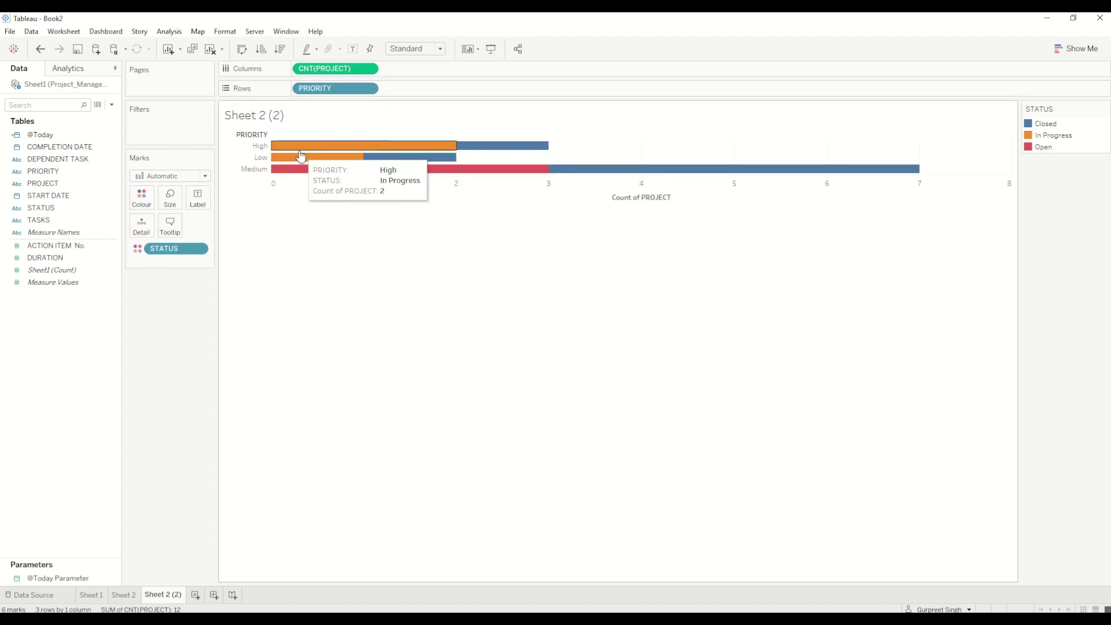
Step: Hide the Count of PROJECT axis header on the priority chart and show mark labels on its bars
{"action": "right_click", "coordinate": [640, 206]}
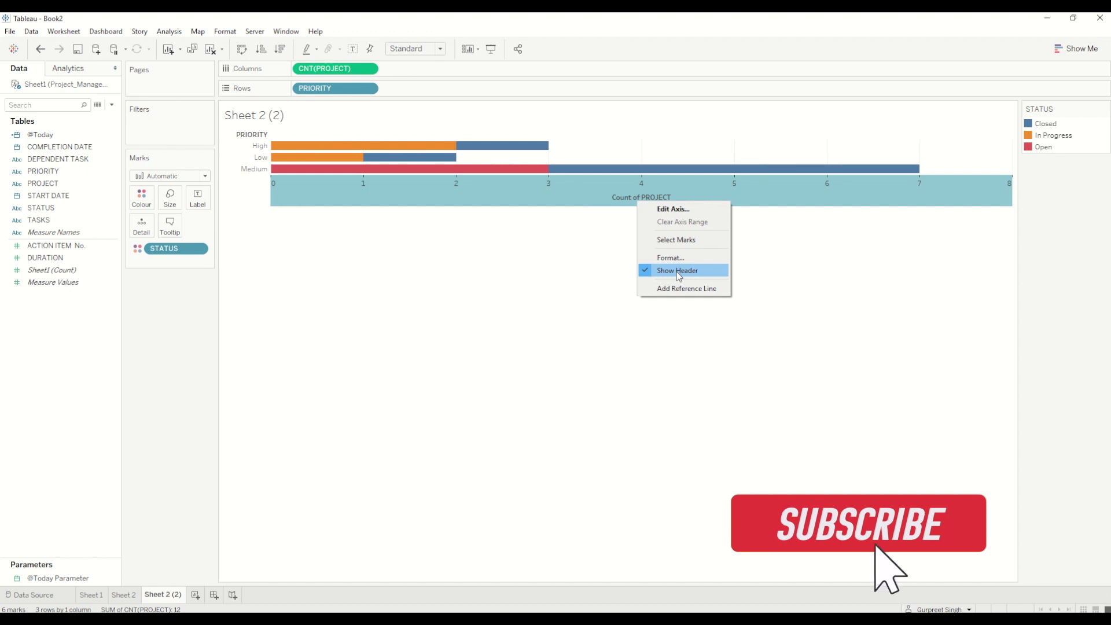
{"action": "left_click", "coordinate": [676, 270]}
{"action": "left_click", "coordinate": [207, 208]}
{"action": "left_click", "coordinate": [223, 224]}
Step: Rename the priority sheet "PRojects by Priority" and Sheet 2 "Projects by Status"
{"action": "left_click", "coordinate": [207, 475]}
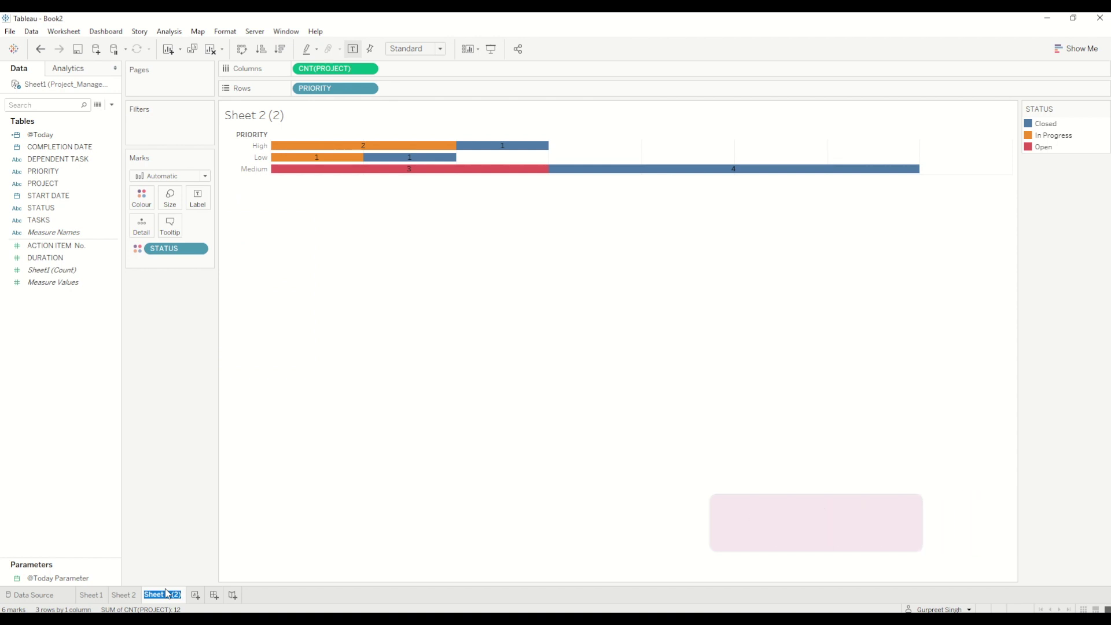
{"action": "type", "text": "by Priority"}
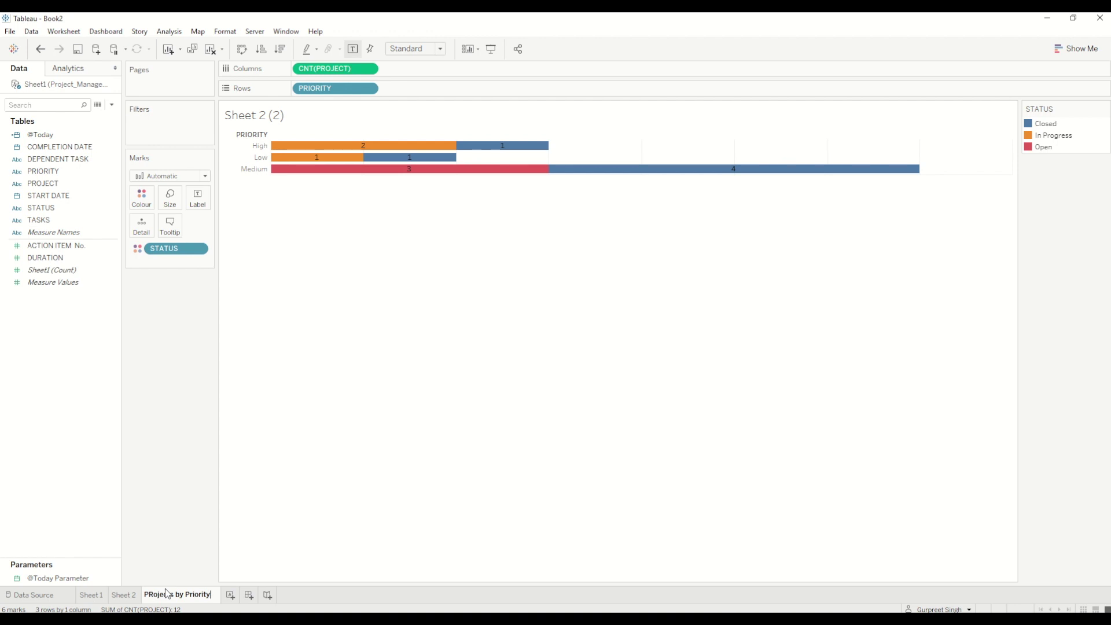
{"action": "left_click", "coordinate": [130, 599]}
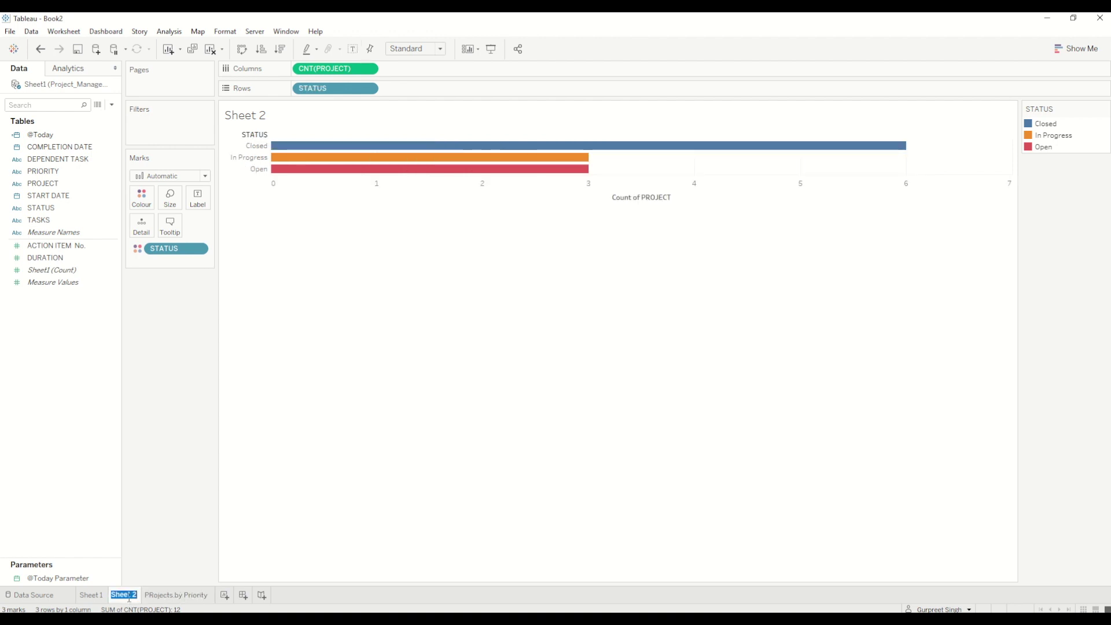
{"action": "type", "text": "Projects by St"}
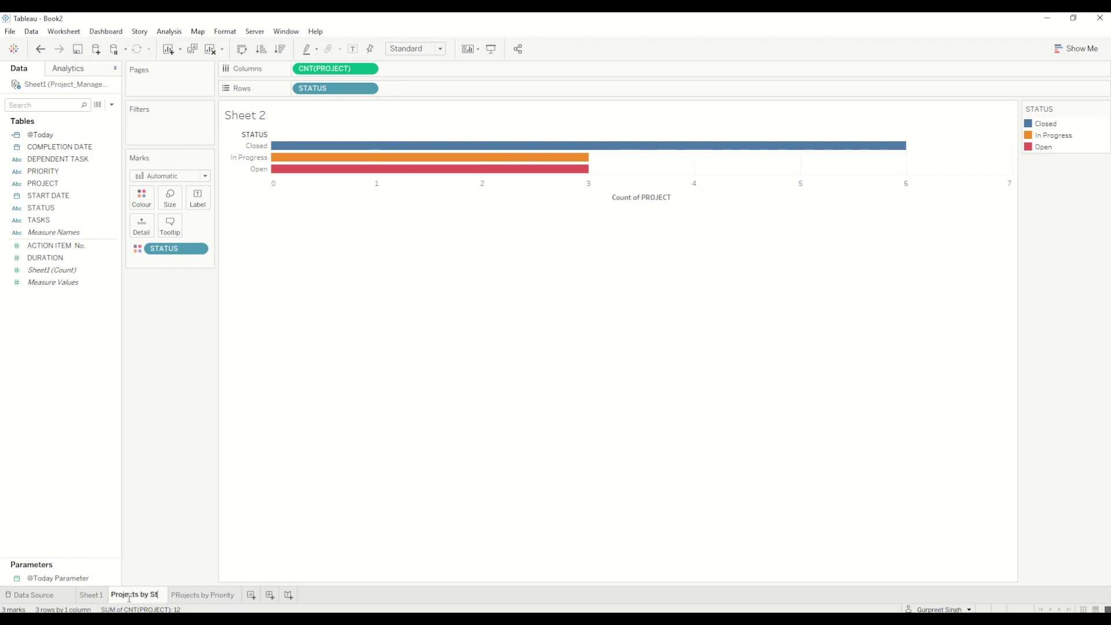
{"action": "type", "text": "atus"}
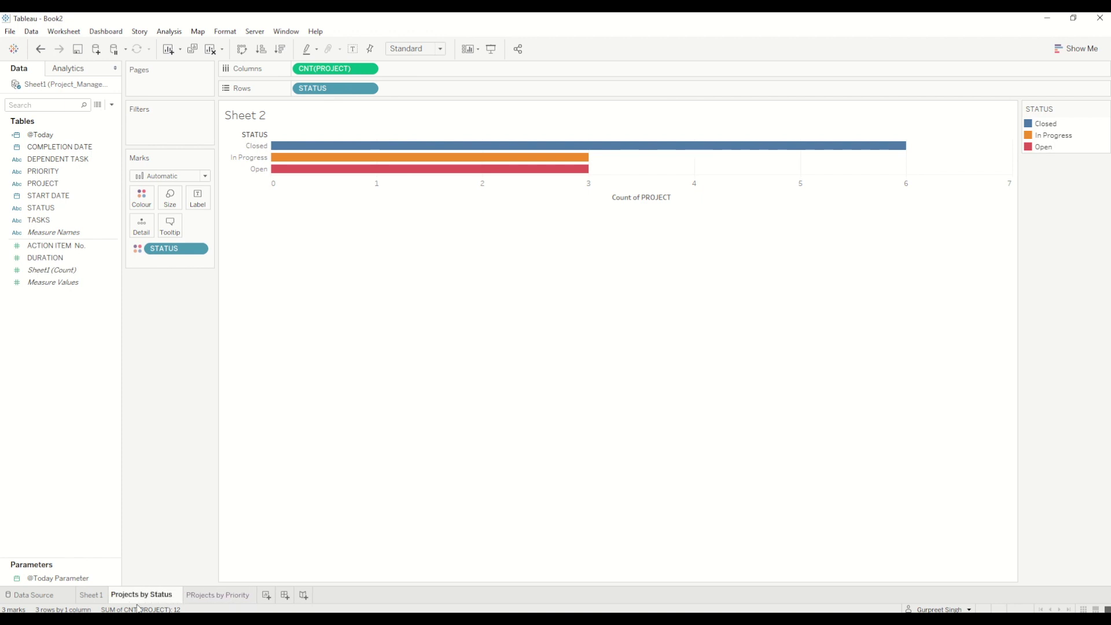
Step: Rename the Gantt chart sheet, Sheet 1, as "Timeline"
{"action": "left_click", "coordinate": [92, 595]}
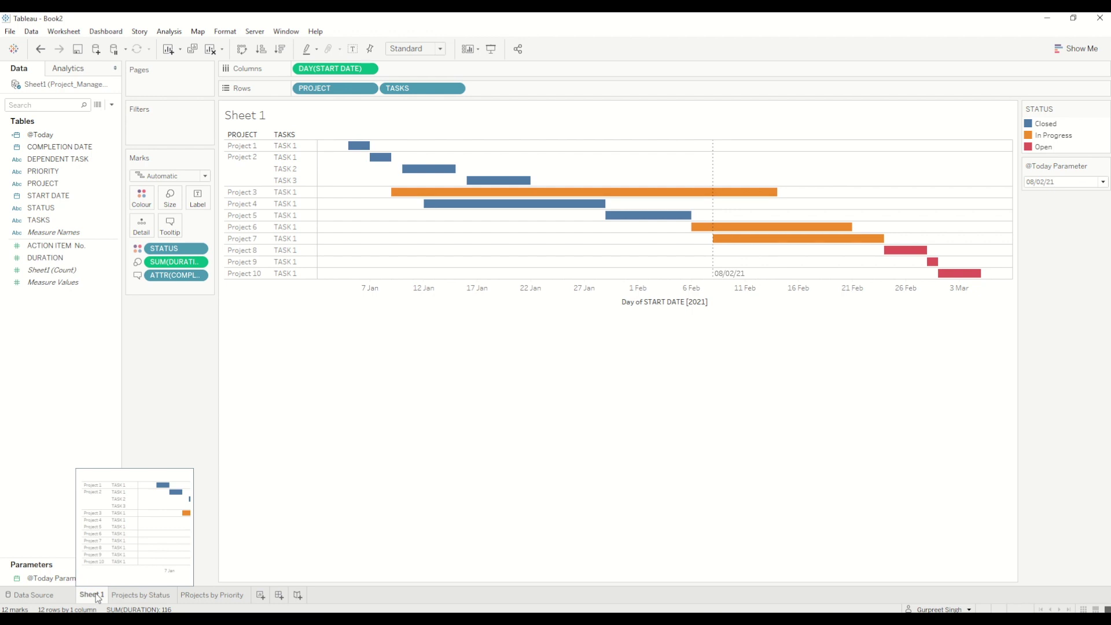
{"action": "double_click", "coordinate": [96, 595]}
{"action": "type", "text": "Timeline"}
{"action": "key", "text": "Return"}
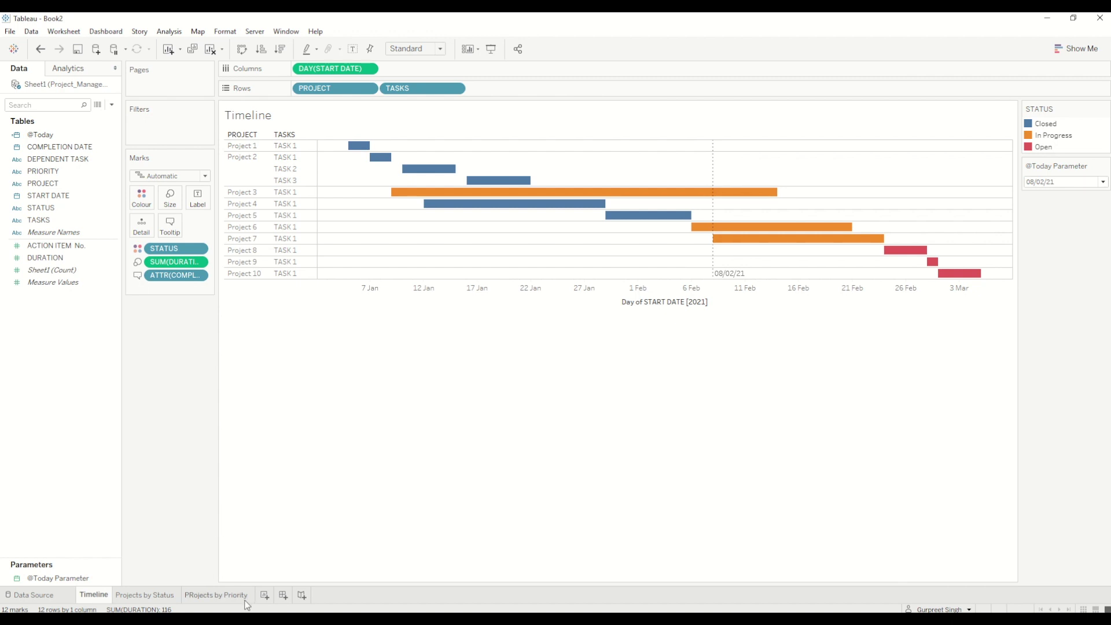
Step: Create a new dashboard, set its objects to Floating and place the Timeline sheet on it
{"action": "left_click", "coordinate": [283, 594]}
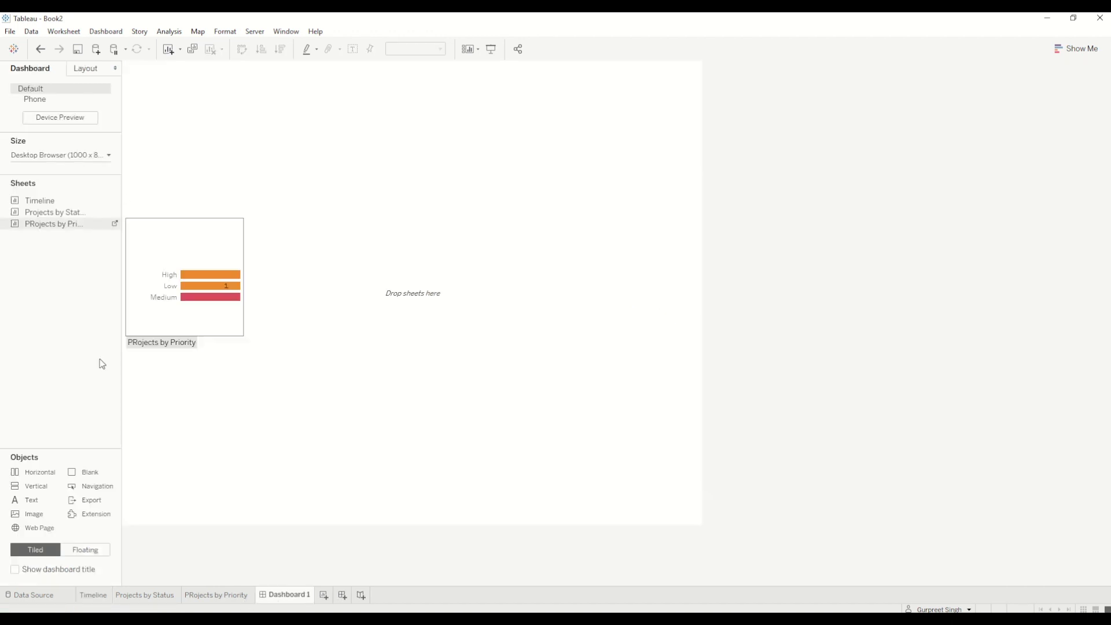
{"action": "left_click", "coordinate": [82, 552]}
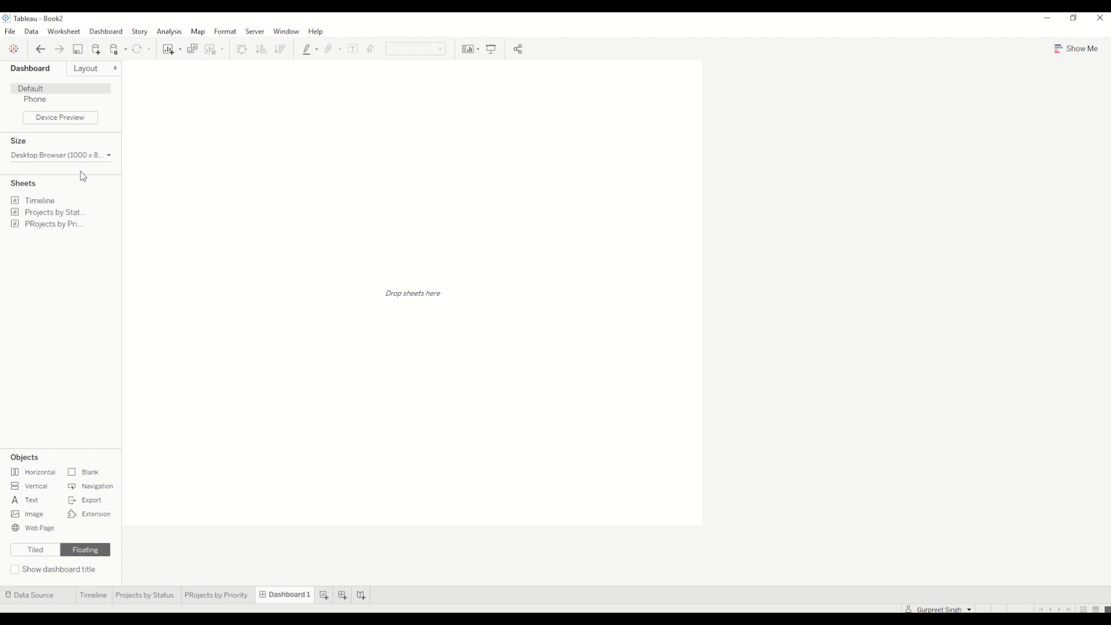
{"action": "mouse_move", "coordinate": [90, 219]}
{"action": "mouse_move", "coordinate": [57, 207]}
{"action": "left_click_drag", "start_coordinate": [56, 206], "coordinate": [139, 179]}
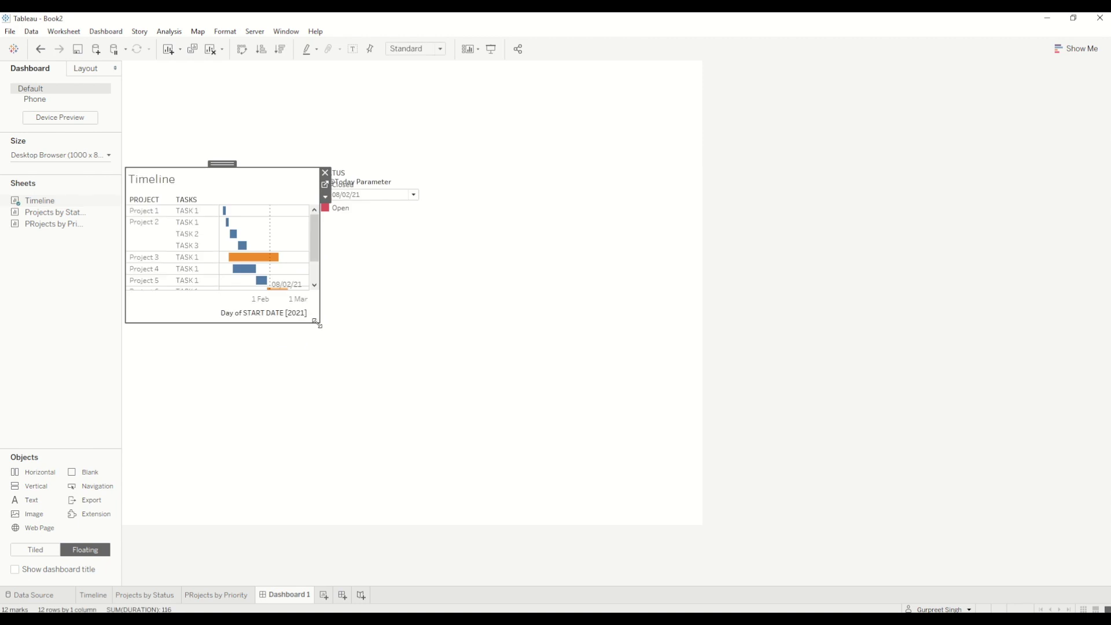
{"action": "left_click", "coordinate": [406, 189]}
{"action": "key", "text": "Delete"}
{"action": "left_click", "coordinate": [366, 178]}
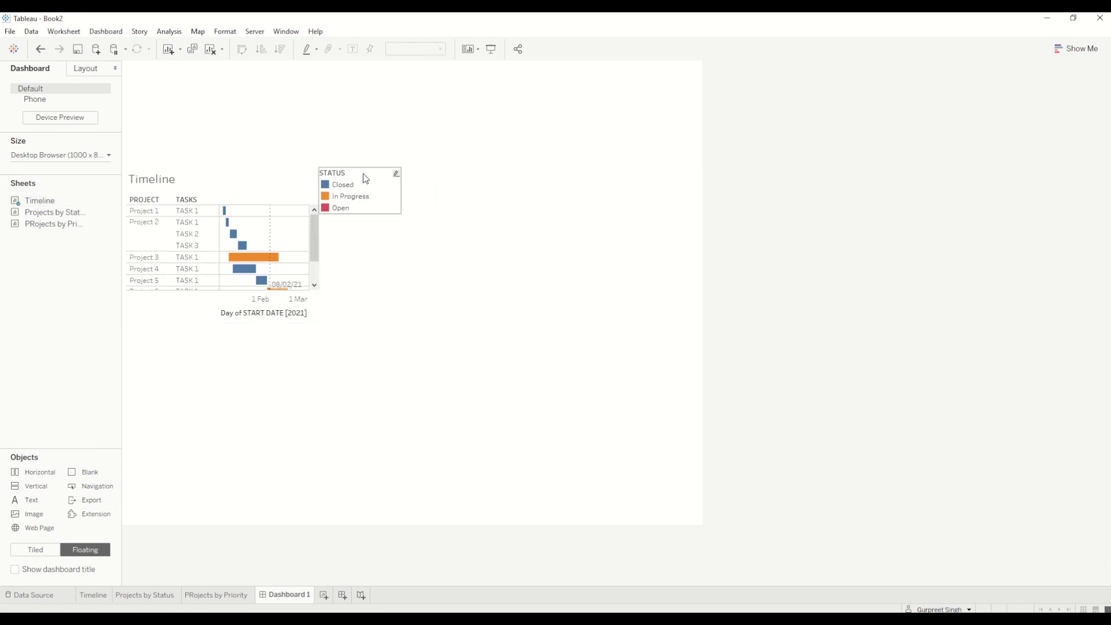
{"action": "left_click", "coordinate": [405, 173]}
Step: Enlarge the Timeline to the dashboard's lower right corner and set its fit to Entire View
{"action": "left_click", "coordinate": [318, 251]}
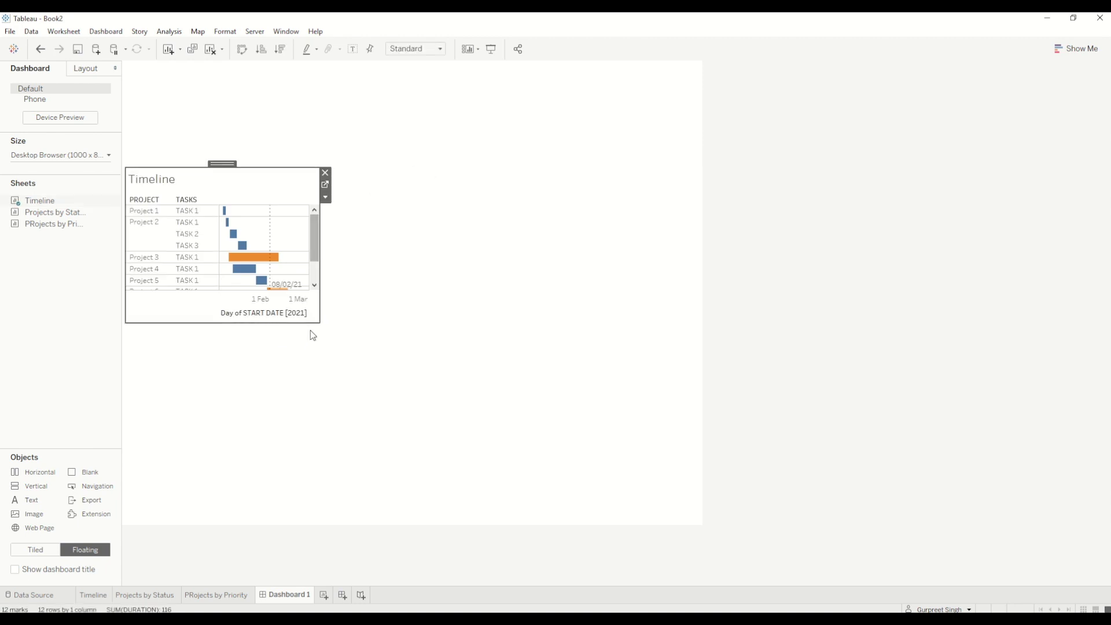
{"action": "left_click_drag", "start_coordinate": [320, 322], "coordinate": [702, 517]}
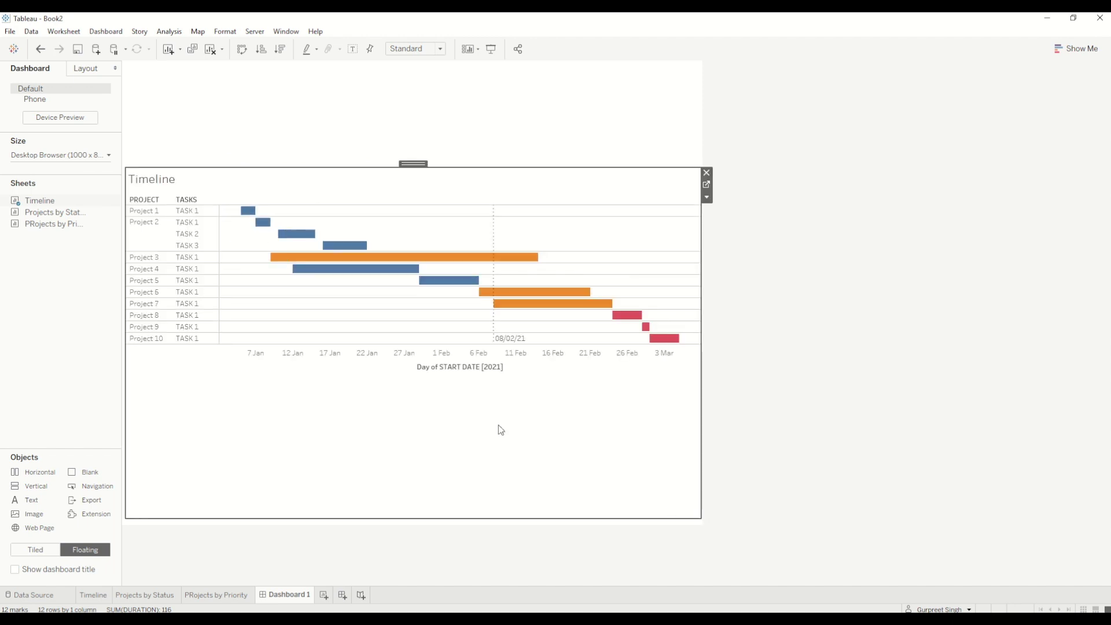
{"action": "left_click", "coordinate": [708, 198]}
{"action": "mouse_move", "coordinate": [763, 238]}
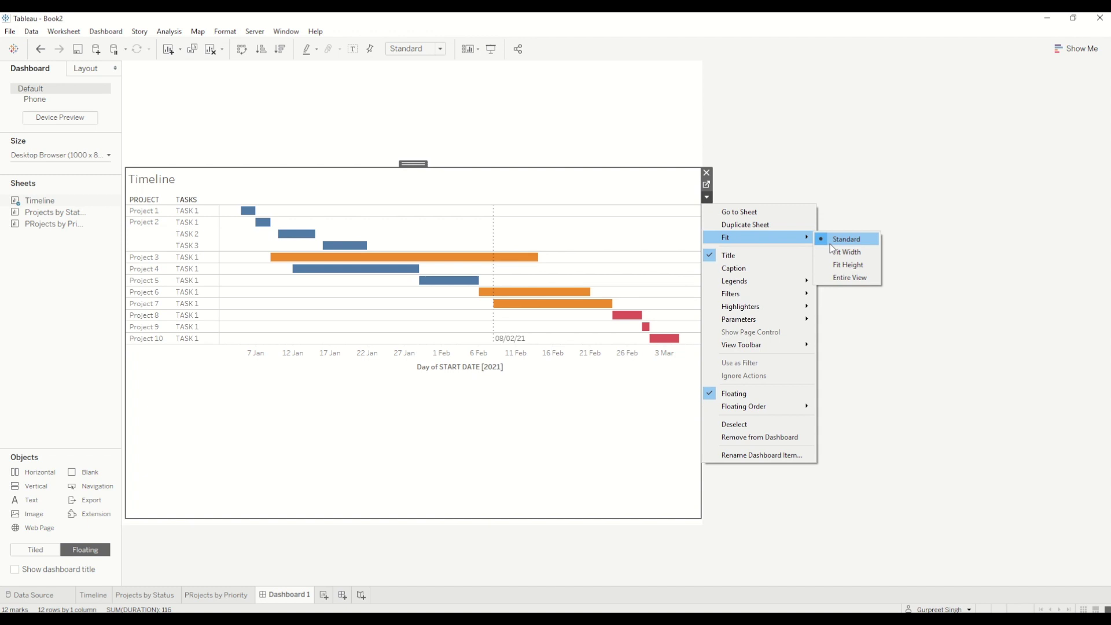
{"action": "left_click", "coordinate": [848, 279]}
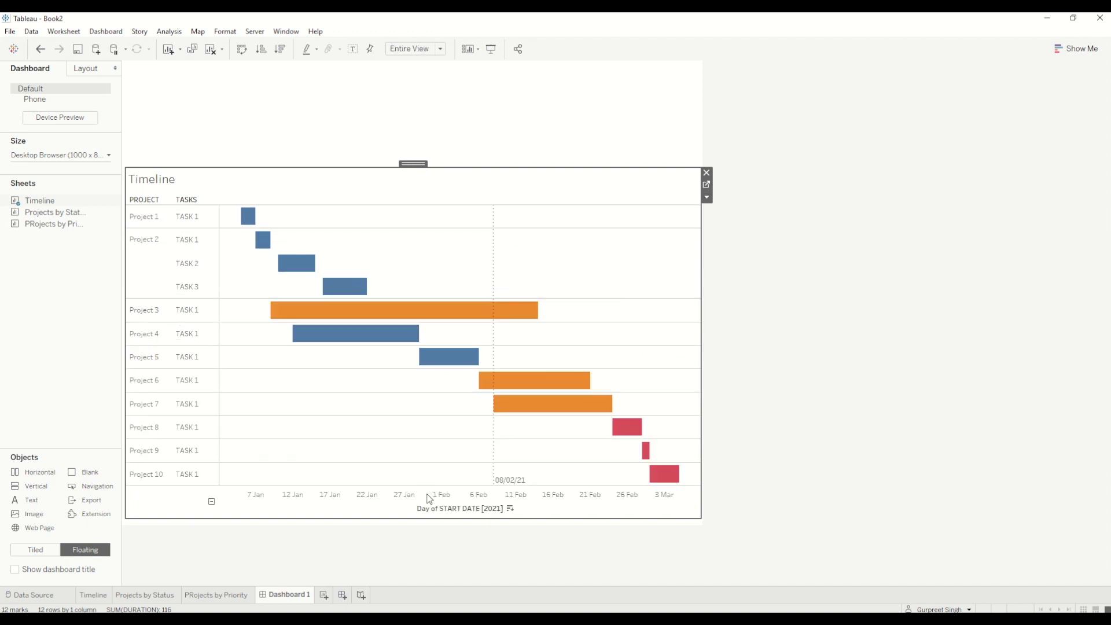
Step: Clear the title of the Timeline's START DATE axis and hide the Timeline sheet title
{"action": "right_click", "coordinate": [423, 509]}
{"action": "key", "text": "Escape"}
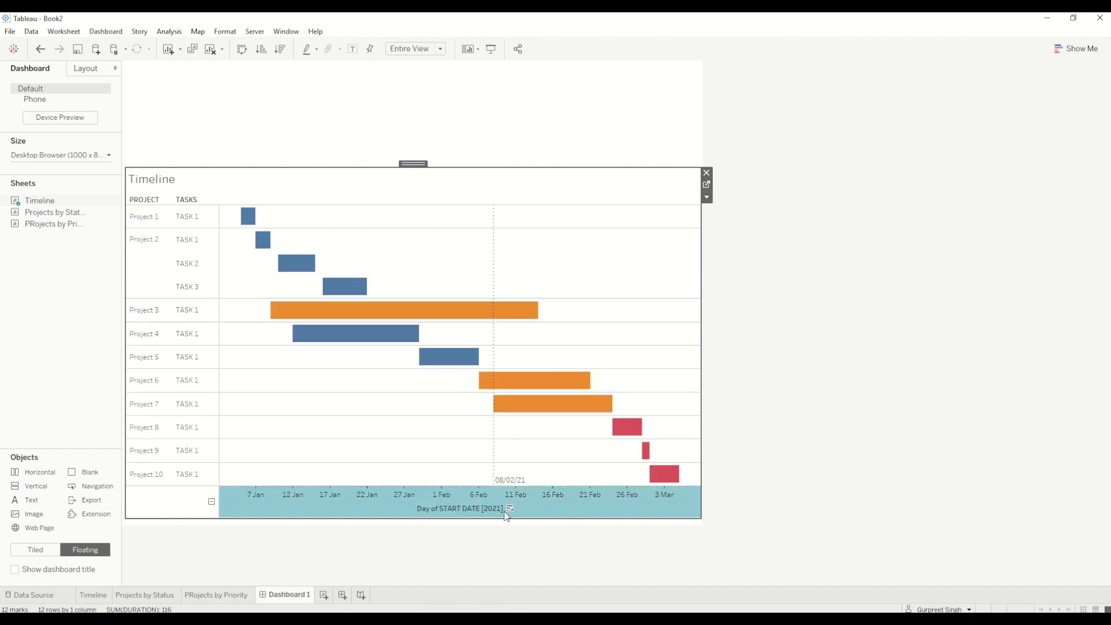
{"action": "double_click", "coordinate": [480, 512]}
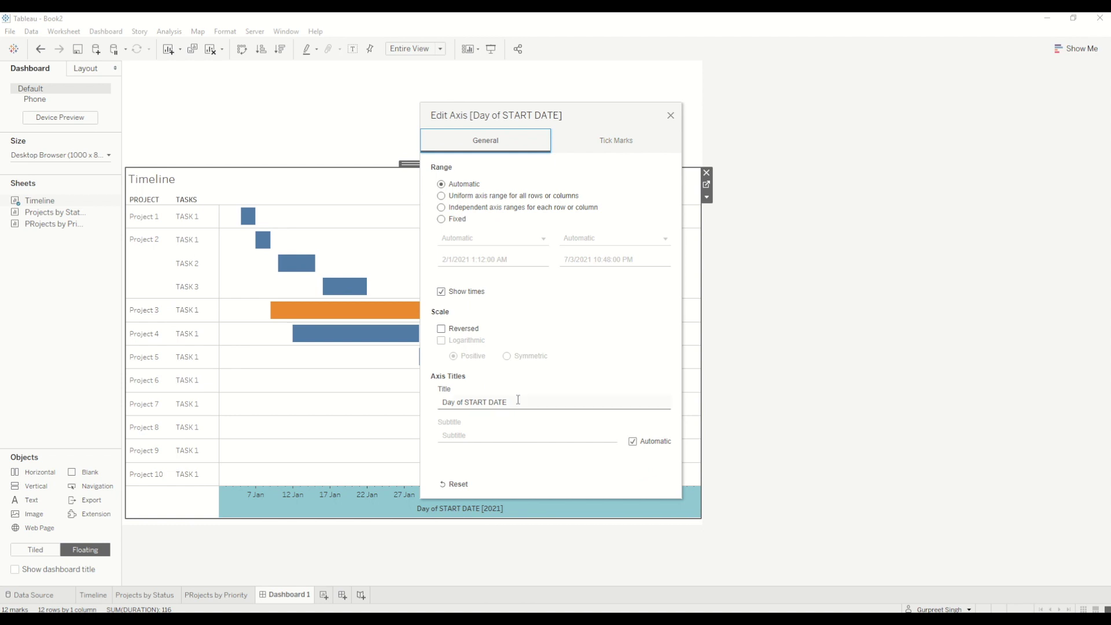
{"action": "left_click_drag", "start_coordinate": [518, 399], "coordinate": [441, 397]}
{"action": "key", "text": "BackSpace"}
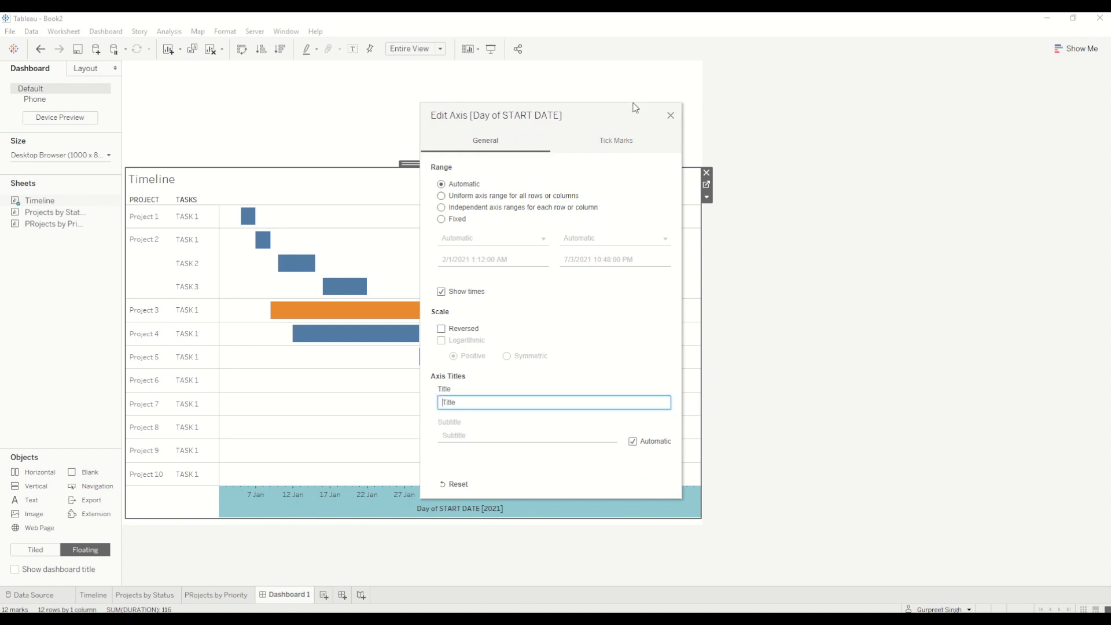
{"action": "left_click", "coordinate": [672, 117]}
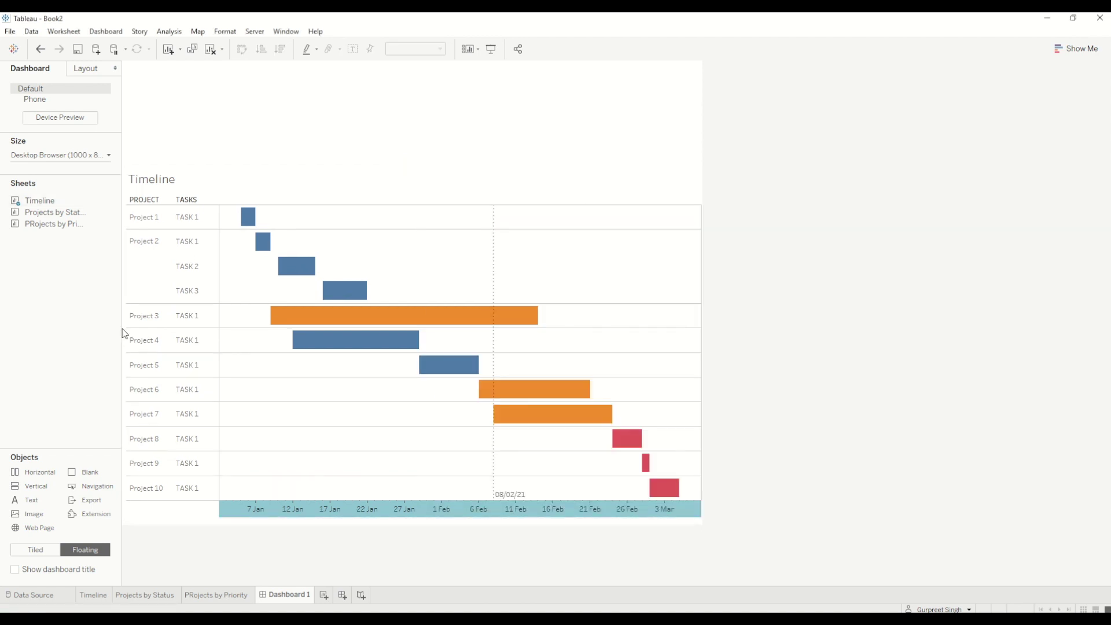
{"action": "right_click", "coordinate": [145, 187]}
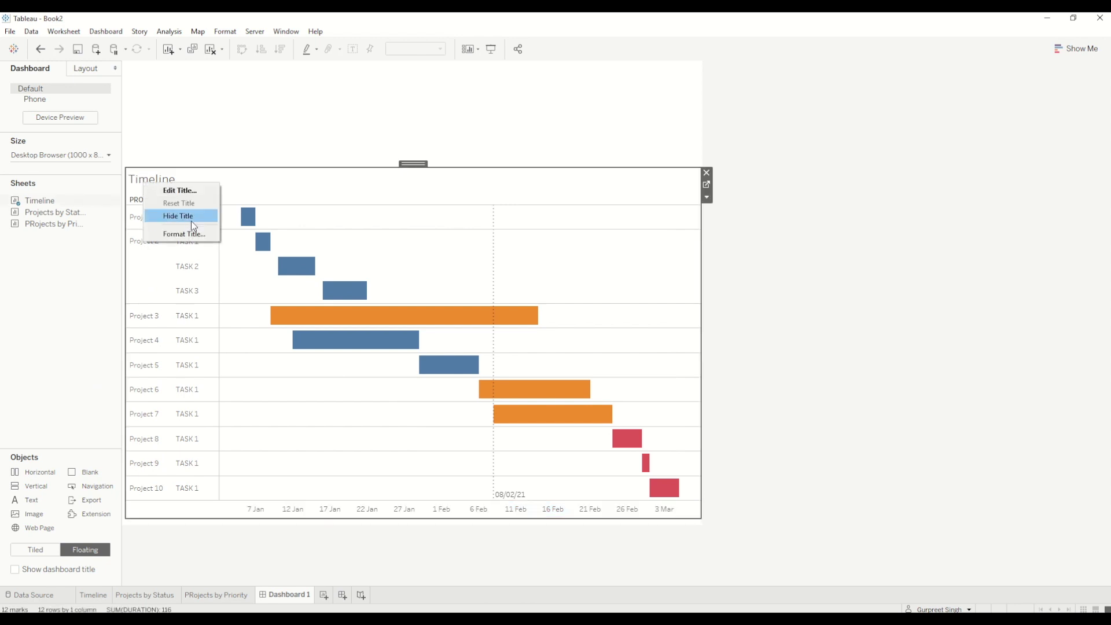
{"action": "left_click", "coordinate": [191, 219]}
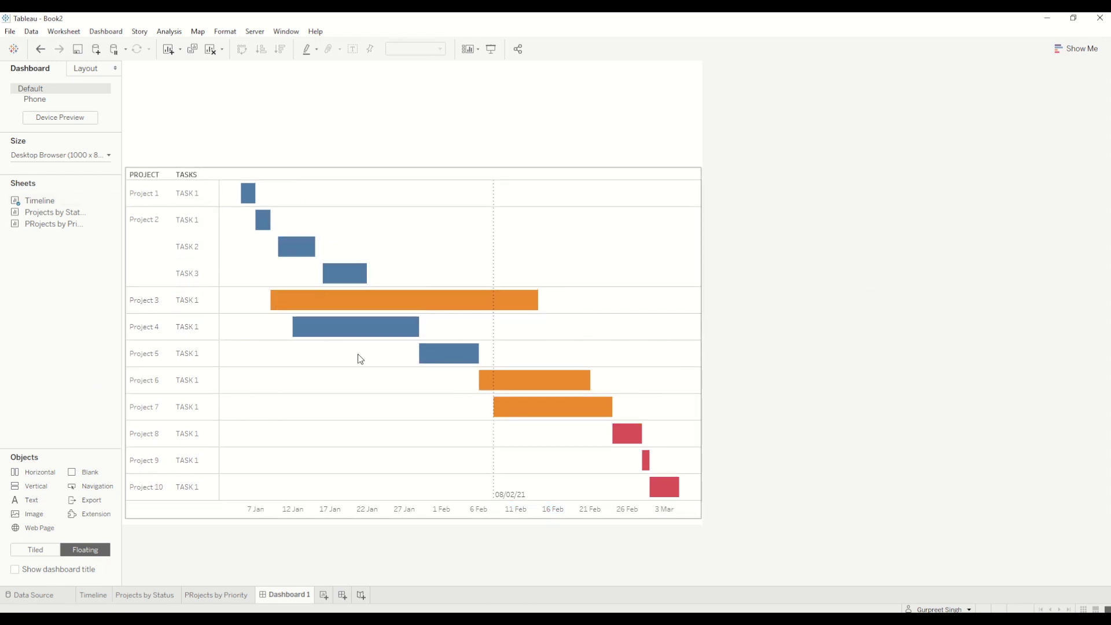
Step: Place the Projects by Status sheet on the dashboard above the Timeline and open its title formatting
{"action": "mouse_move", "coordinate": [56, 218]}
{"action": "left_click_drag", "start_coordinate": [56, 217], "coordinate": [266, 74]}
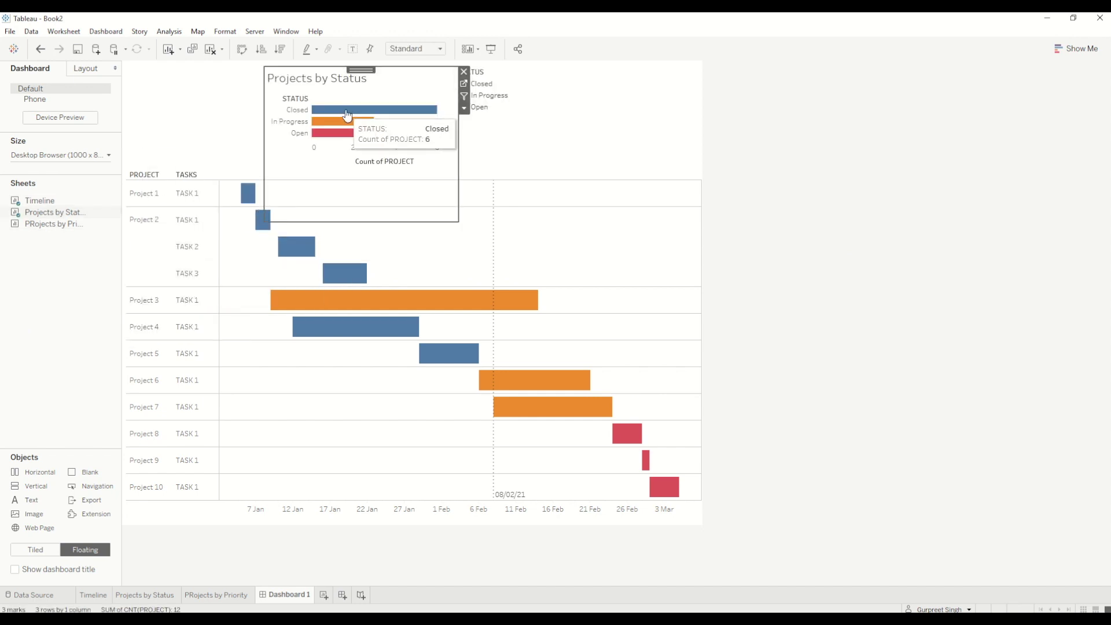
{"action": "right_click", "coordinate": [323, 78]}
{"action": "left_click", "coordinate": [369, 128]}
Step: Remove the STATUS legend beside Projects by Status and hide that chart's Count of PROJECT axis header
{"action": "left_click", "coordinate": [504, 76]}
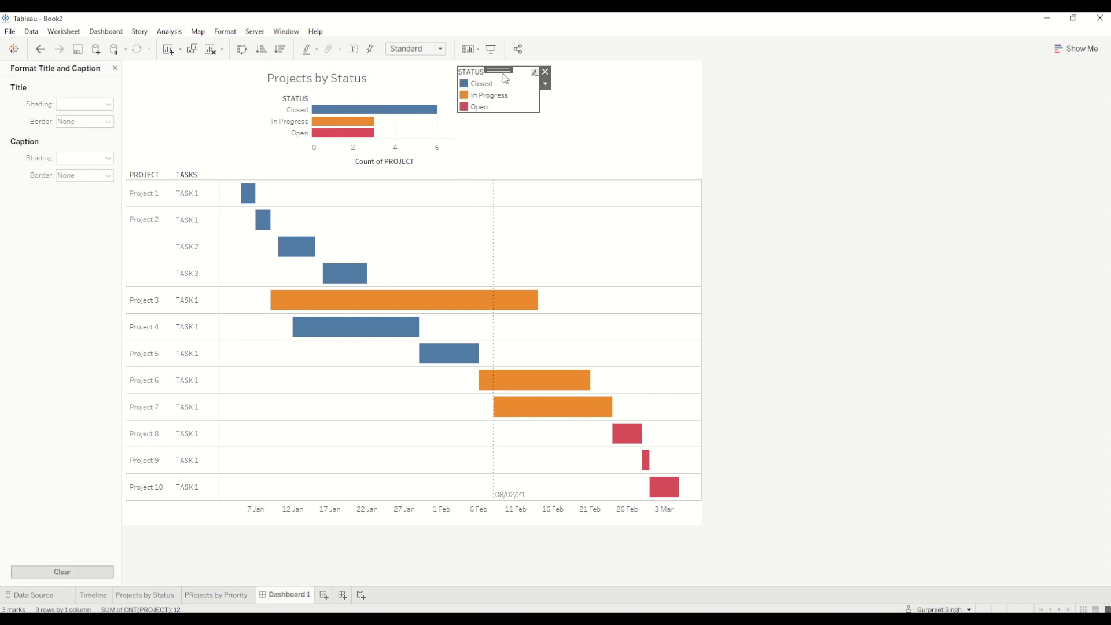
{"action": "left_click", "coordinate": [545, 71]}
{"action": "right_click", "coordinate": [404, 164]}
{"action": "left_click", "coordinate": [431, 229]}
Step: Set Projects by Status to fit Entire View and shrink its height so it sits above the Timeline
{"action": "left_click", "coordinate": [464, 108]}
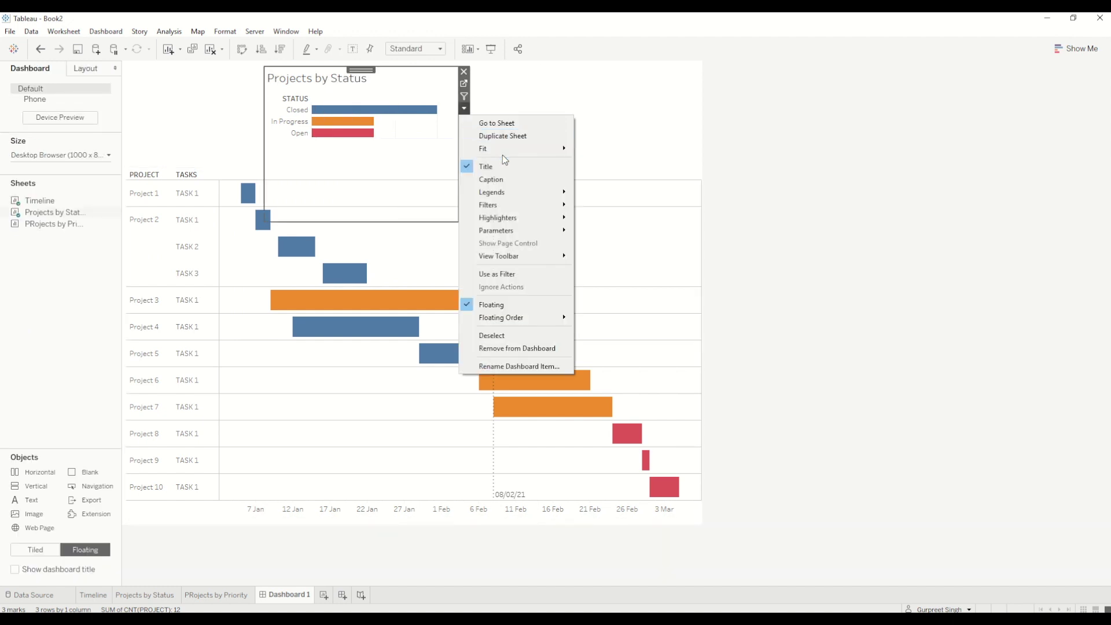
{"action": "mouse_move", "coordinate": [506, 148]}
{"action": "left_click", "coordinate": [605, 186]}
{"action": "left_click_drag", "start_coordinate": [454, 222], "coordinate": [466, 168]}
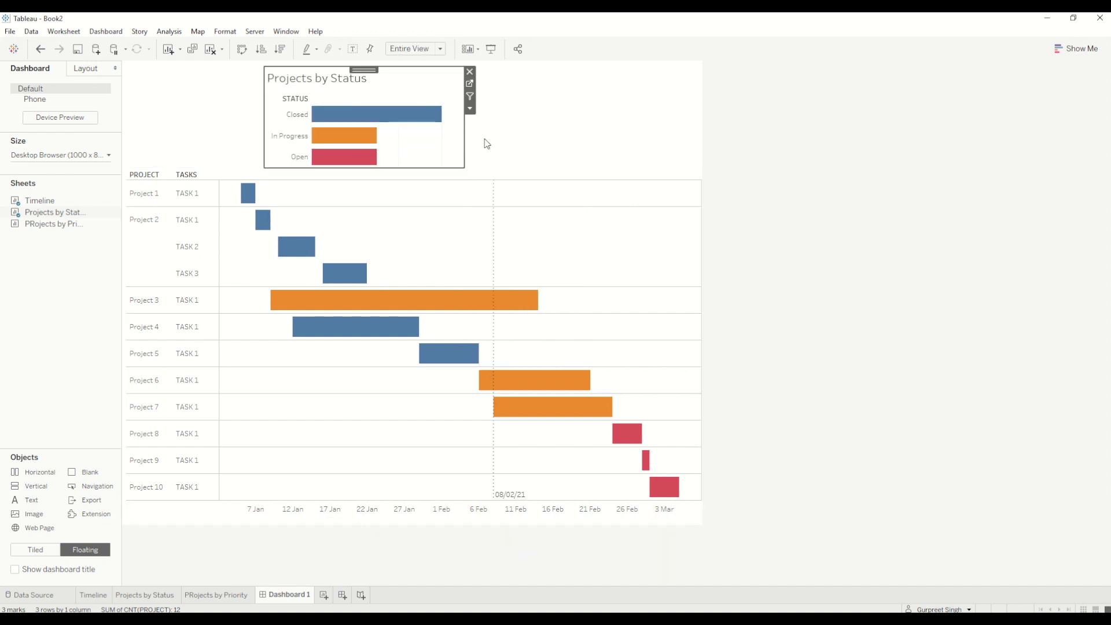
Step: Hide the Projects by Status sheet title and its STATUS row field label on the dashboard
{"action": "right_click", "coordinate": [330, 79]}
{"action": "left_click", "coordinate": [363, 110]}
{"action": "right_click", "coordinate": [297, 78]}
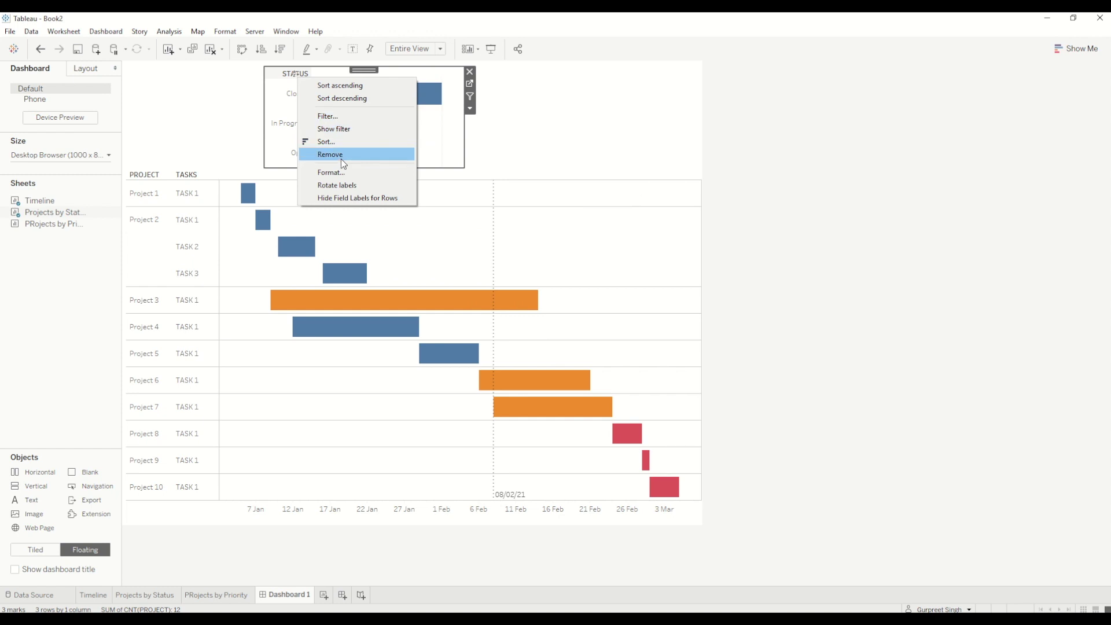
{"action": "left_click", "coordinate": [343, 199]}
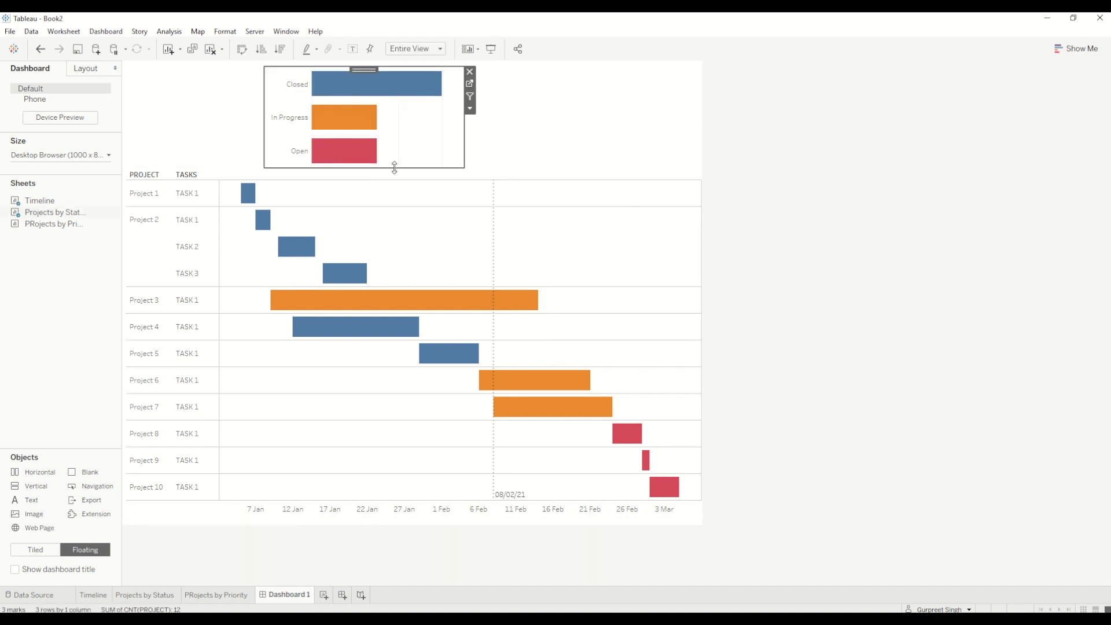
Step: Shorten the Projects by Status chart and move it slightly down within the space above the Timeline
{"action": "left_click_drag", "start_coordinate": [394, 167], "coordinate": [398, 144]}
{"action": "left_click_drag", "start_coordinate": [365, 67], "coordinate": [367, 81]}
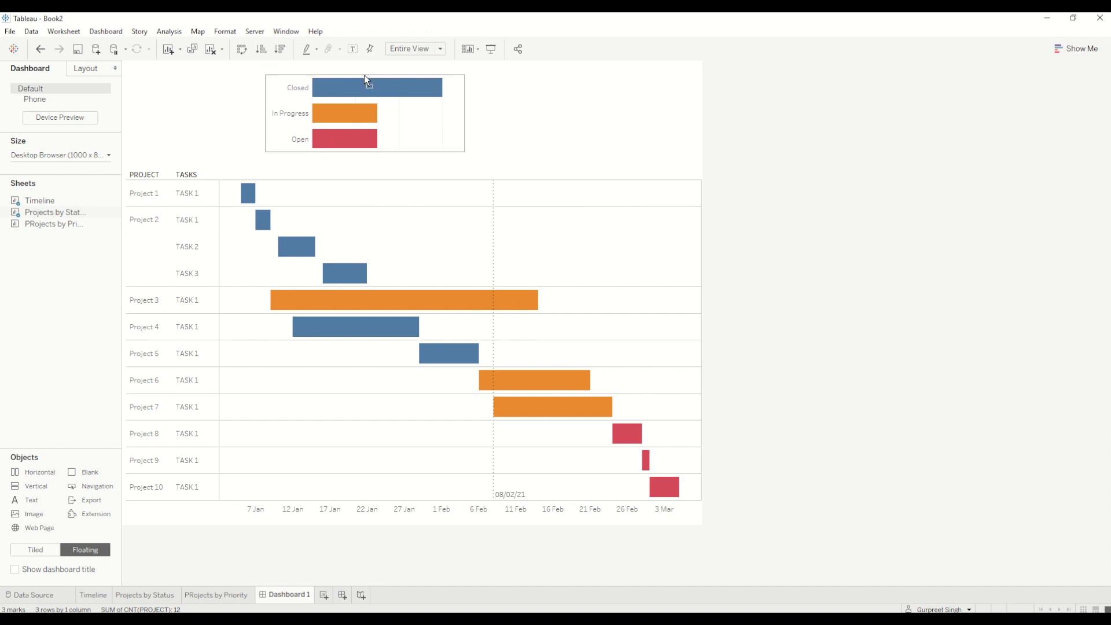
{"action": "left_click", "coordinate": [514, 103]}
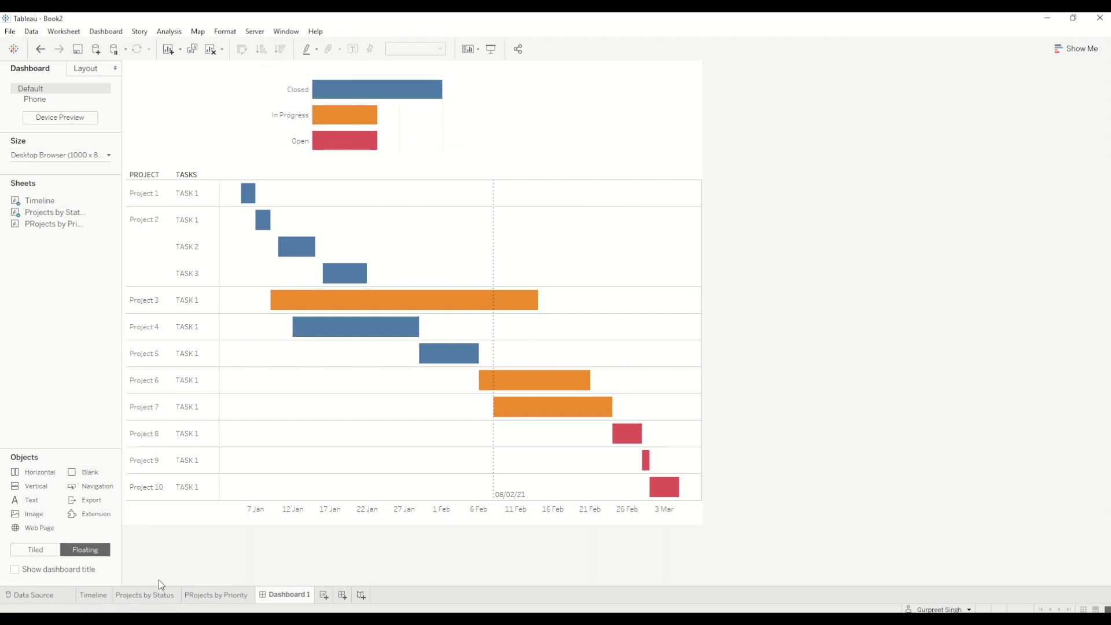
Step: Place the PRojects by Priority sheet beside Projects by Status, hiding its title and PRIORITY row field label
{"action": "mouse_move", "coordinate": [44, 229]}
{"action": "left_click_drag", "start_coordinate": [45, 229], "coordinate": [484, 79]}
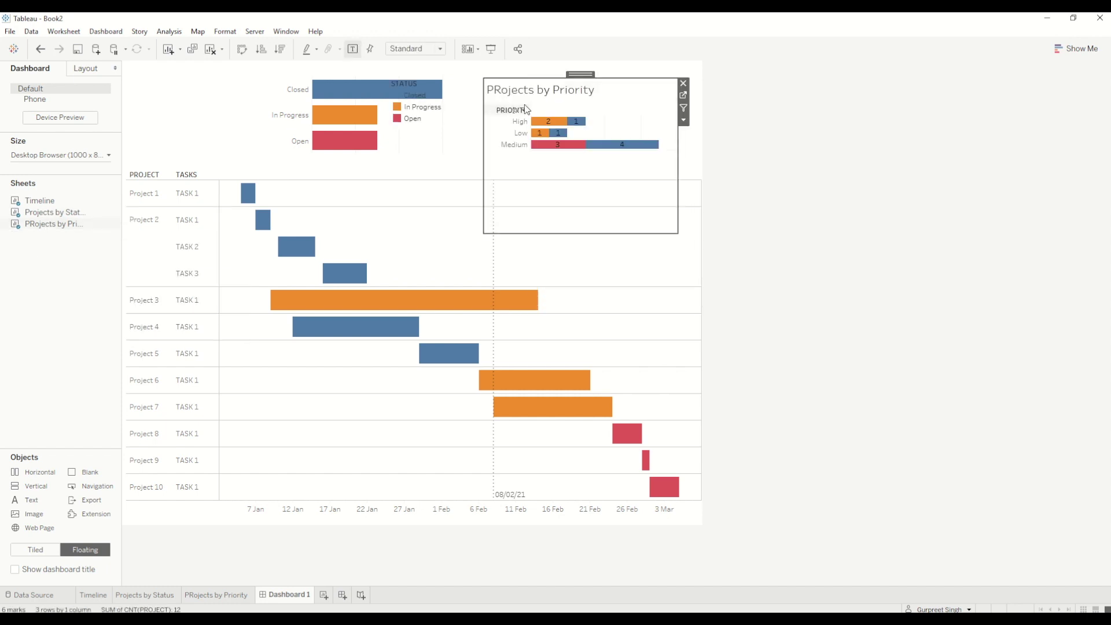
{"action": "right_click", "coordinate": [532, 93]}
{"action": "left_click", "coordinate": [556, 119]}
{"action": "right_click", "coordinate": [511, 92]}
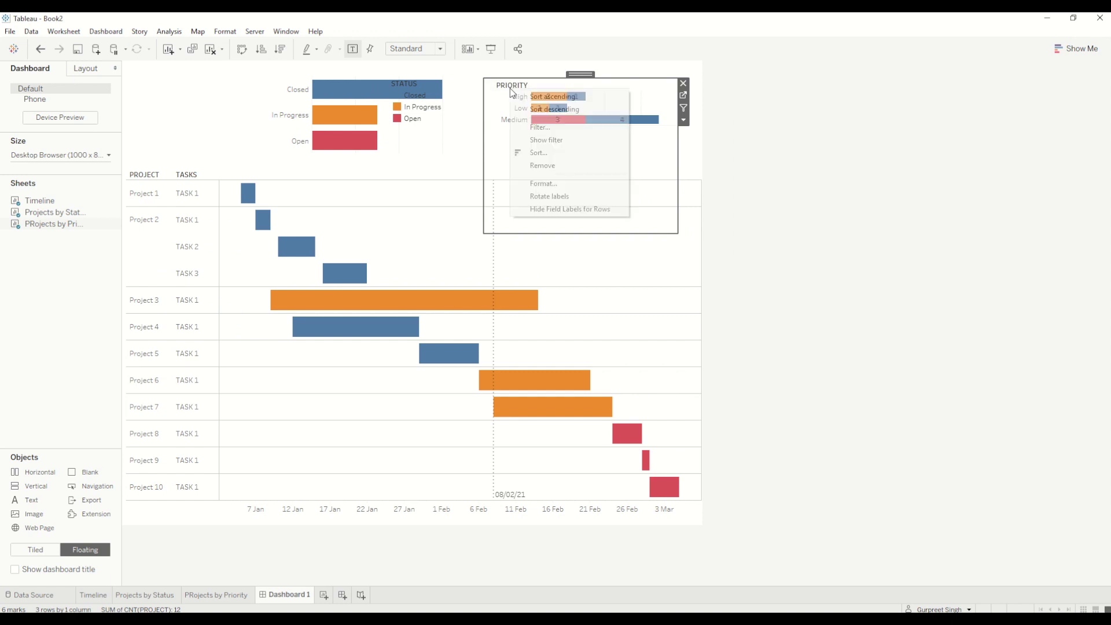
{"action": "left_click", "coordinate": [570, 209]}
Step: Shorten the priority chart to sit above the Timeline with Entire View fit, and remove its STATUS legend
{"action": "left_click_drag", "start_coordinate": [675, 233], "coordinate": [675, 159]}
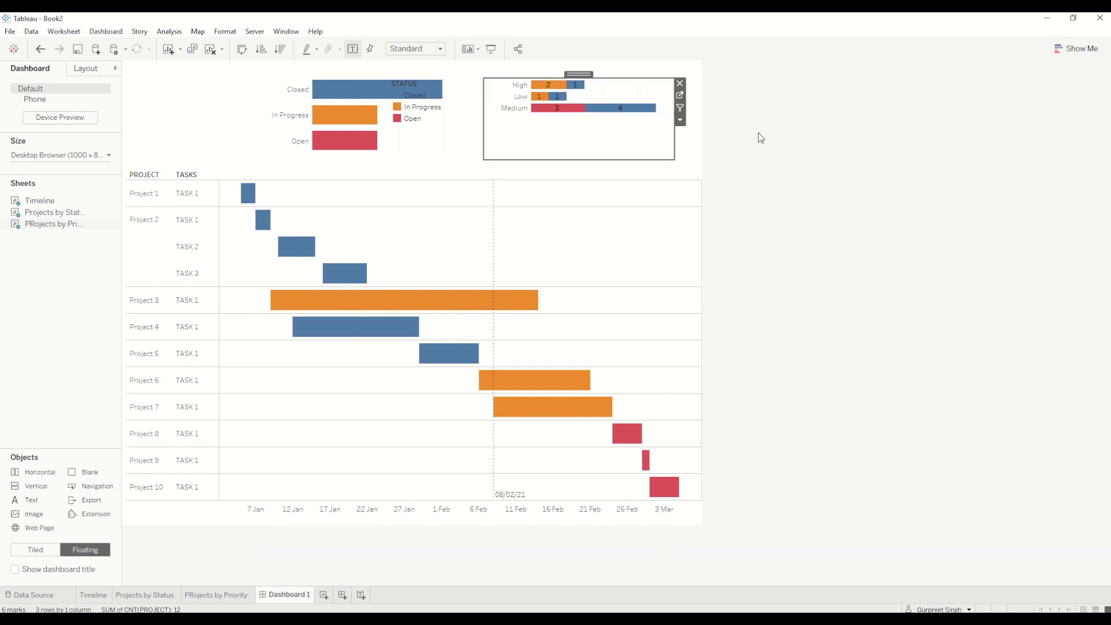
{"action": "left_click", "coordinate": [680, 120]}
{"action": "mouse_move", "coordinate": [711, 160]}
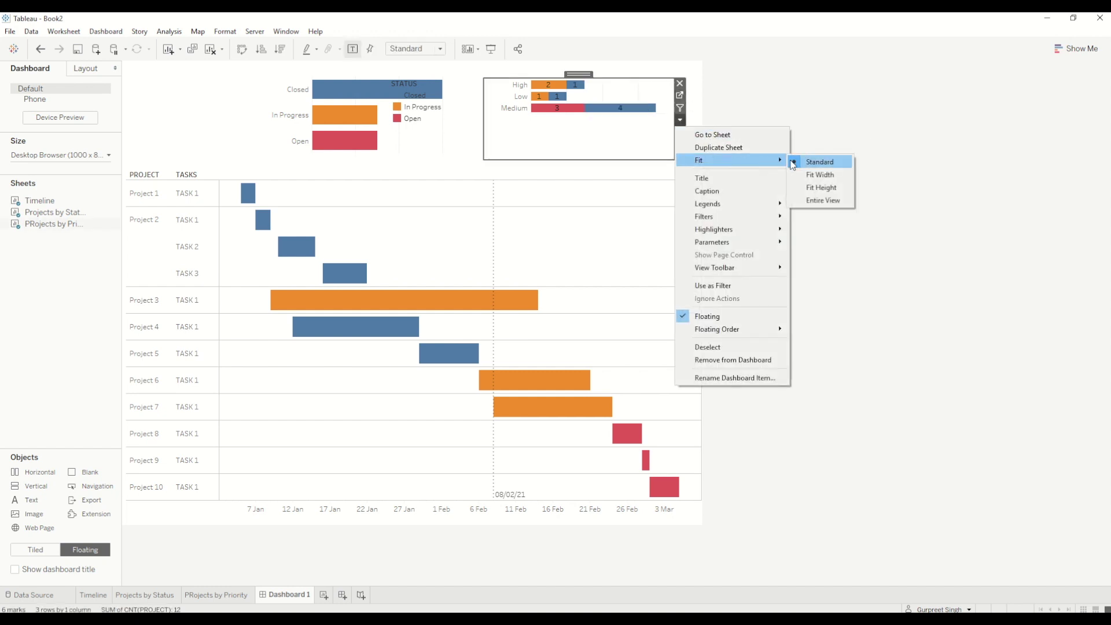
{"action": "left_click", "coordinate": [820, 200]}
{"action": "left_click", "coordinate": [445, 115]}
{"action": "left_click", "coordinate": [479, 83]}
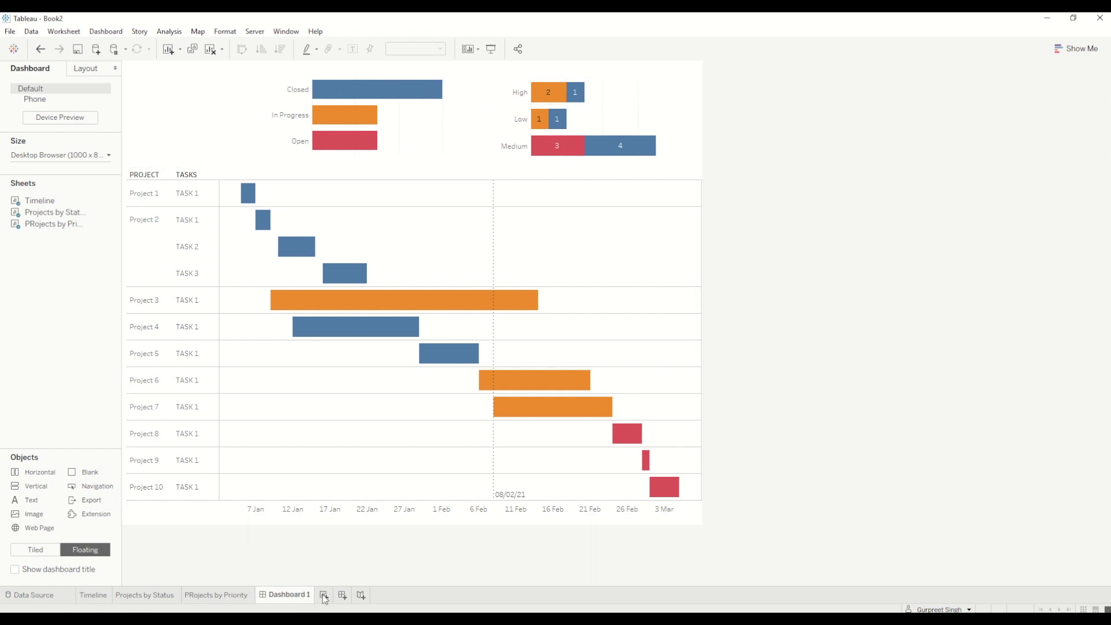
Step: Create a new worksheet that shows the Count of PROJECT as a text mark
{"action": "left_click", "coordinate": [324, 595]}
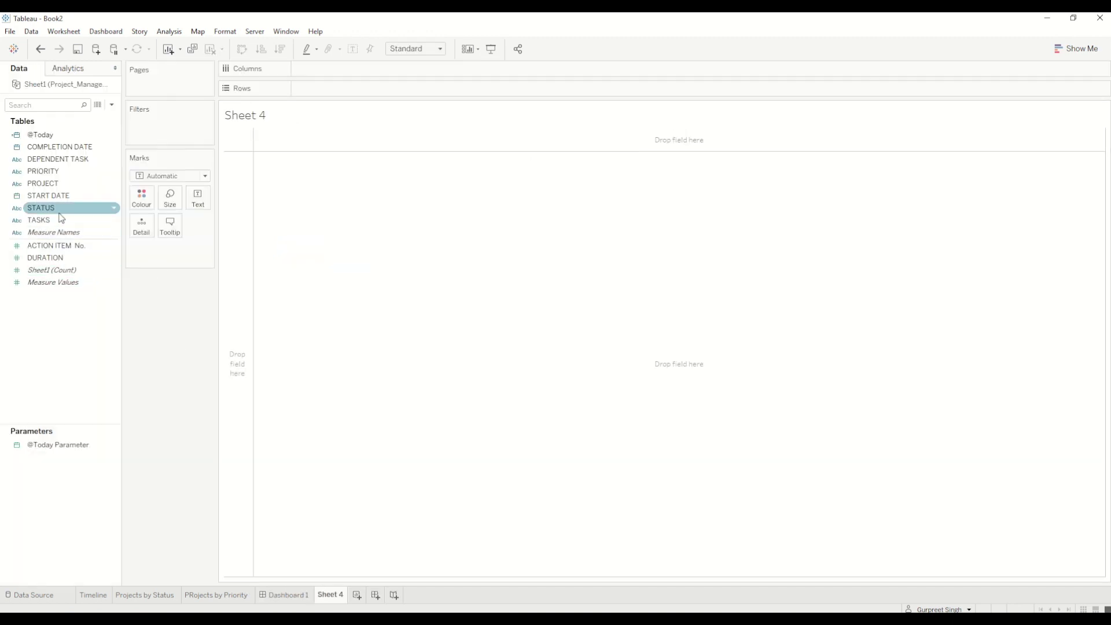
{"action": "double_click", "coordinate": [58, 185]}
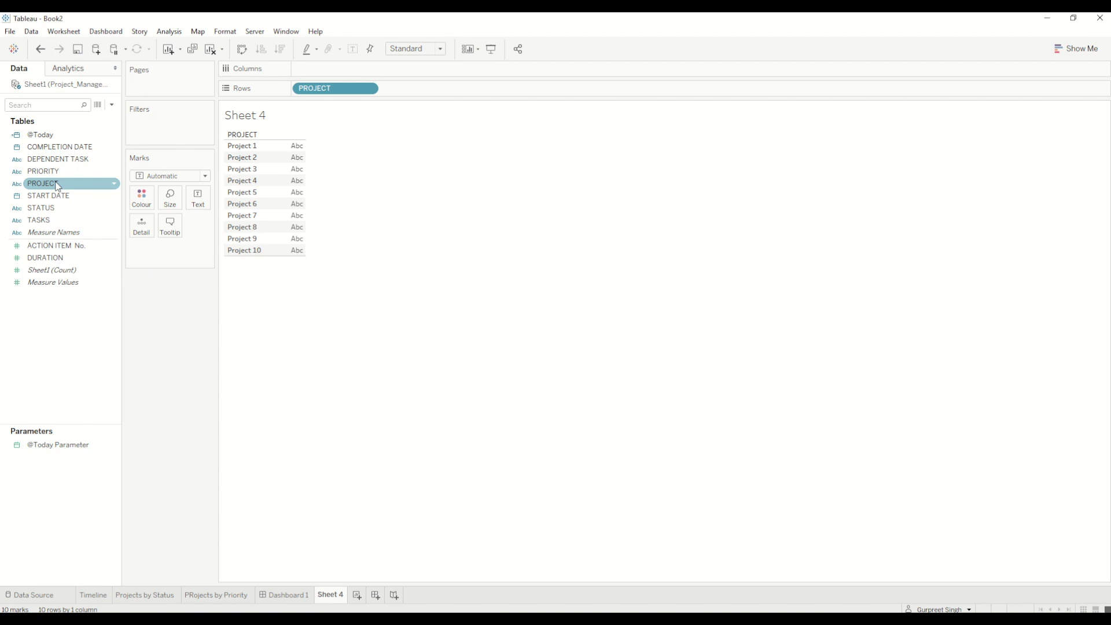
{"action": "left_click_drag", "start_coordinate": [345, 89], "coordinate": [198, 198]}
{"action": "left_click_drag", "start_coordinate": [189, 252], "coordinate": [162, 330]}
{"action": "left_click_drag", "start_coordinate": [64, 191], "coordinate": [198, 206]}
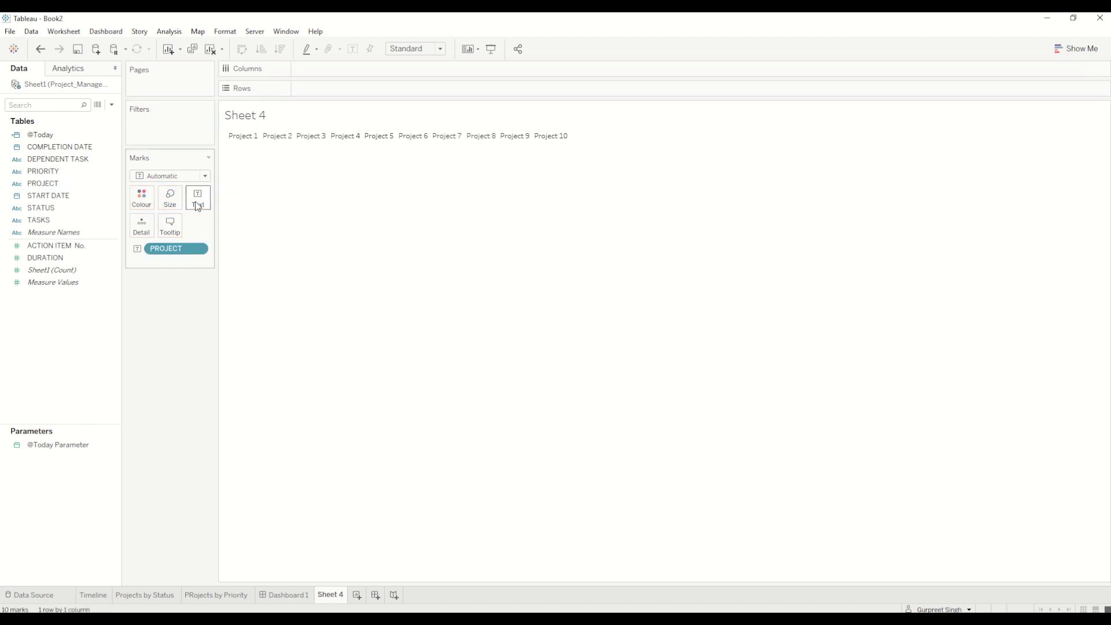
{"action": "left_click", "coordinate": [198, 249]}
{"action": "mouse_move", "coordinate": [197, 401]}
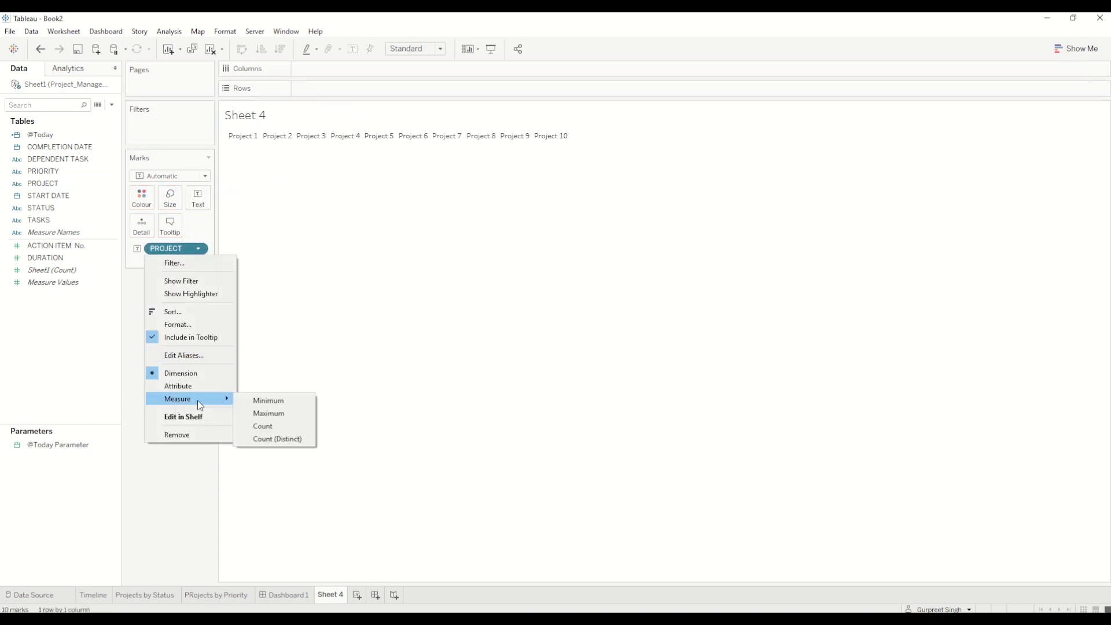
{"action": "left_click", "coordinate": [262, 426]}
Step: Hide the new sheet's title and set the CNT(PROJECT) label's font size to 48
{"action": "right_click", "coordinate": [255, 117]}
{"action": "left_click", "coordinate": [287, 146]}
{"action": "left_click", "coordinate": [198, 197]}
{"action": "left_click", "coordinate": [298, 223]}
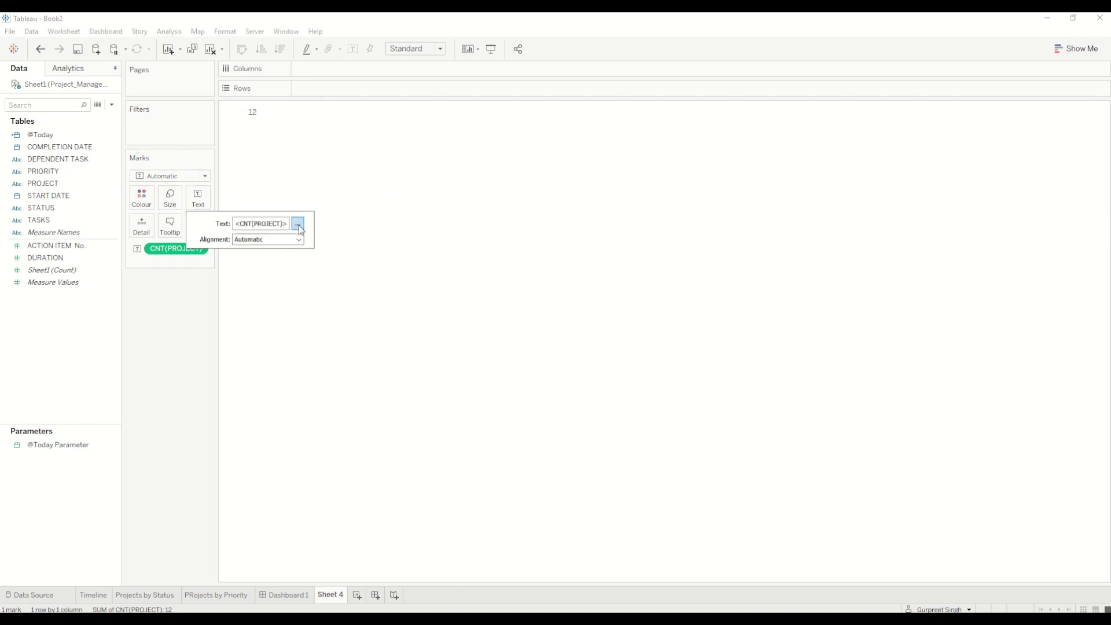
{"action": "key", "text": "ctrl+a"}
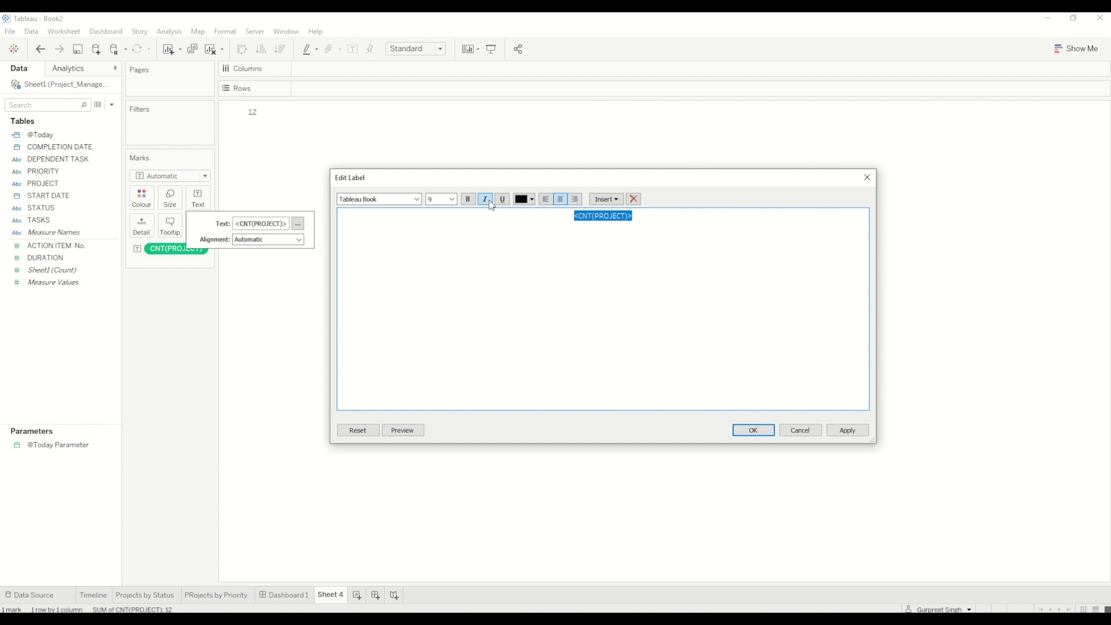
{"action": "left_click", "coordinate": [452, 199]}
{"action": "left_click", "coordinate": [440, 322]}
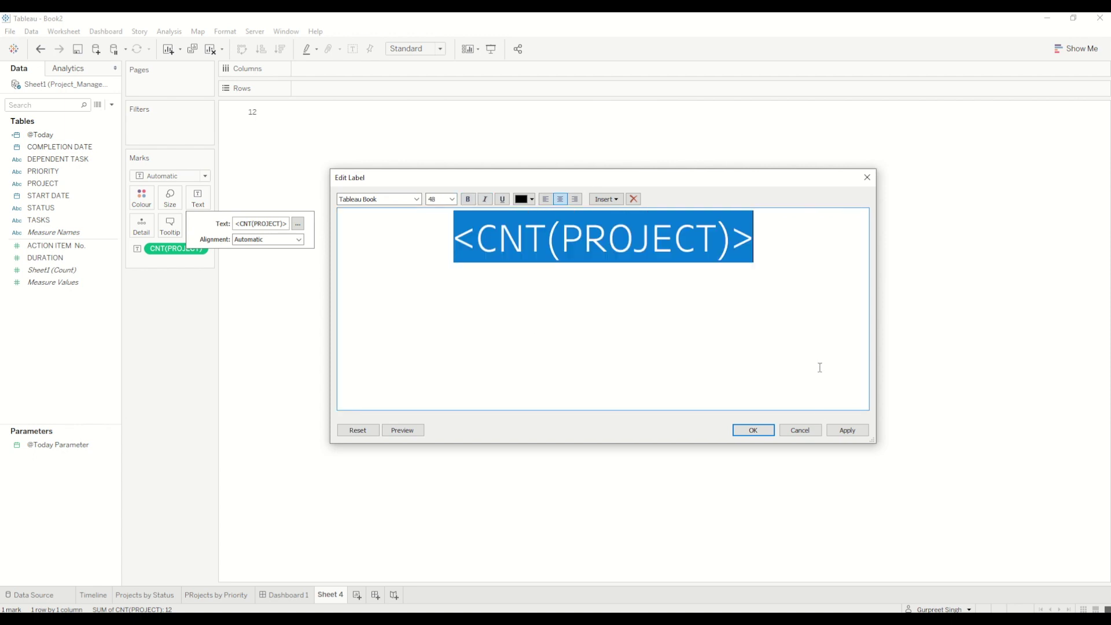
{"action": "left_click", "coordinate": [752, 430]}
Step: Rename the project count worksheet as Total Projects
{"action": "left_click", "coordinate": [324, 598]}
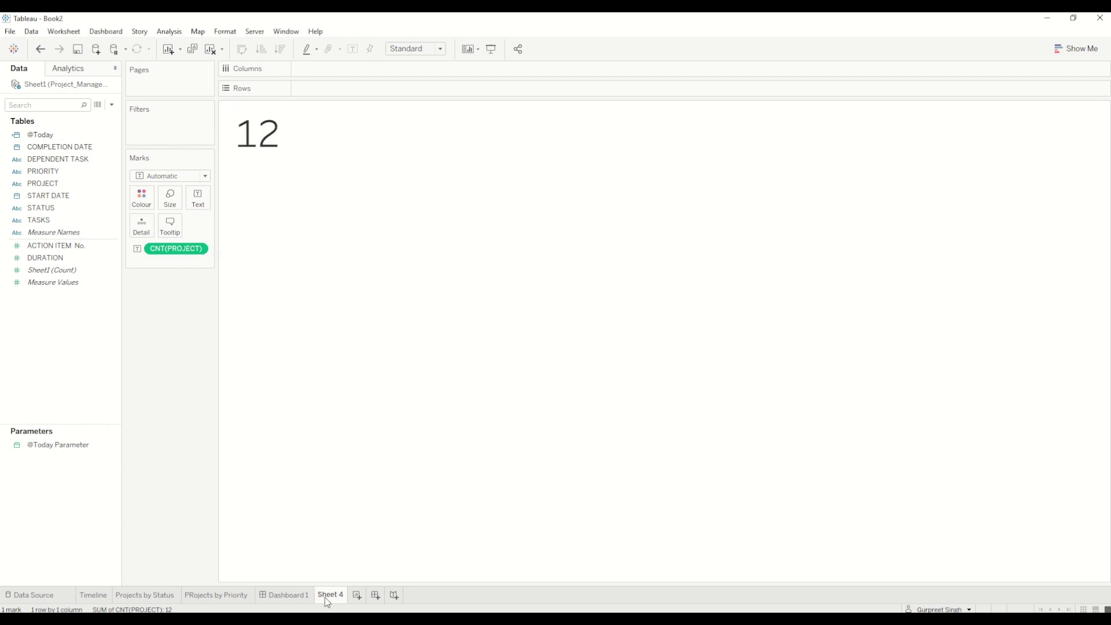
{"action": "type", "text": "Total Projects"}
{"action": "key", "text": "Return"}
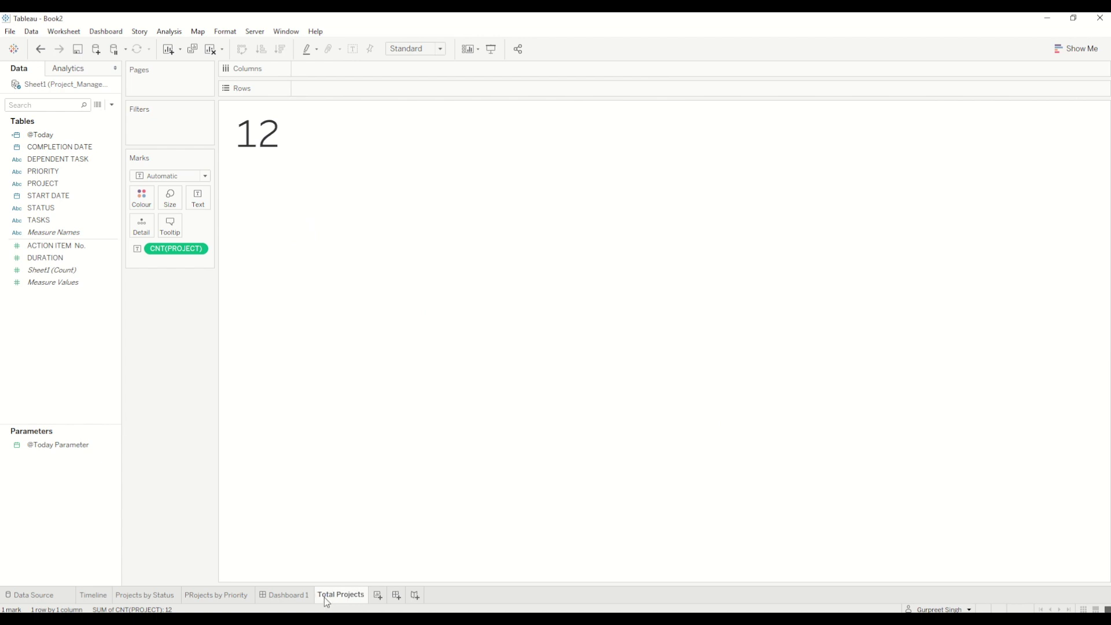
Step: Place Total Projects on Dashboard 1 beside Projects by Status, hide its title and shrink it to fit above the Timeline
{"action": "left_click", "coordinate": [285, 595]}
{"action": "left_click_drag", "start_coordinate": [58, 235], "coordinate": [134, 81]}
{"action": "right_click", "coordinate": [146, 84]}
{"action": "left_click", "coordinate": [188, 118]}
{"action": "left_click_drag", "start_coordinate": [323, 228], "coordinate": [244, 149]}
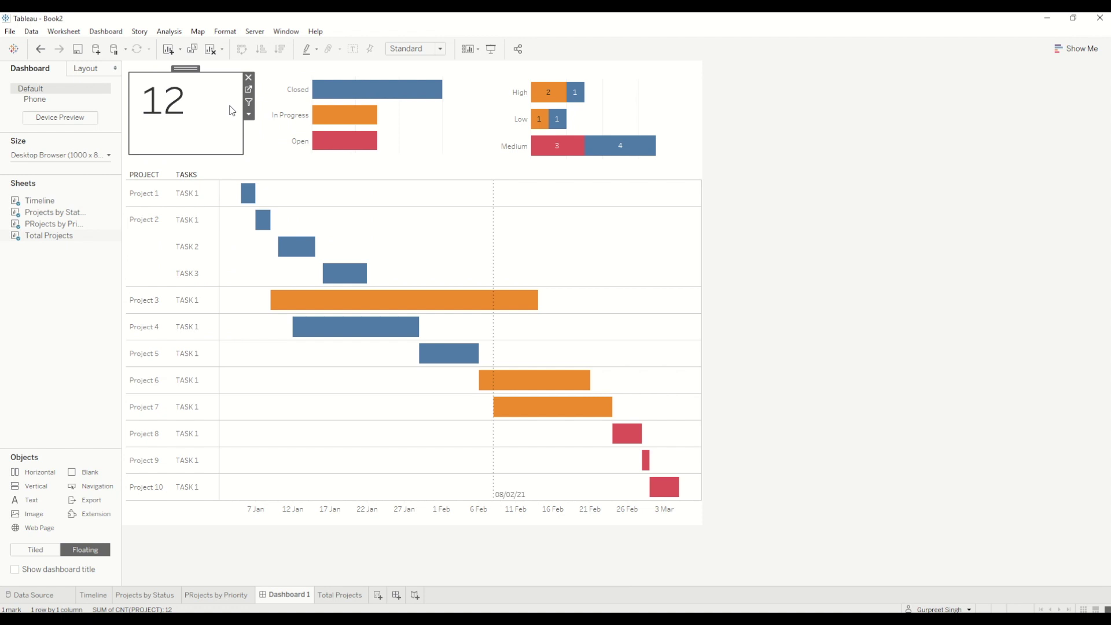
Step: Set the pane alignment of the Total Projects number to Centre
{"action": "left_click", "coordinate": [249, 114]}
{"action": "right_click", "coordinate": [169, 104]}
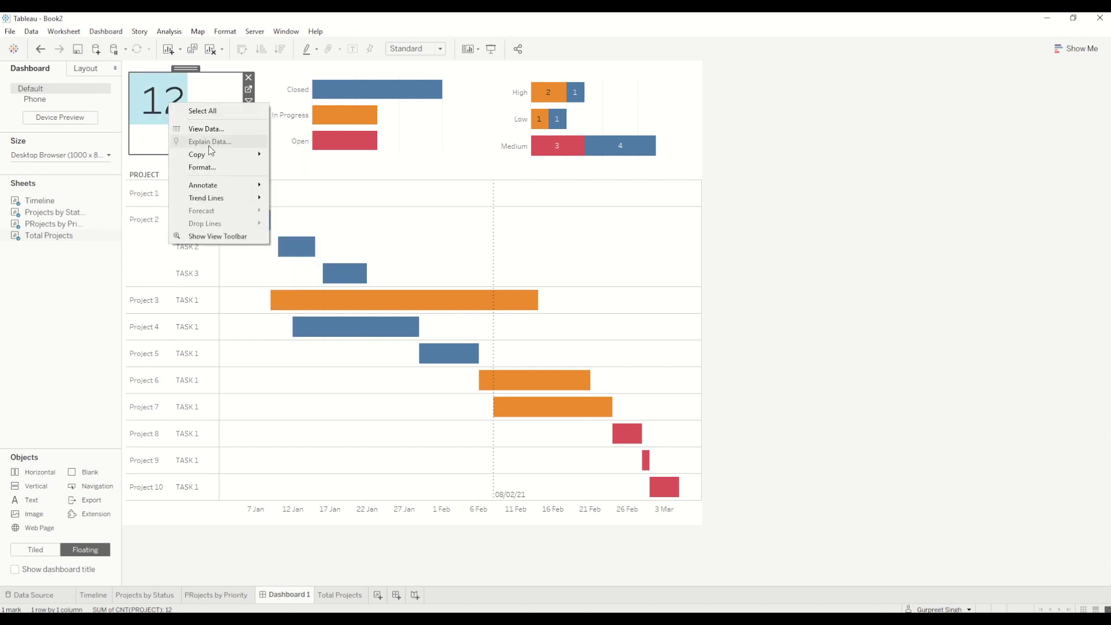
{"action": "left_click", "coordinate": [194, 166]}
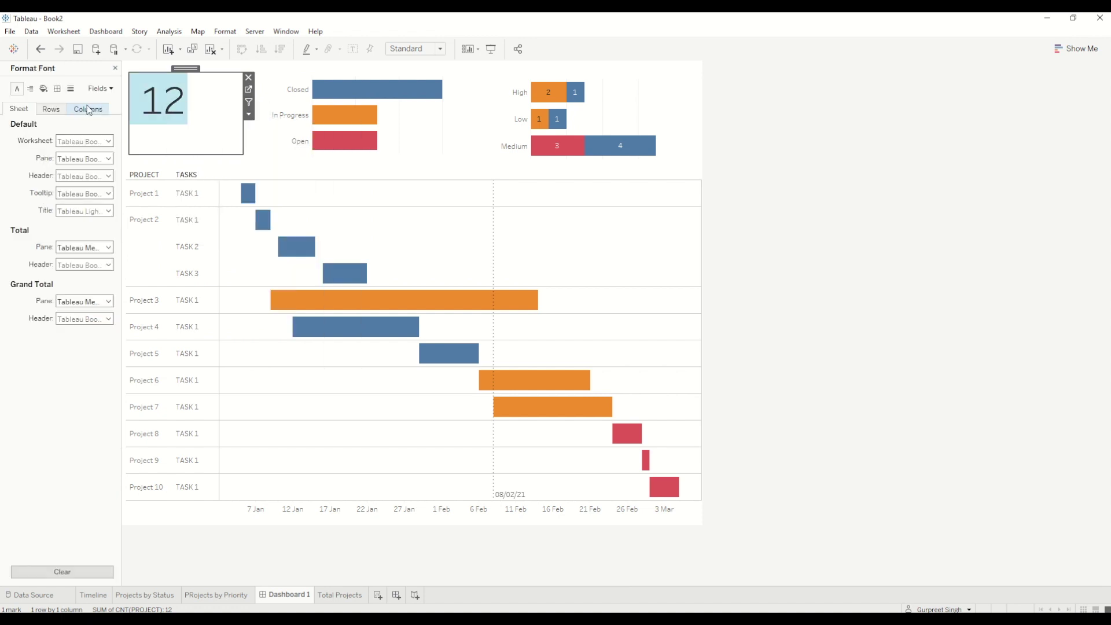
{"action": "left_click", "coordinate": [30, 88]}
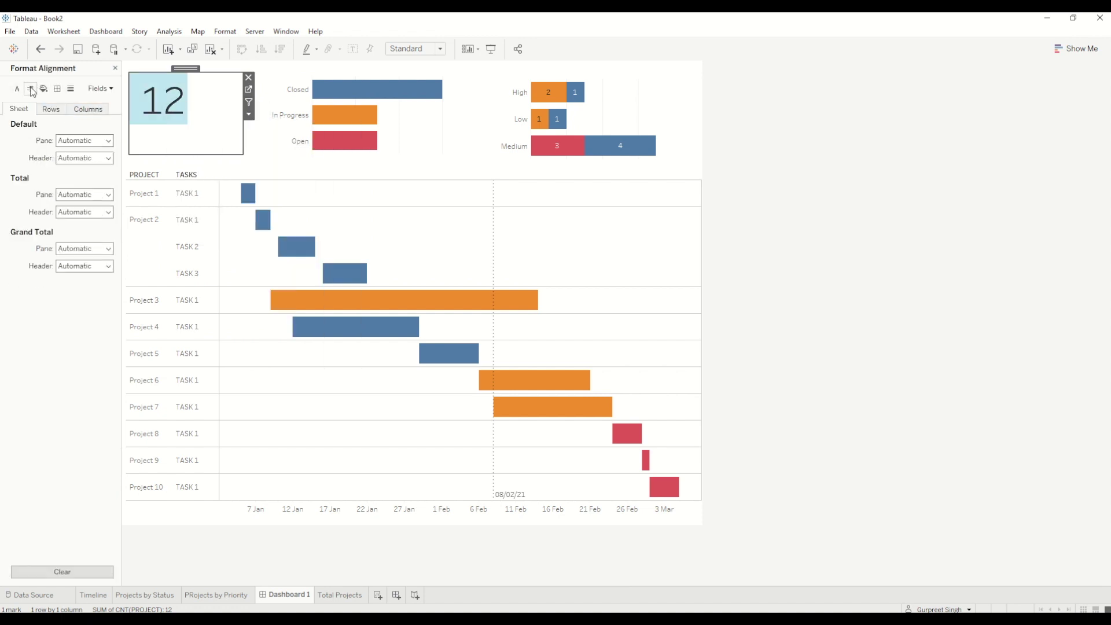
{"action": "left_click", "coordinate": [91, 143]}
{"action": "left_click", "coordinate": [85, 187]}
Step: Set the Total Projects sheet to fit Entire View on the dashboard
{"action": "left_click", "coordinate": [249, 115]}
{"action": "mouse_move", "coordinate": [292, 152]}
{"action": "left_click", "coordinate": [385, 192]}
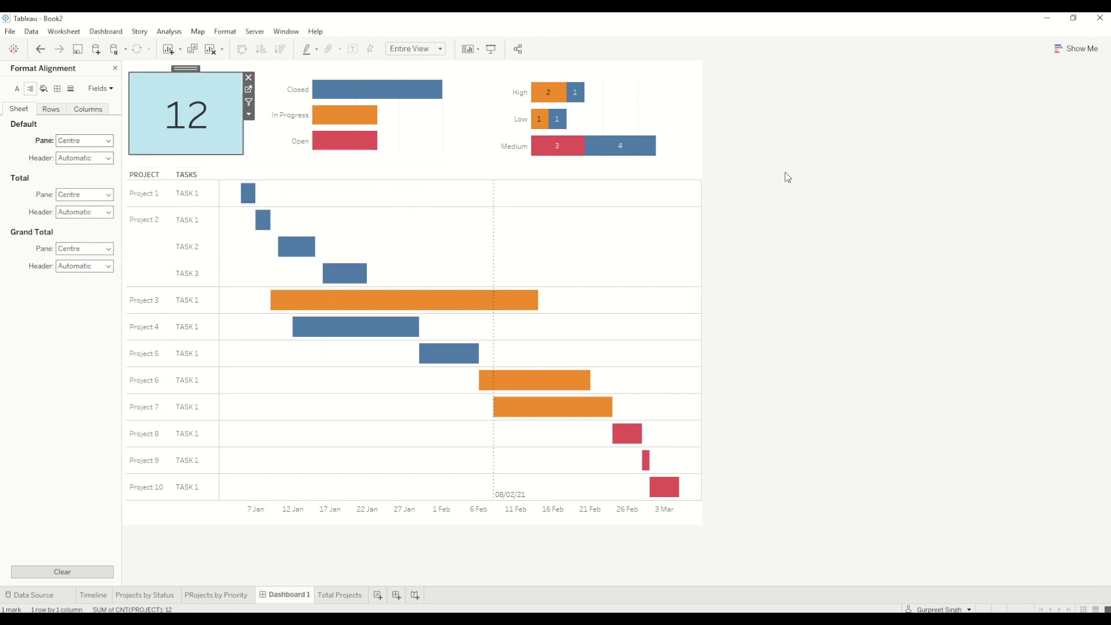
{"action": "left_click", "coordinate": [848, 226]}
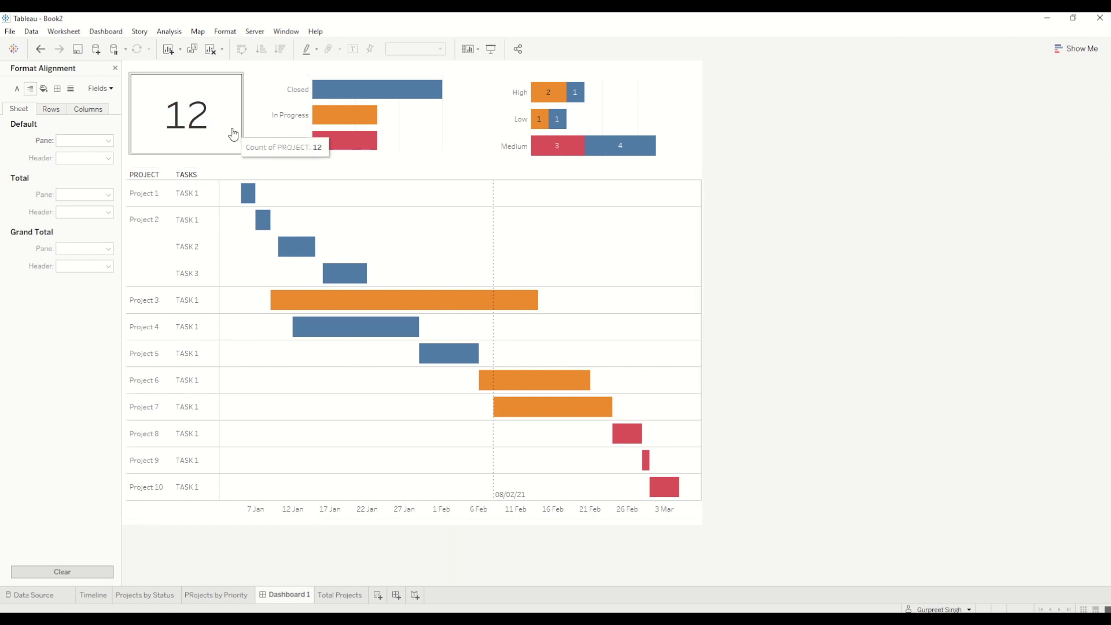
{"action": "left_click", "coordinate": [435, 130]}
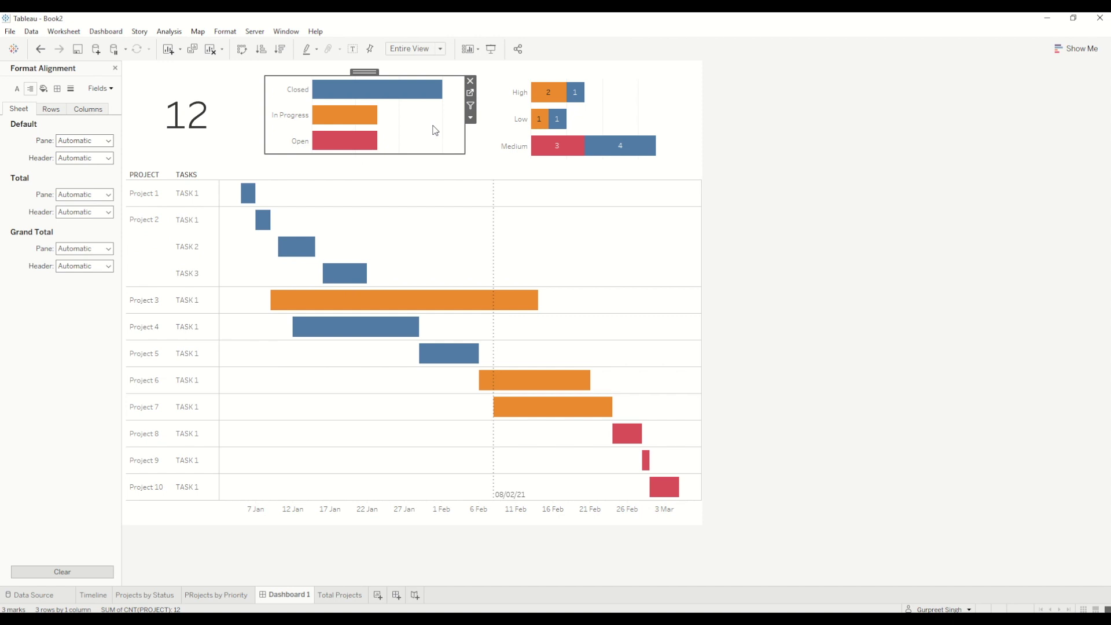
{"action": "left_click", "coordinate": [821, 148]}
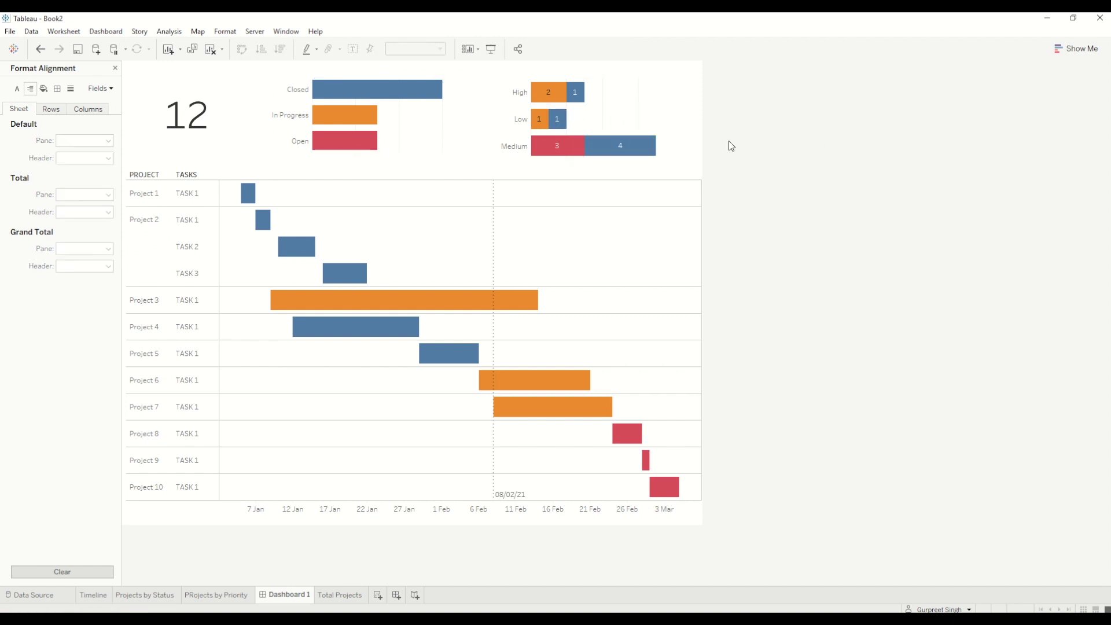
Step: Add a dashboard filter action with only Projects by Status as its source sheet
{"action": "left_click", "coordinate": [423, 137]}
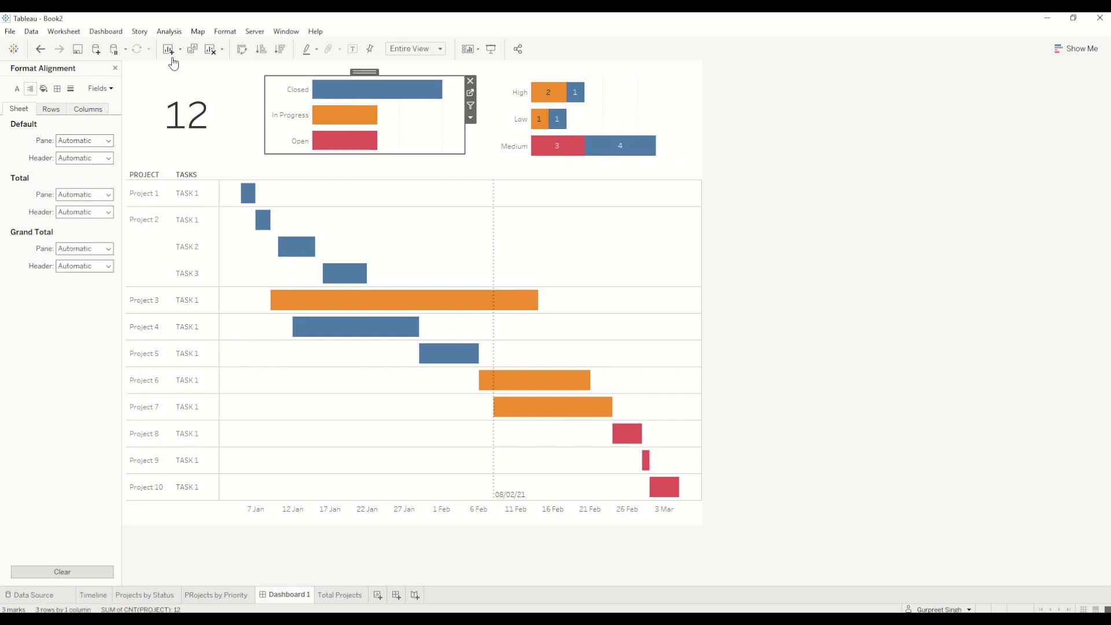
{"action": "left_click", "coordinate": [103, 31]}
{"action": "left_click", "coordinate": [149, 184]}
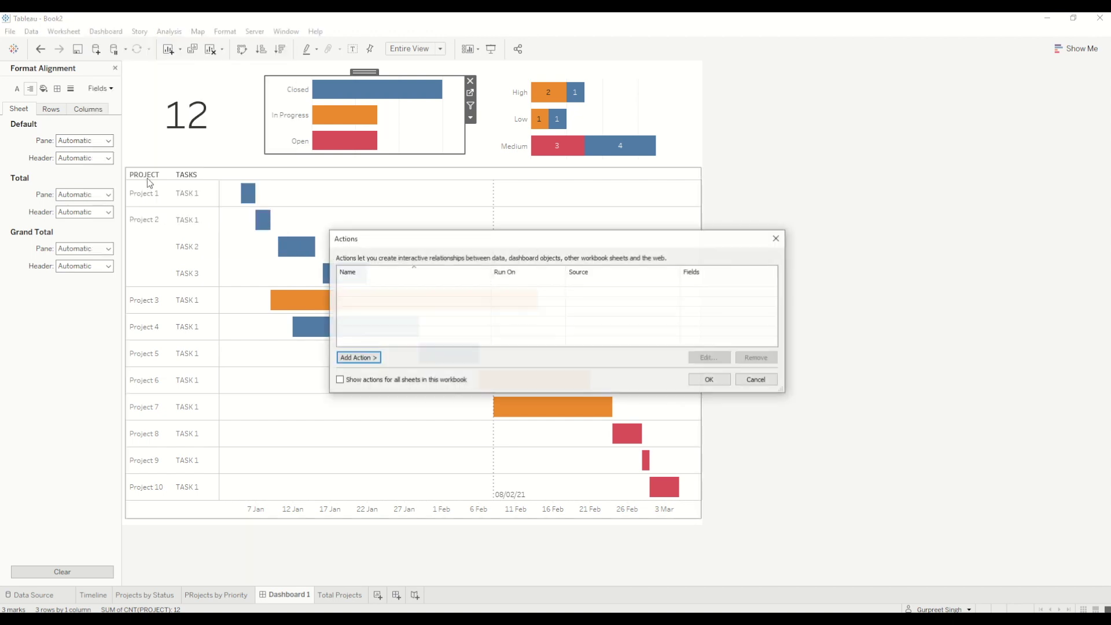
{"action": "left_click", "coordinate": [357, 357]}
{"action": "left_click", "coordinate": [438, 360]}
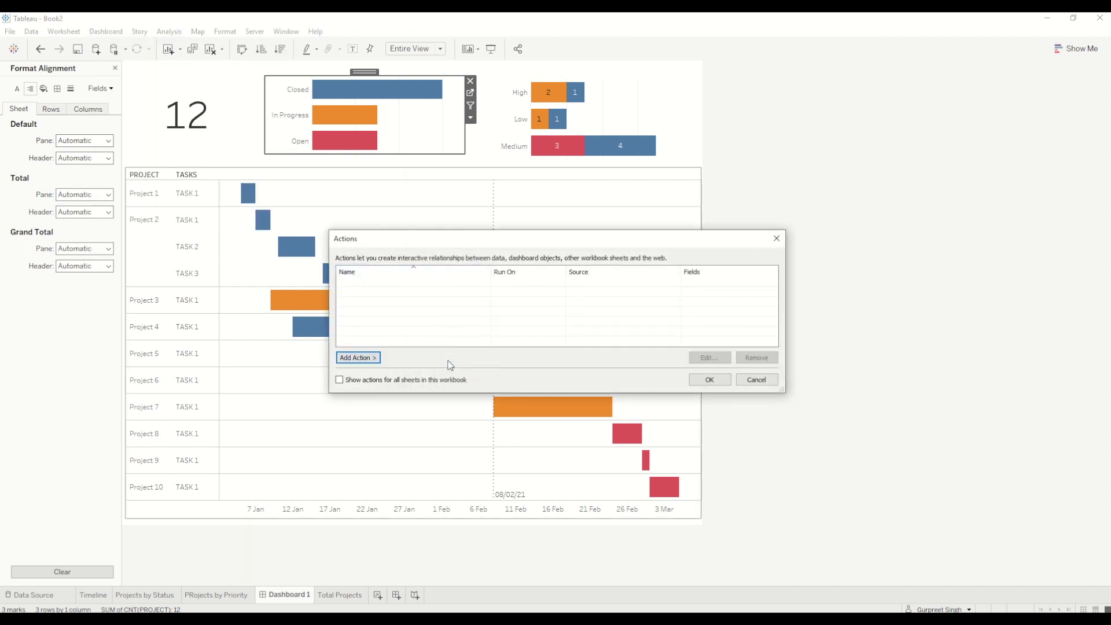
{"action": "left_click", "coordinate": [453, 190]}
{"action": "left_click", "coordinate": [447, 220]}
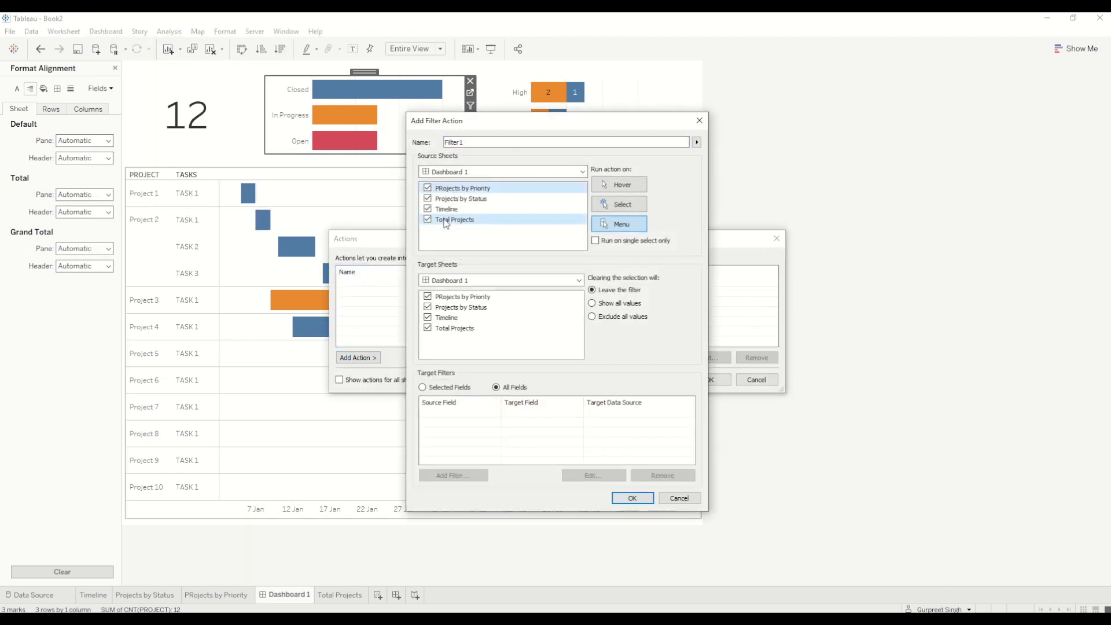
{"action": "left_click", "coordinate": [428, 220]}
{"action": "left_click", "coordinate": [427, 209]}
{"action": "left_click", "coordinate": [427, 199]}
{"action": "left_click", "coordinate": [428, 188]}
{"action": "left_click", "coordinate": [458, 238]}
{"action": "left_click", "coordinate": [427, 199]}
Step: Make the filter action run on Select, show all values when the selection is cleared, and save it
{"action": "left_click", "coordinate": [619, 203]}
{"action": "left_click", "coordinate": [599, 302]}
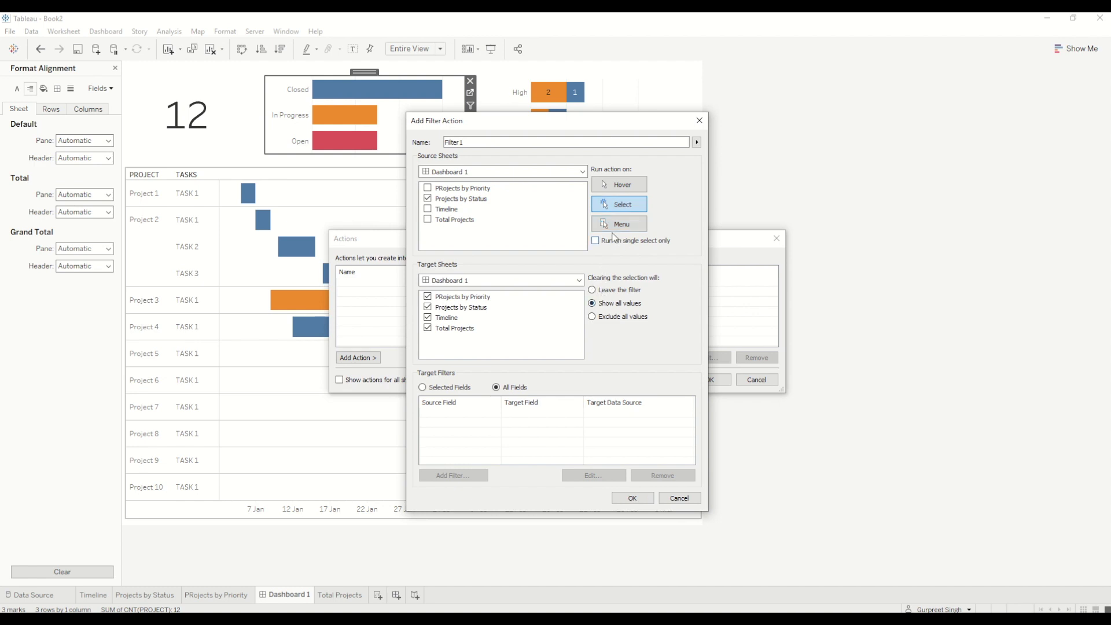
{"action": "left_click", "coordinate": [631, 497]}
{"action": "left_click", "coordinate": [710, 380]}
Step: Test the filter action with the Closed and In Progress status bars, examining the Timeline, and clear the selection
{"action": "mouse_move", "coordinate": [340, 91]}
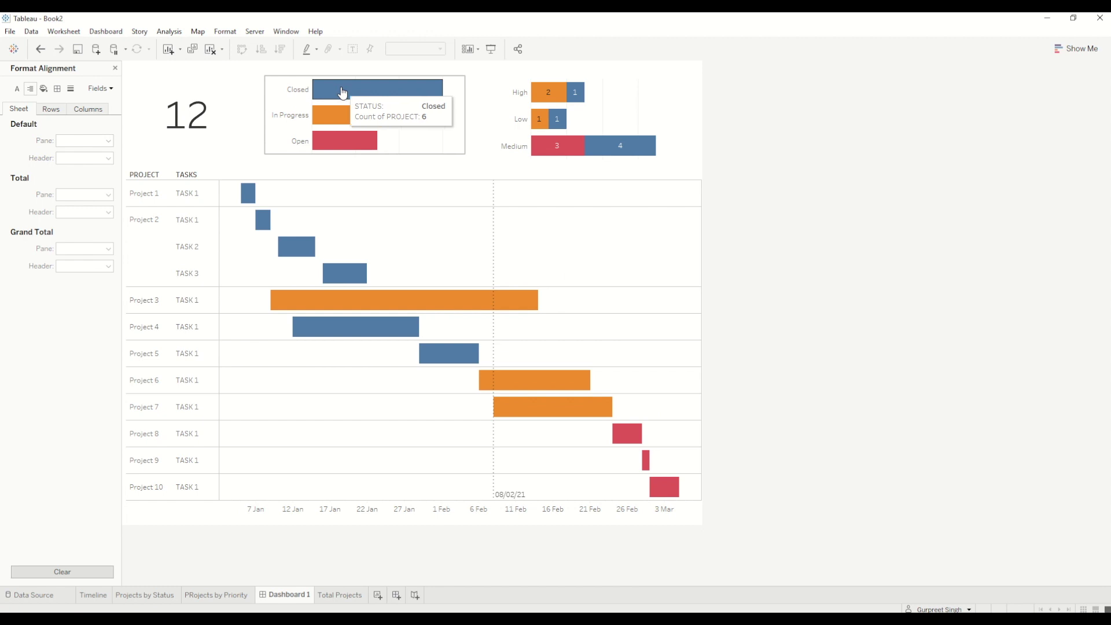
{"action": "left_click", "coordinate": [342, 92]}
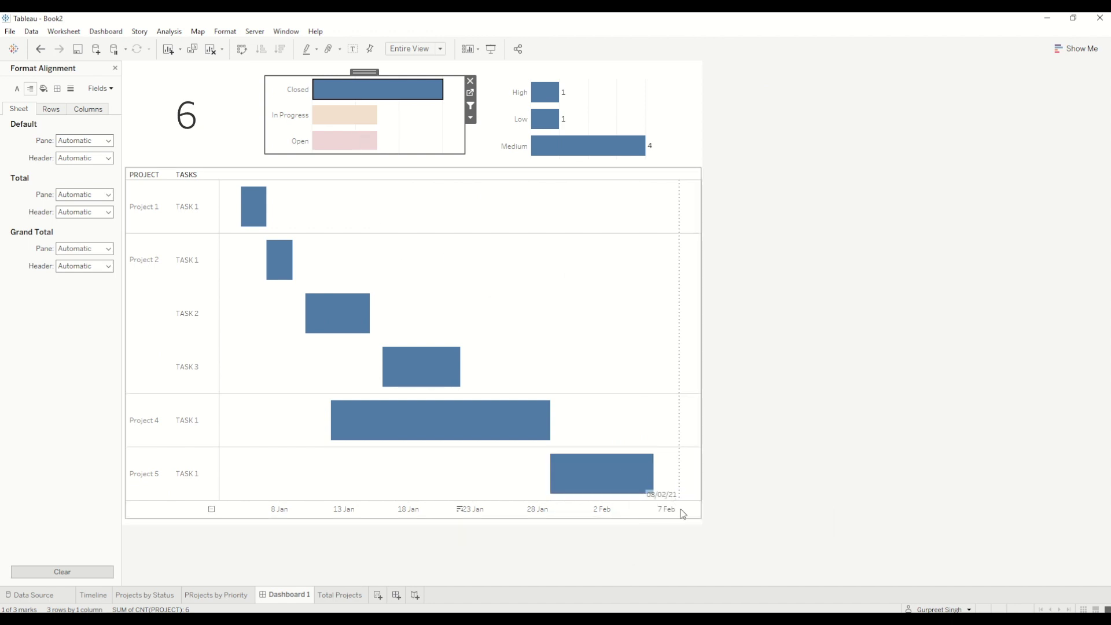
{"action": "mouse_move", "coordinate": [671, 503]}
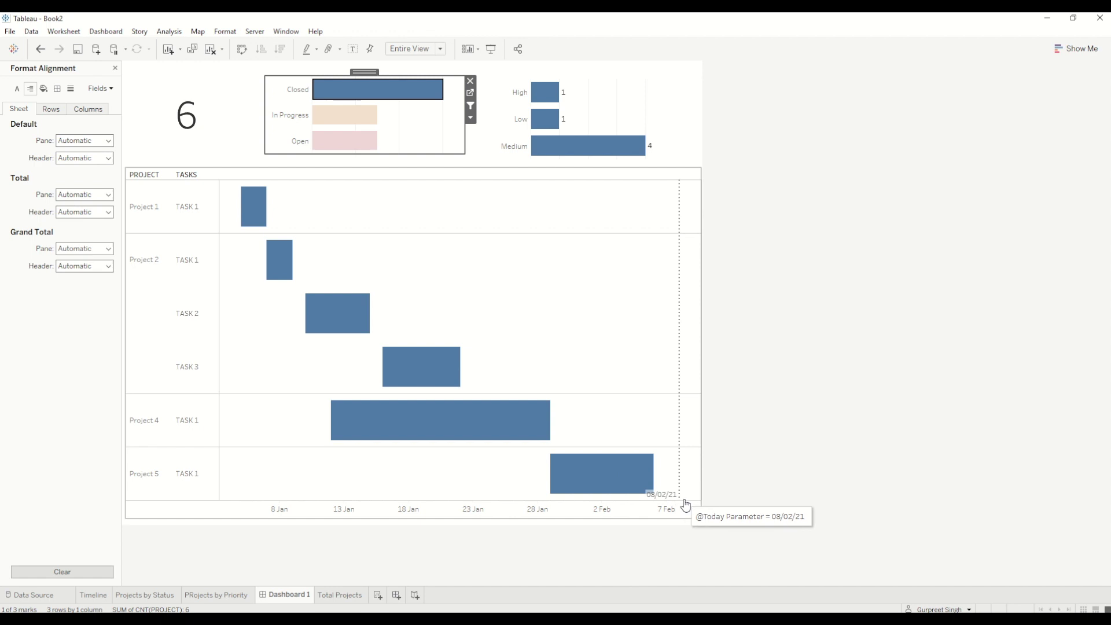
{"action": "left_click", "coordinate": [329, 118]}
{"action": "left_click", "coordinate": [328, 119]}
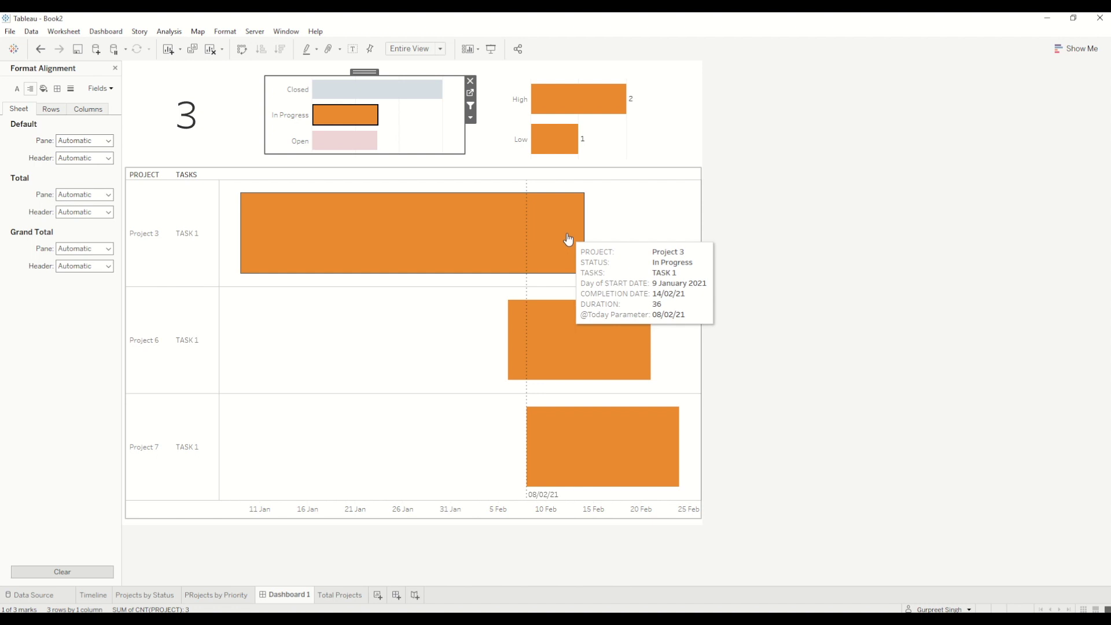
{"action": "left_click", "coordinate": [350, 115]}
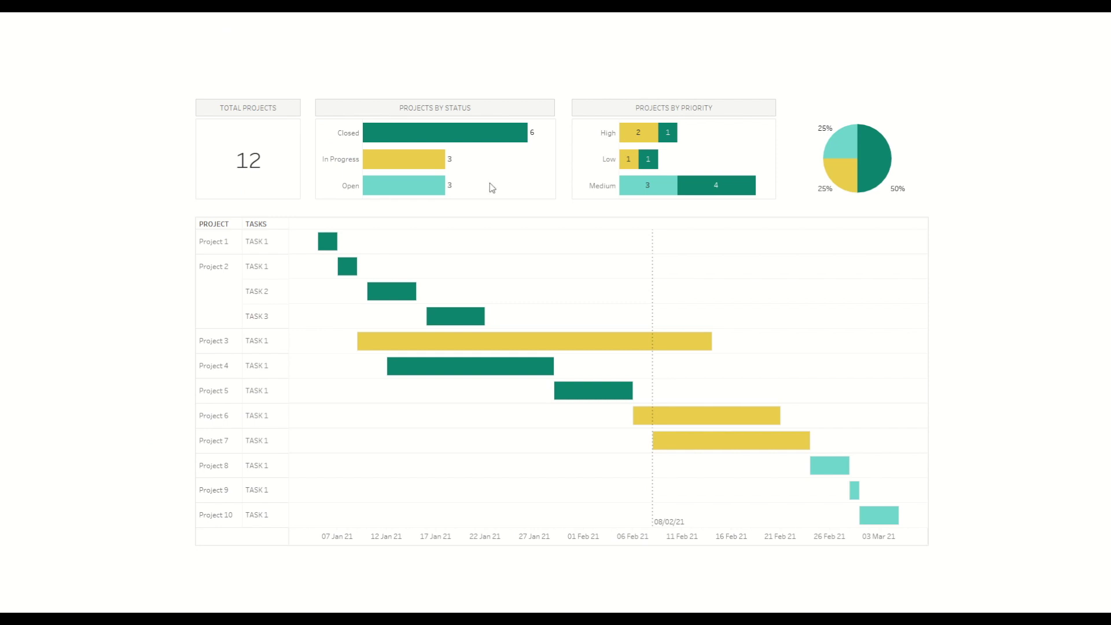
Step: Try the status filtering on the finished, restyled dashboard with the In Progress and Closed bars, and clear it
{"action": "left_click", "coordinate": [376, 161]}
{"action": "left_click", "coordinate": [403, 138]}
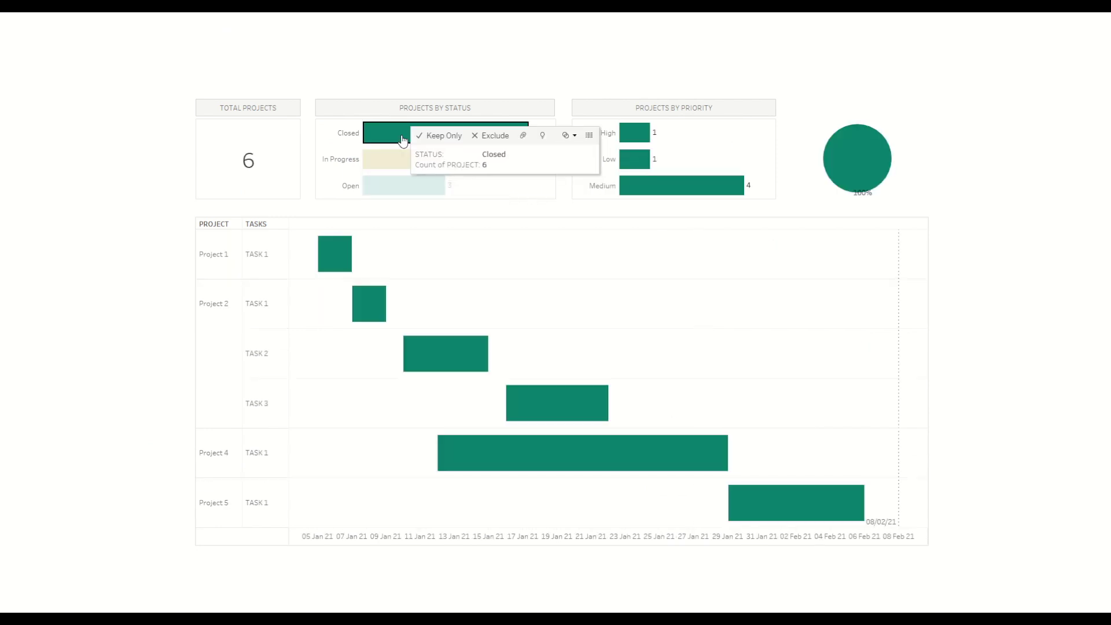
{"action": "left_click", "coordinate": [403, 139]}
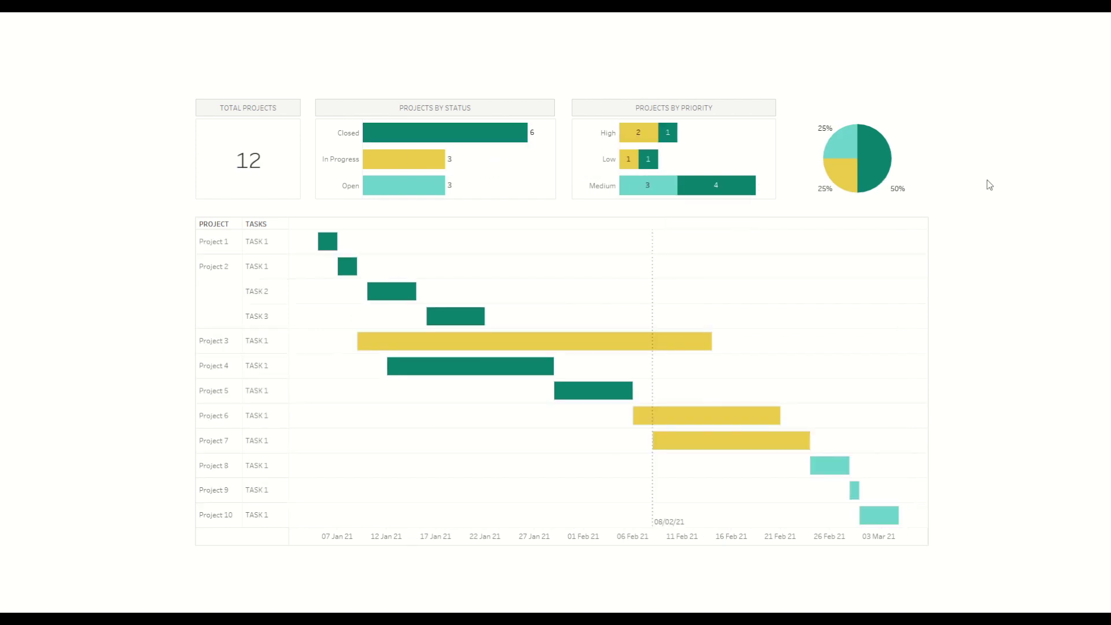
{"action": "mouse_move", "coordinate": [517, 337]}
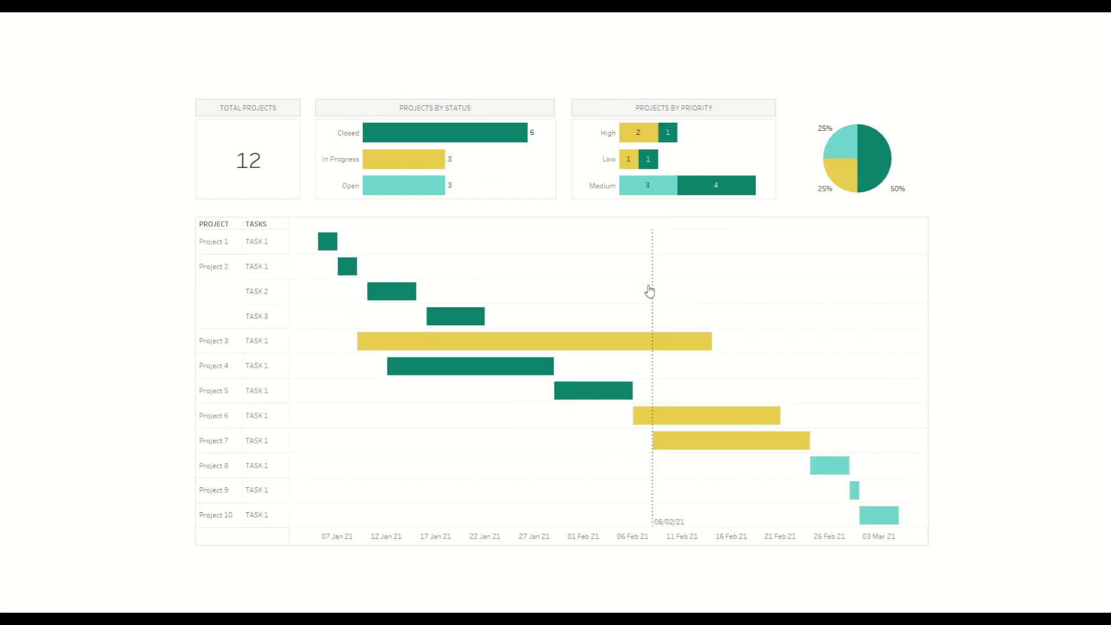